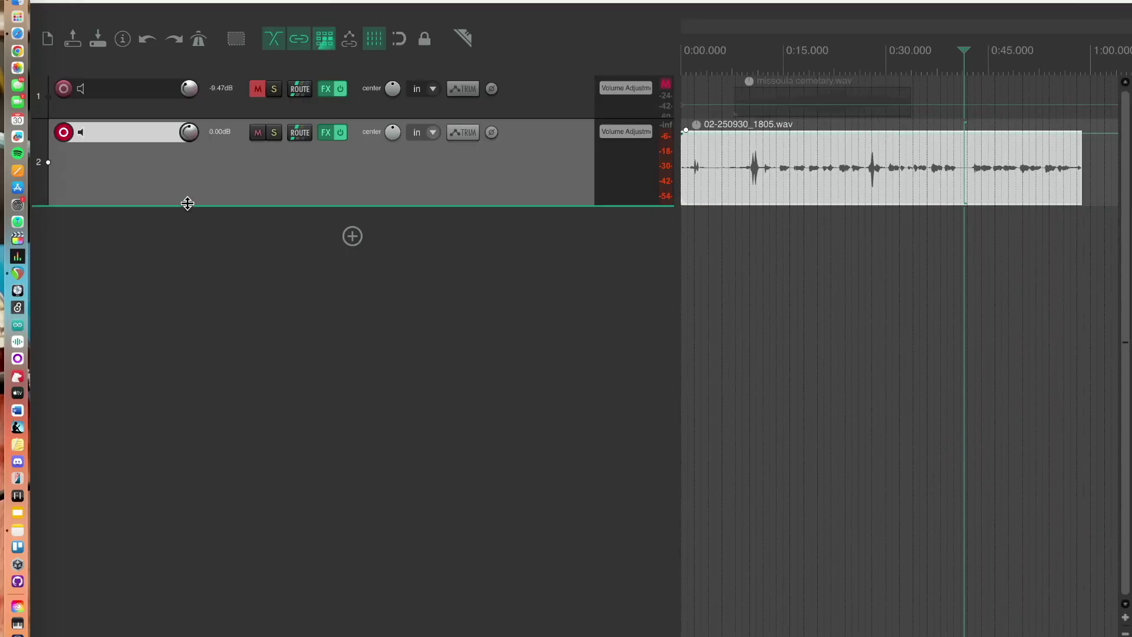
Enlarge the height of the second track and return the edit cursor to the project start
{"action": "left_click_drag", "start_coordinate": [187, 203], "coordinate": [194, 397]}
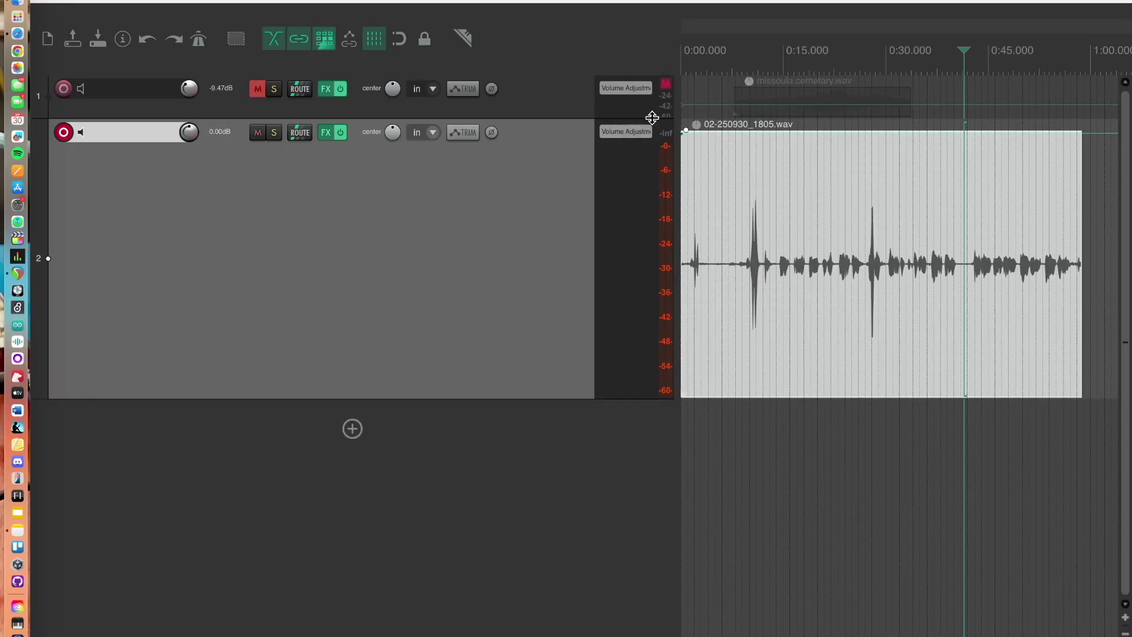
{"action": "key", "text": "Home"}
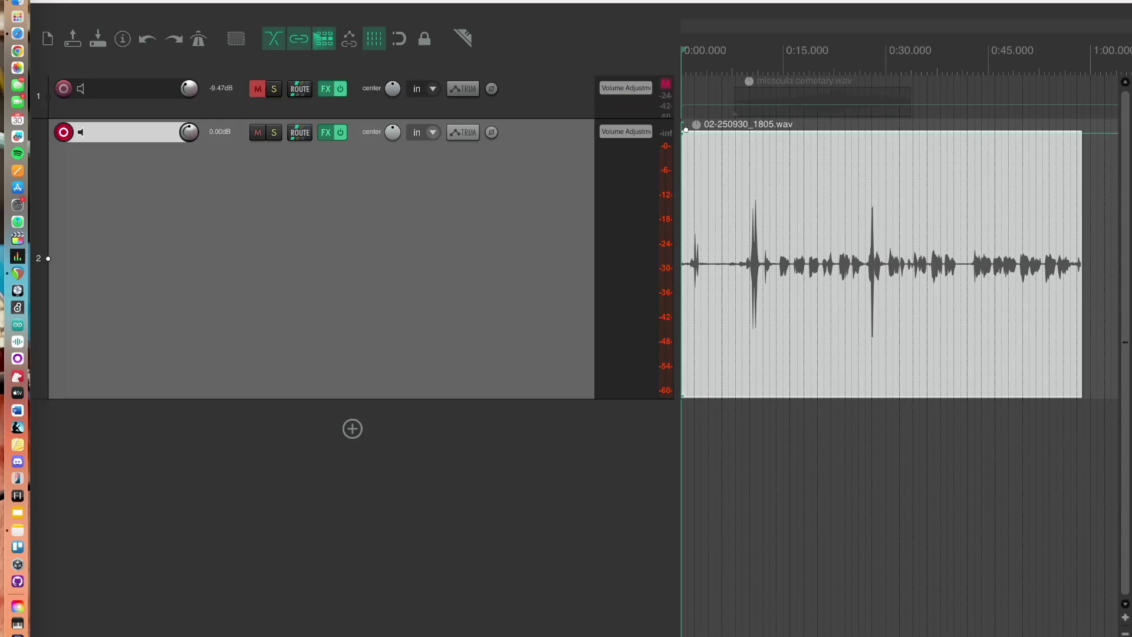
Save the project
{"action": "left_click", "coordinate": [476, 12]}
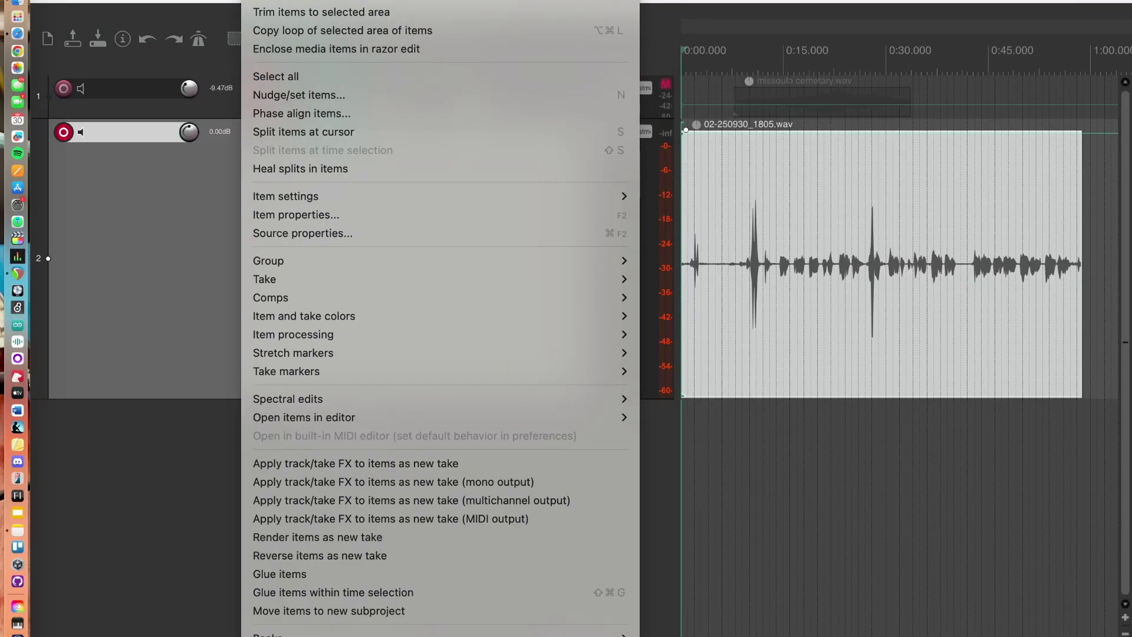
{"action": "left_click", "coordinate": [256, 1]}
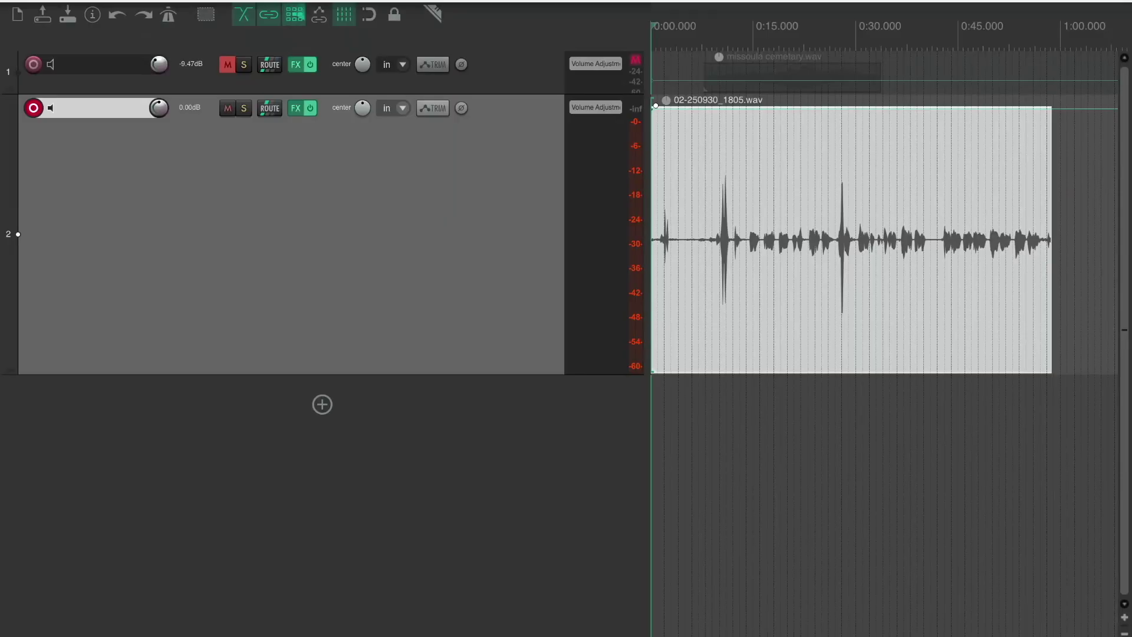
{"action": "left_click", "coordinate": [101, 1]}
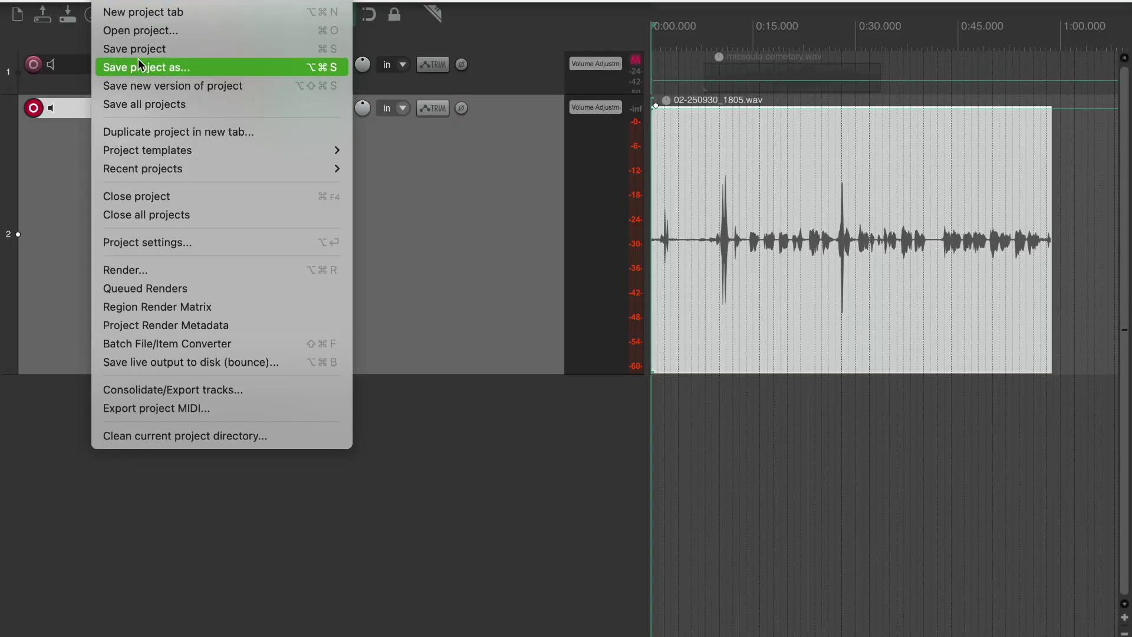
{"action": "left_click", "coordinate": [164, 52]}
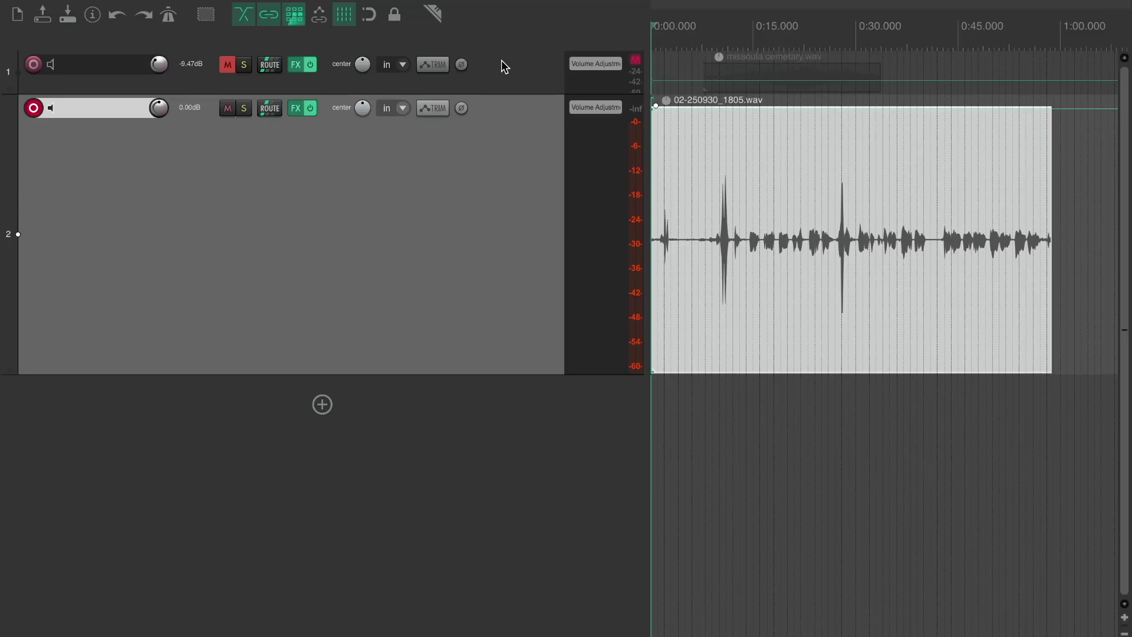
Add a marker at 0:00.000, name it "trim start" and give it a red colour
{"action": "key", "text": "m"}
{"action": "double_click", "coordinate": [665, 4]}
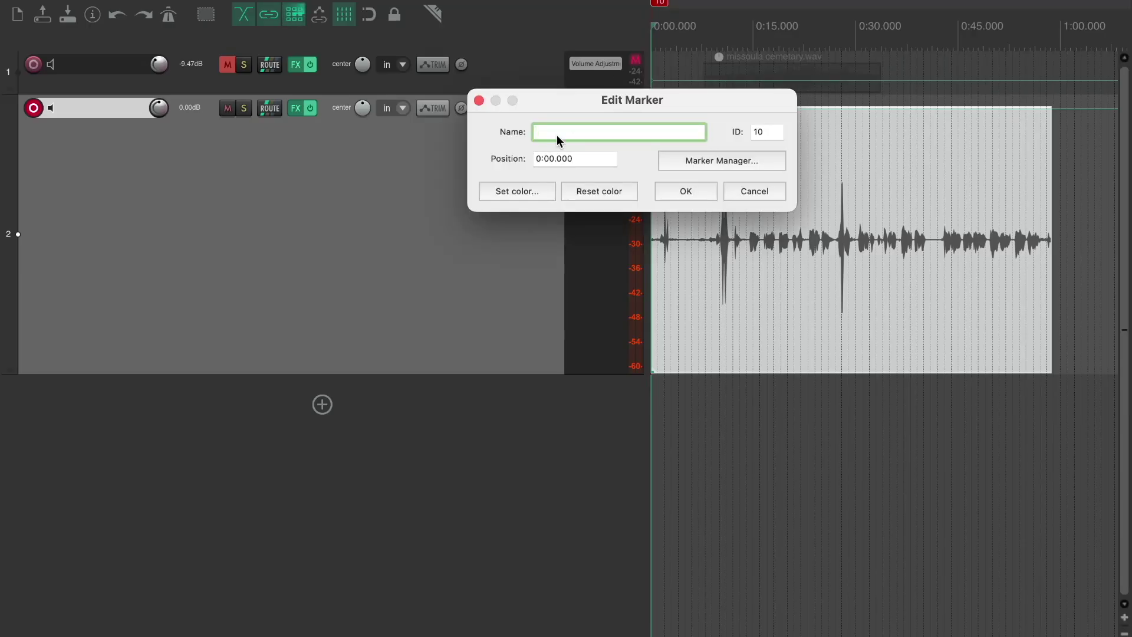
{"action": "type", "text": "trim start"}
{"action": "left_click", "coordinate": [515, 190]}
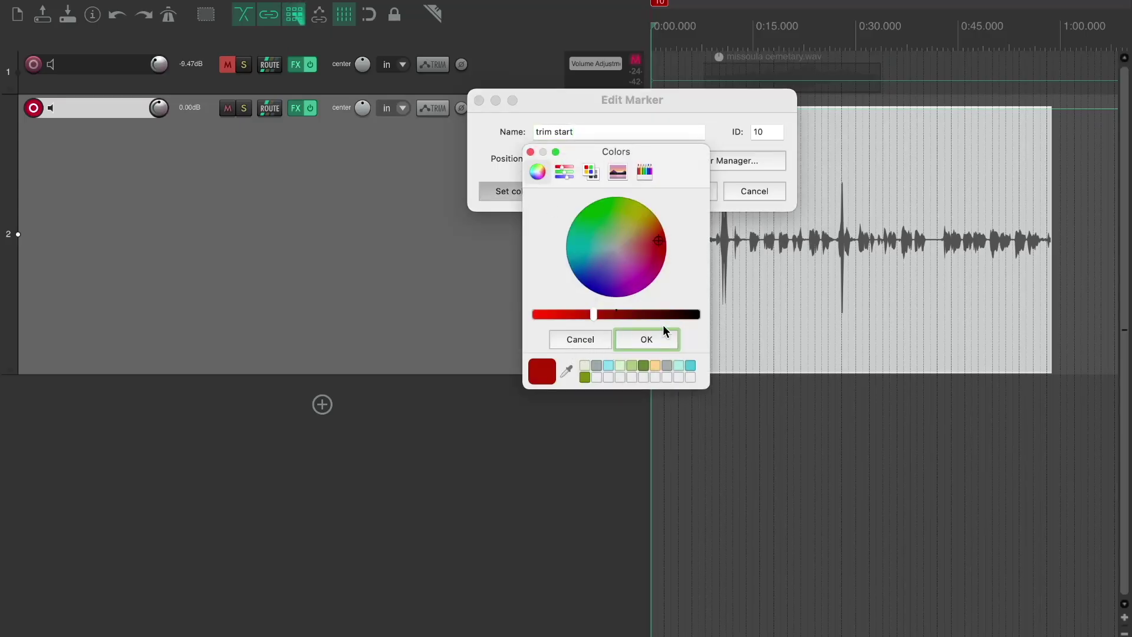
{"action": "left_click", "coordinate": [663, 340]}
{"action": "left_click", "coordinate": [684, 191]}
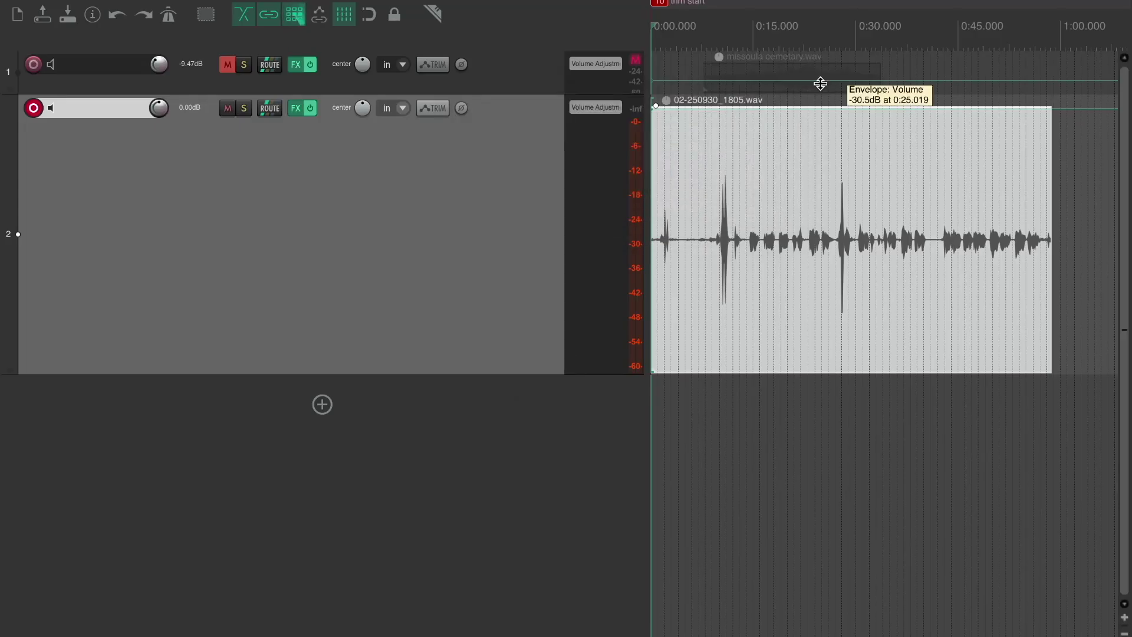
Play the recording from the start, then add a marker at 0:14.030, just before the speech following the first loud peak
{"action": "key", "text": "space"}
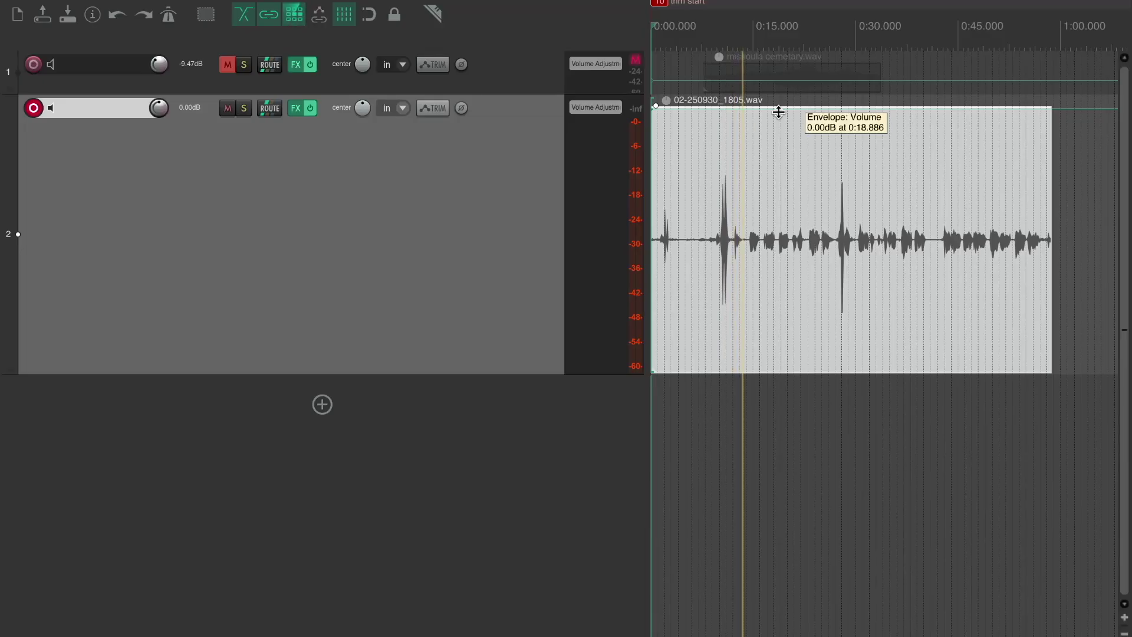
{"action": "key", "text": "space"}
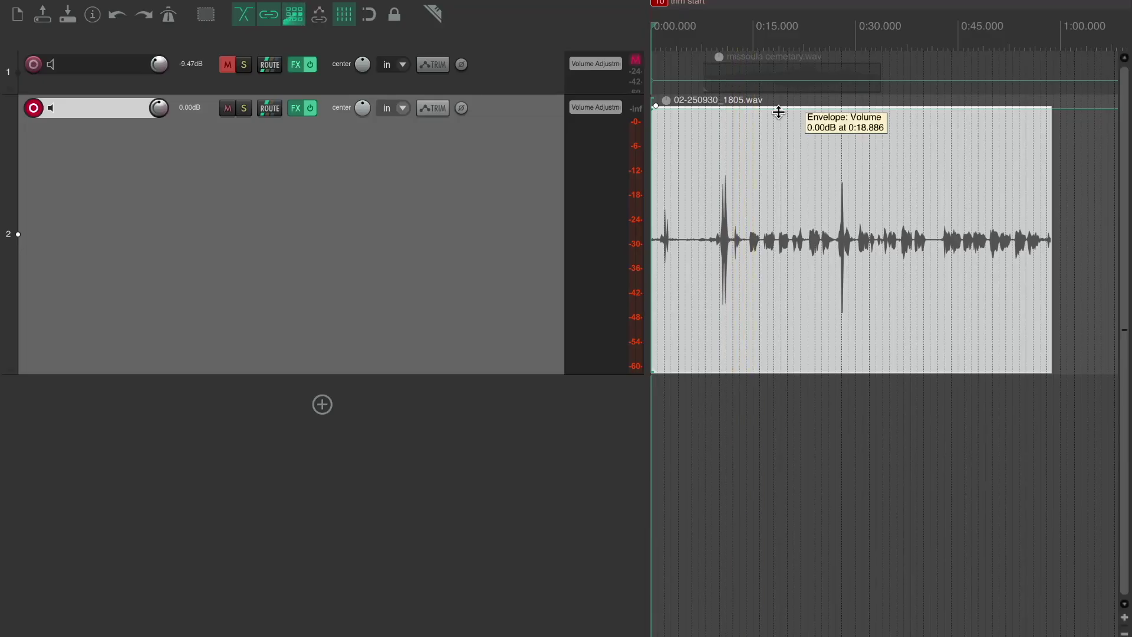
{"action": "left_click", "coordinate": [751, 47]}
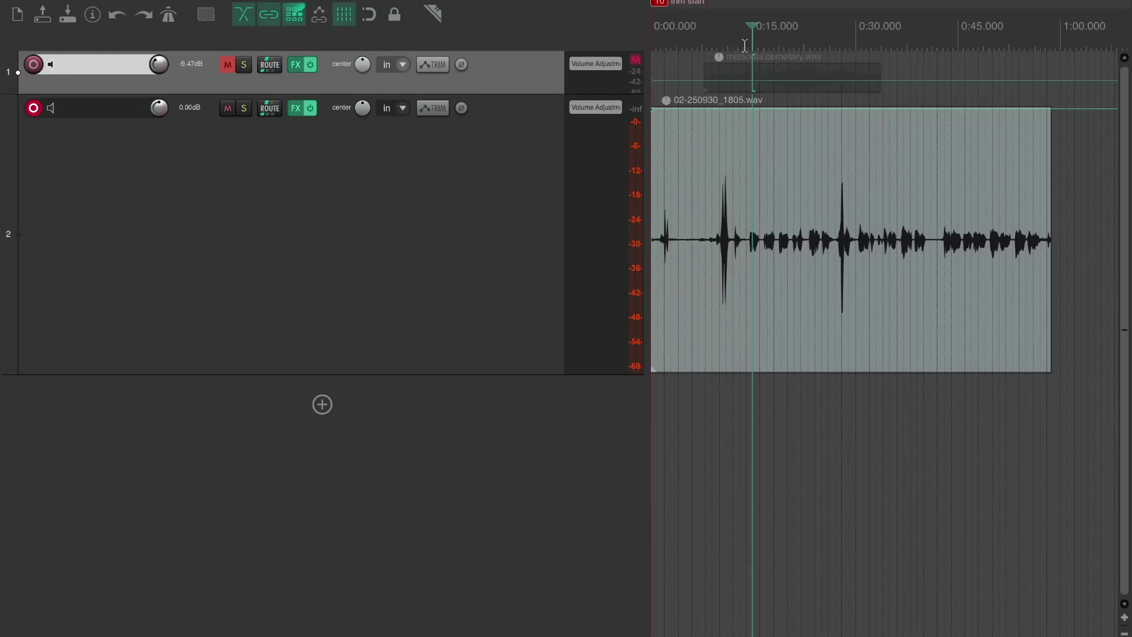
{"action": "left_click", "coordinate": [746, 46]}
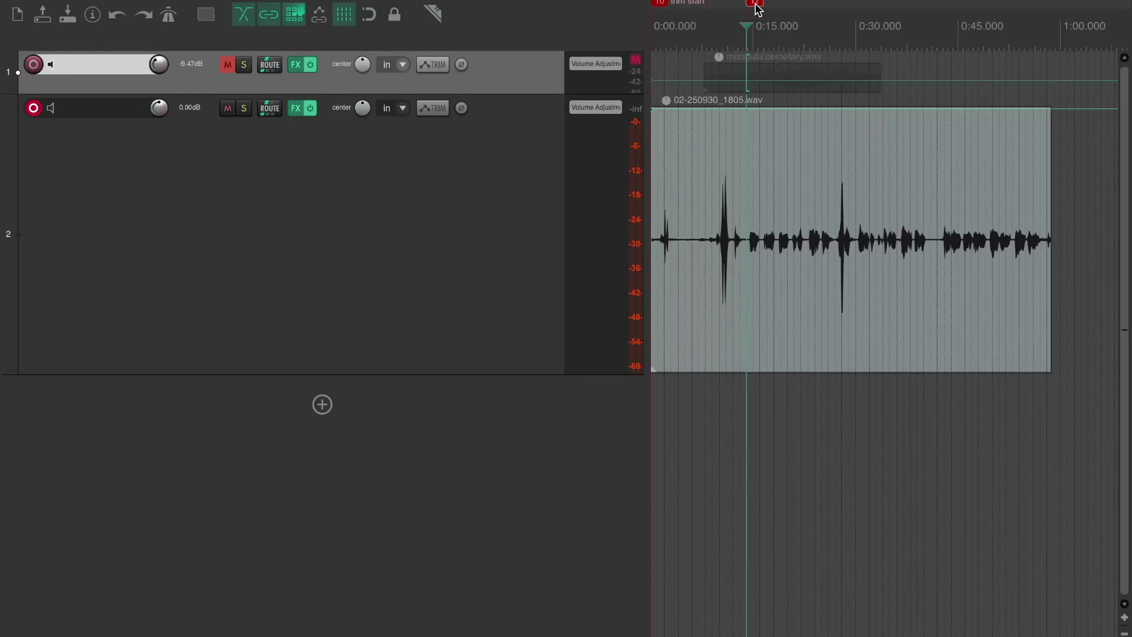
Name the marker at 0:14.030 "beging" and colour it green
{"action": "double_click", "coordinate": [756, 5]}
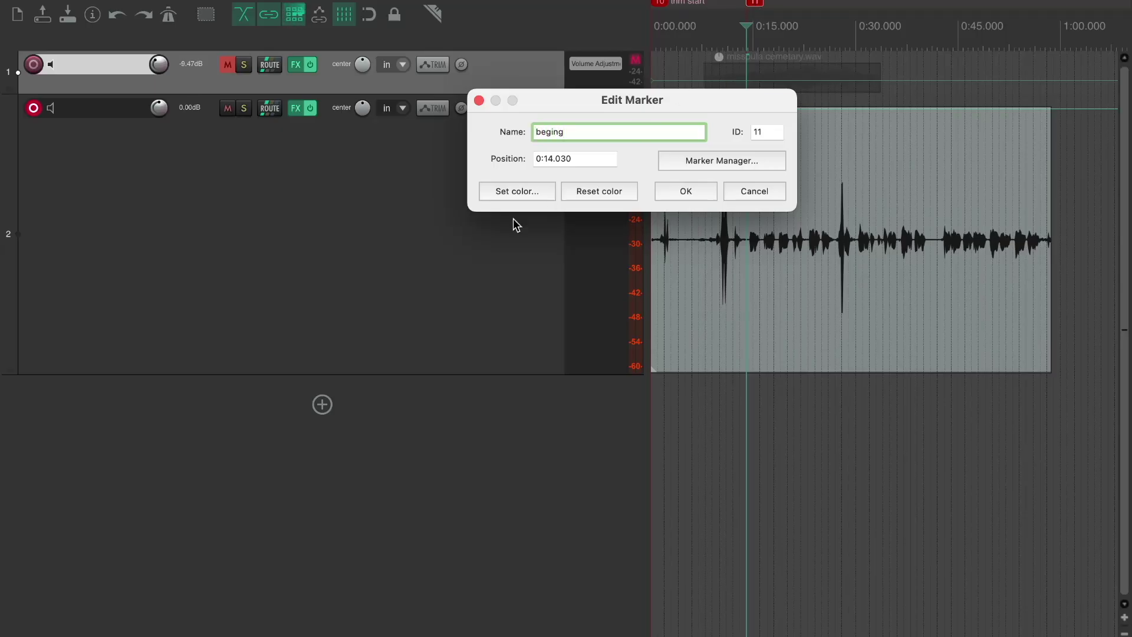
{"action": "left_click", "coordinate": [517, 192]}
{"action": "left_click", "coordinate": [590, 207]}
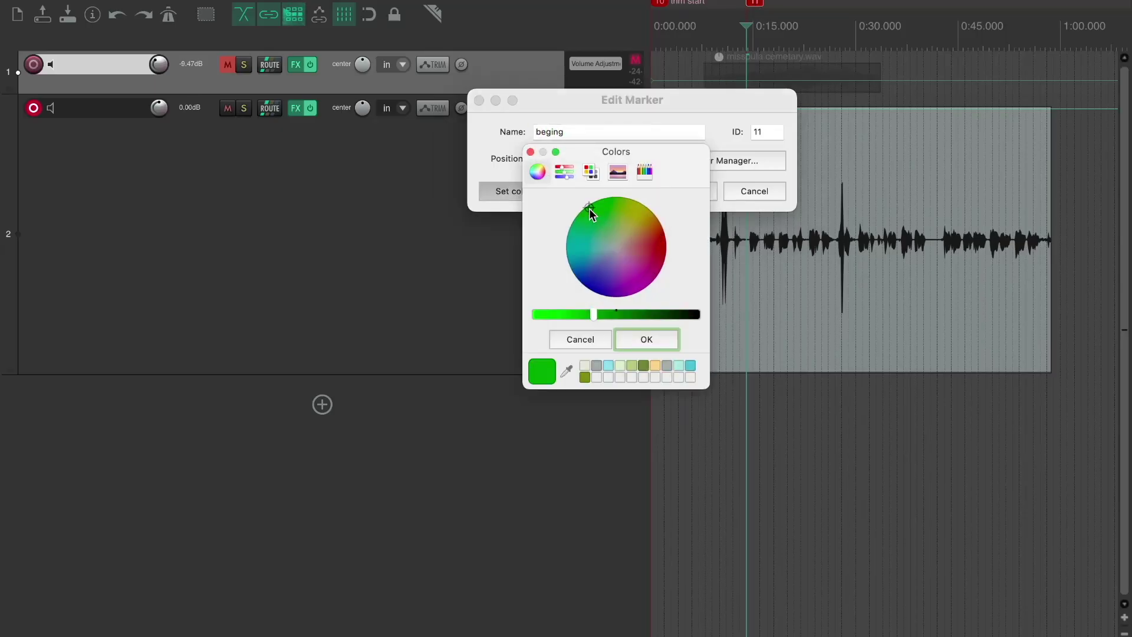
{"action": "left_click", "coordinate": [647, 339]}
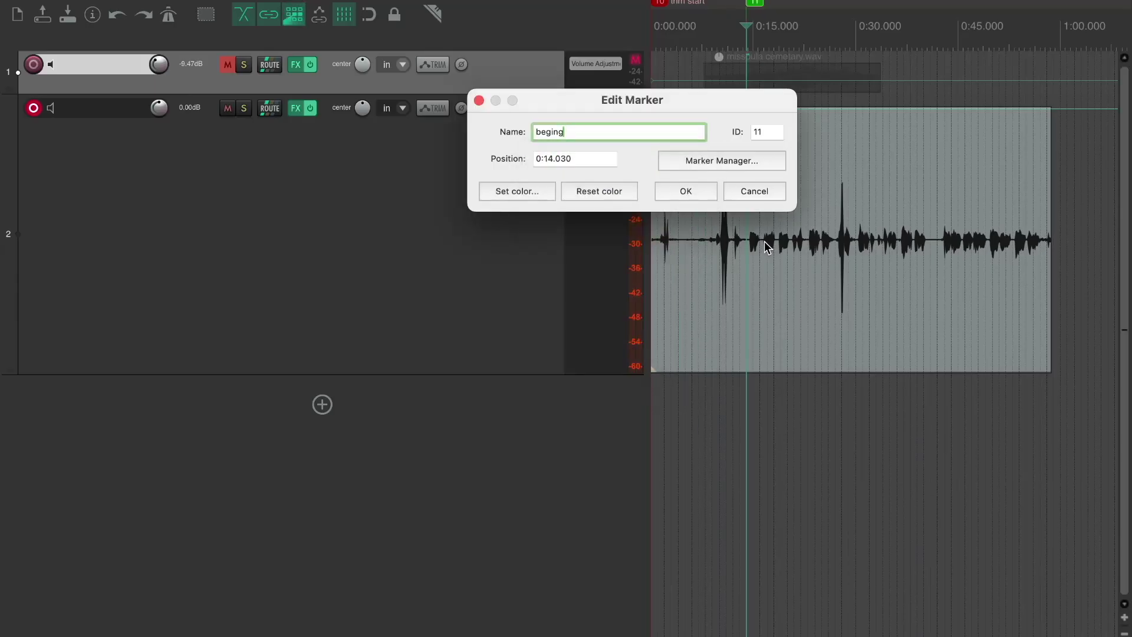
{"action": "left_click", "coordinate": [688, 191]}
Play on from the "beging" marker and add a marker named "cough" at 0:27.030, just before the second loud peak
{"action": "key", "text": "space"}
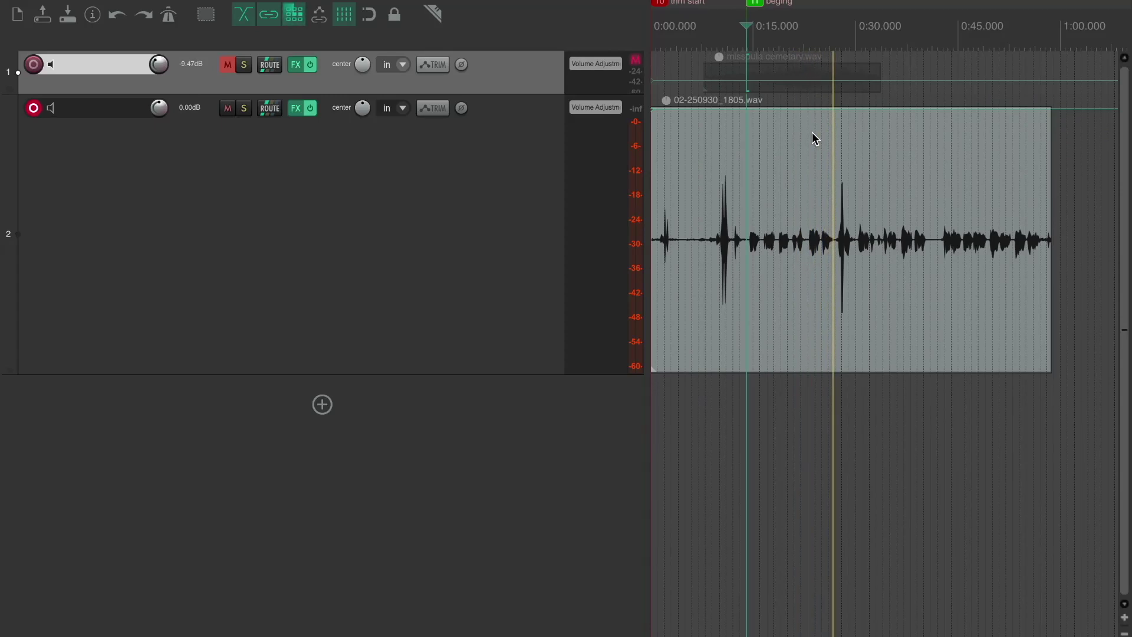
{"action": "key", "text": "space"}
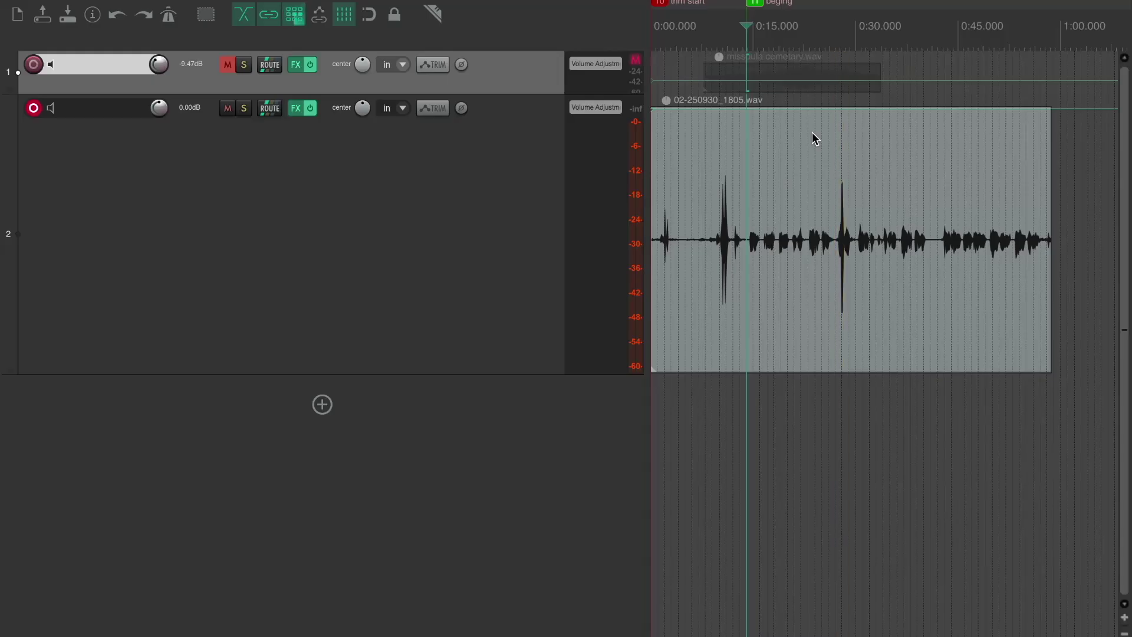
{"action": "left_click", "coordinate": [833, 45]}
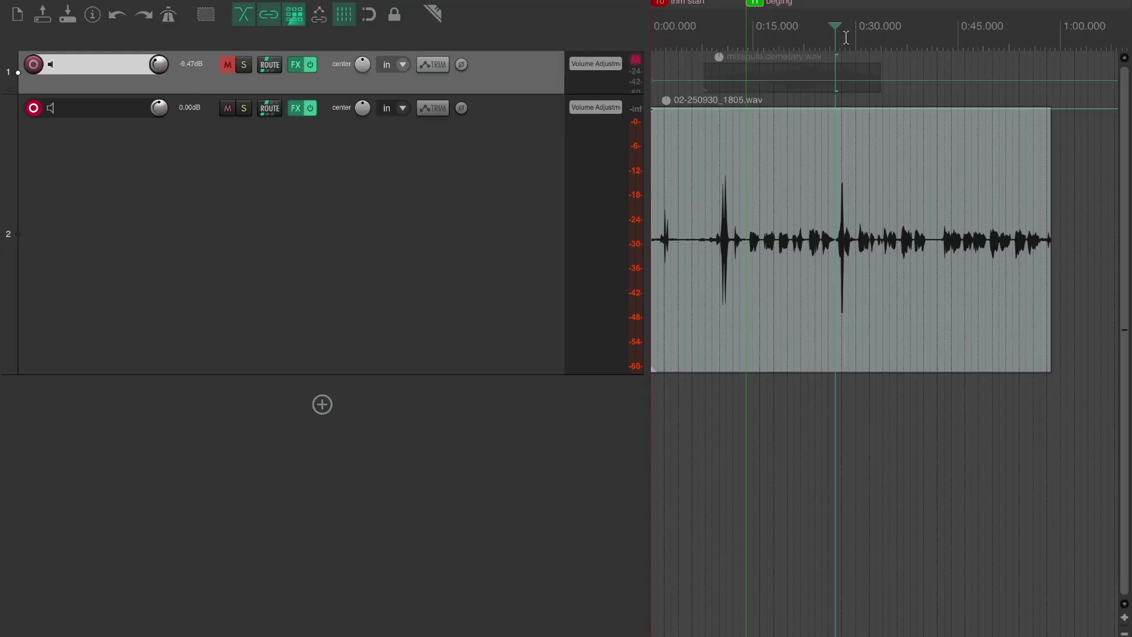
{"action": "double_click", "coordinate": [845, 3]}
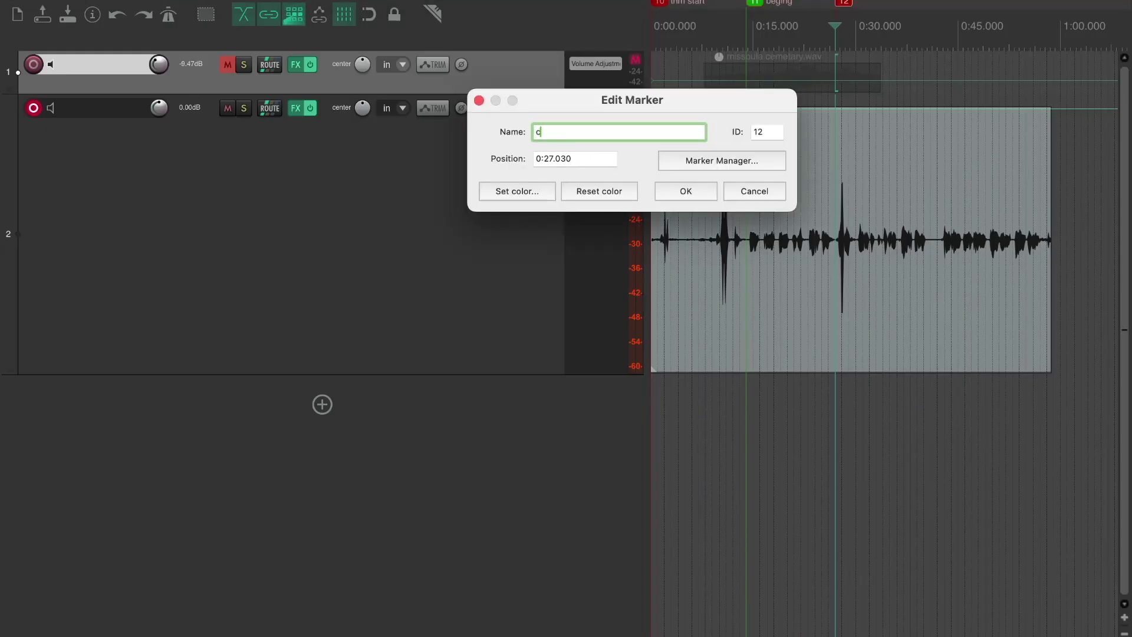
{"action": "key", "text": "Return"}
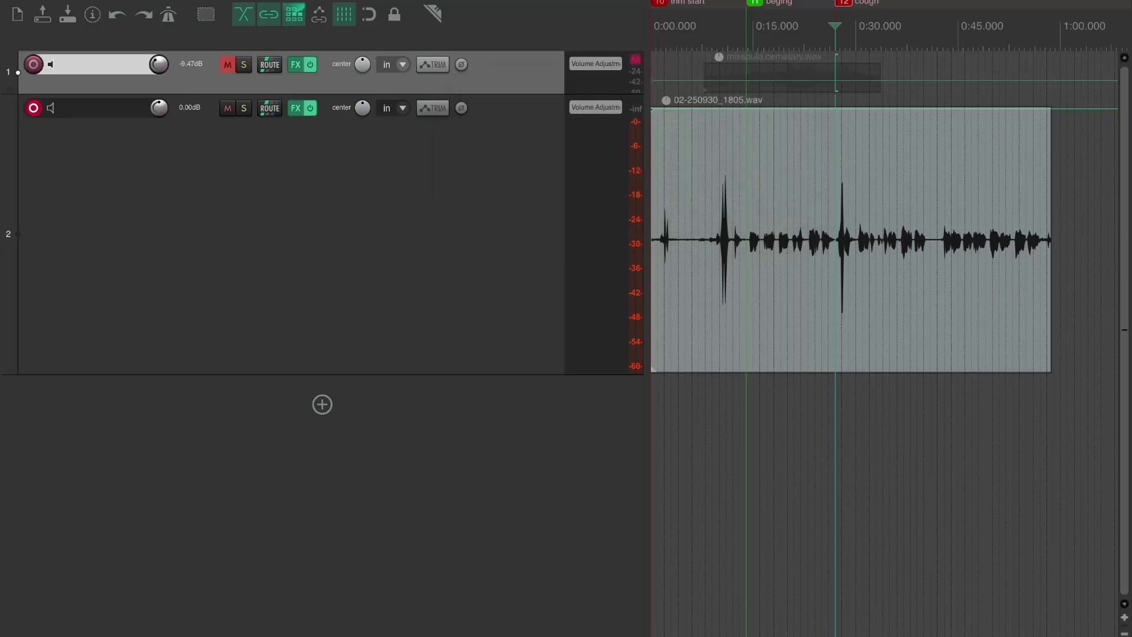
Play on from the "cough" marker and add a marker named "blurbs" at 0:36.719
{"action": "key", "text": "space"}
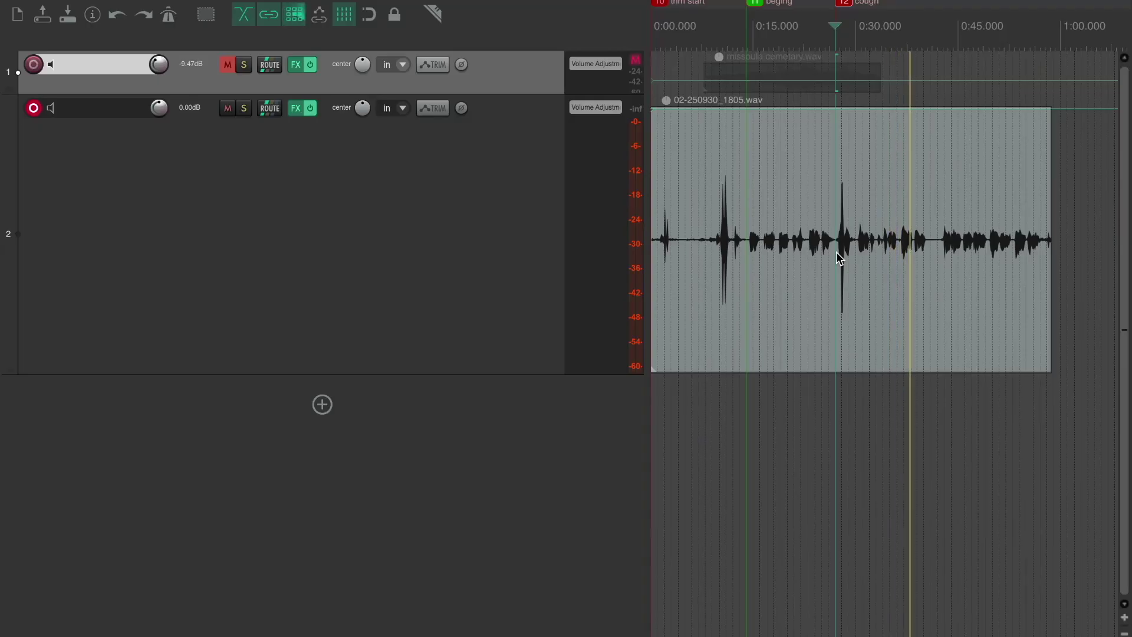
{"action": "key", "text": "space"}
{"action": "left_click", "coordinate": [900, 32]}
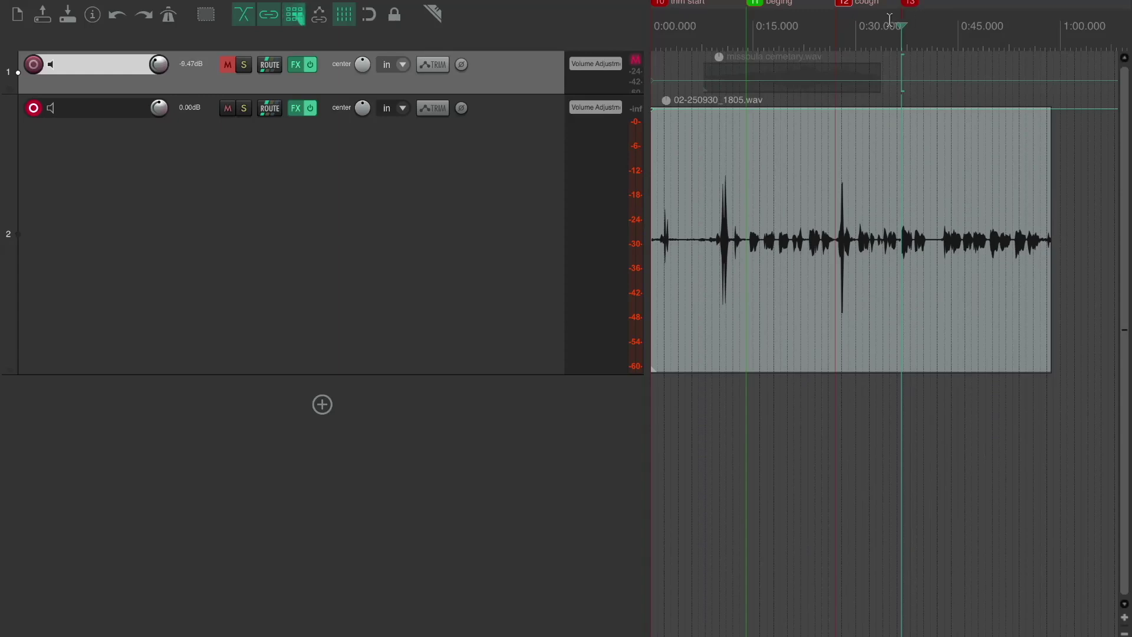
{"action": "double_click", "coordinate": [912, 3]}
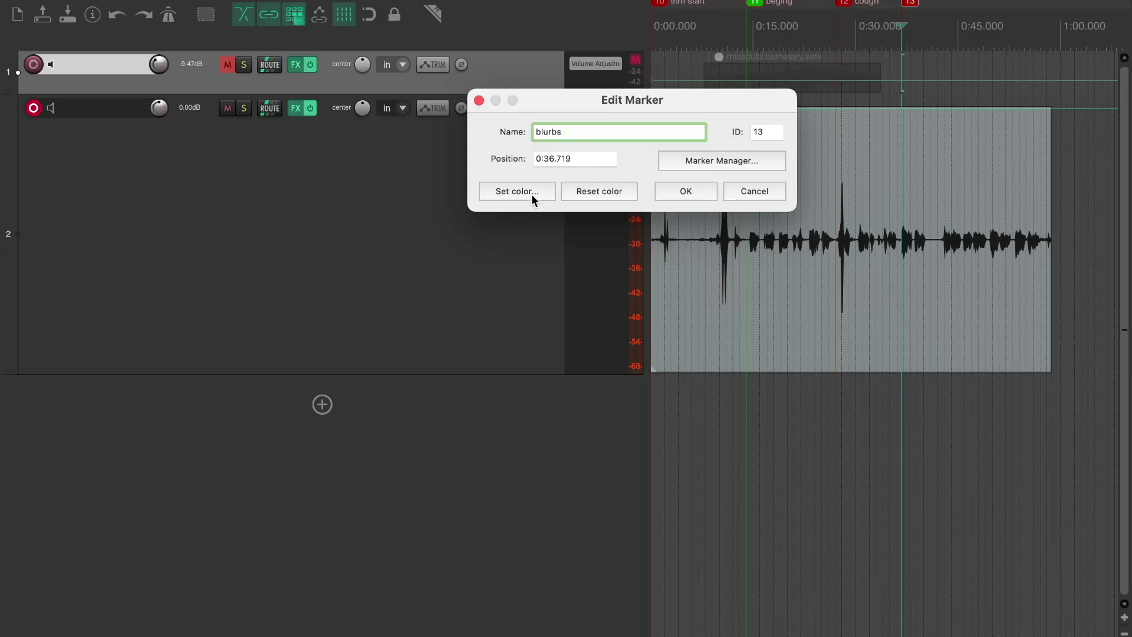
{"action": "left_click", "coordinate": [696, 192]}
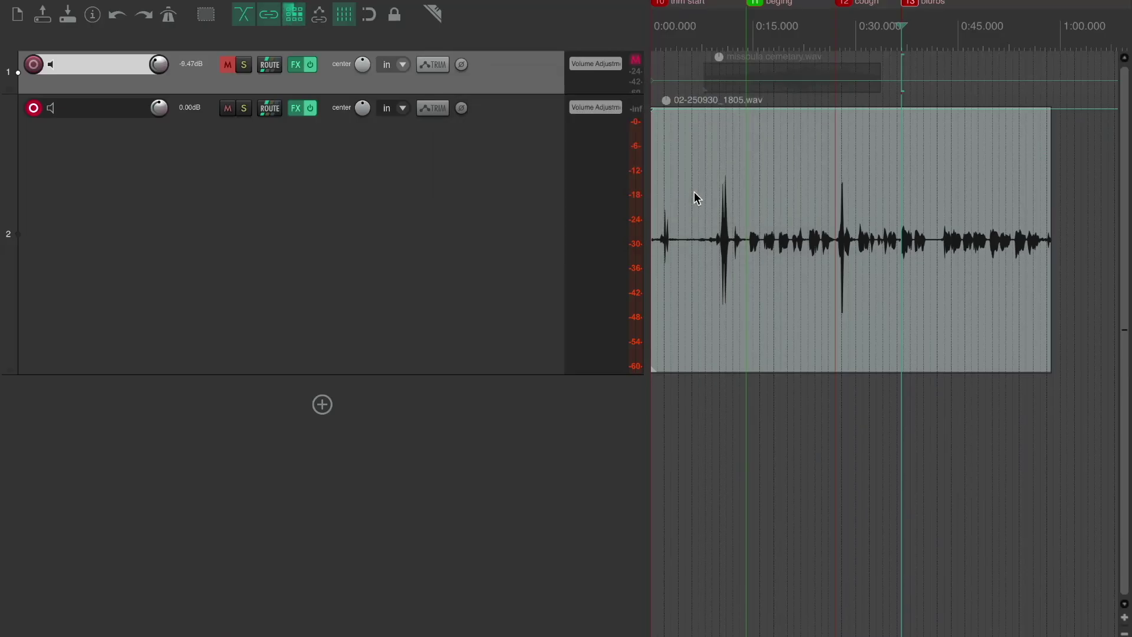
Add a green marker named "add 1" at 0:37.455, just after the "blurbs" marker
{"action": "left_click", "coordinate": [906, 29]}
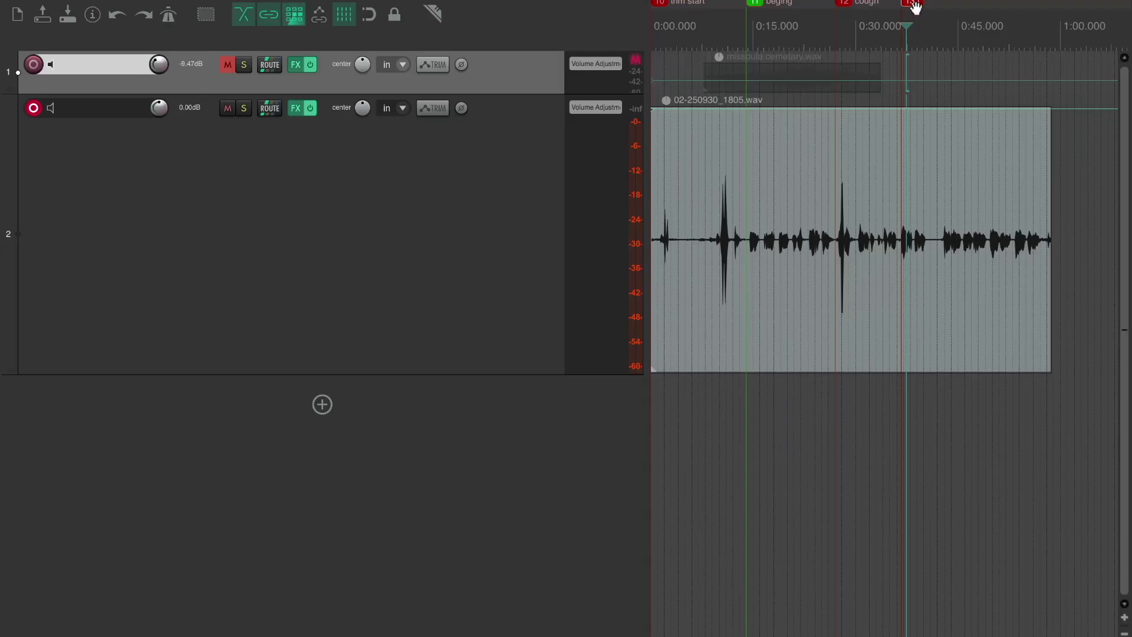
{"action": "key", "text": "shift+m"}
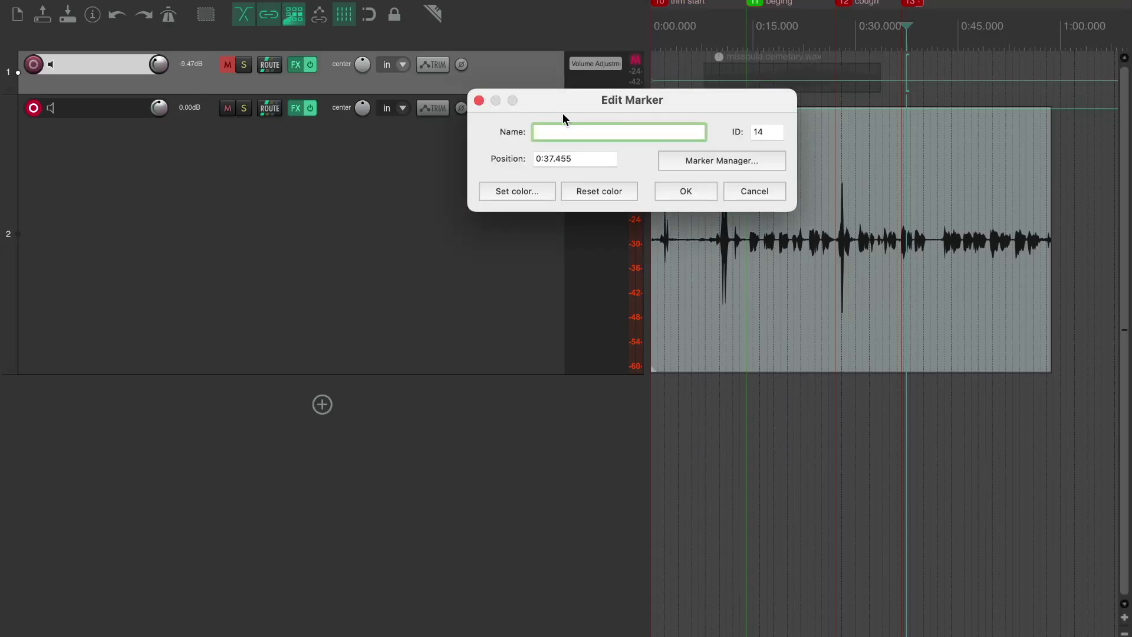
{"action": "type", "text": "add 1"}
{"action": "left_click", "coordinate": [518, 190]}
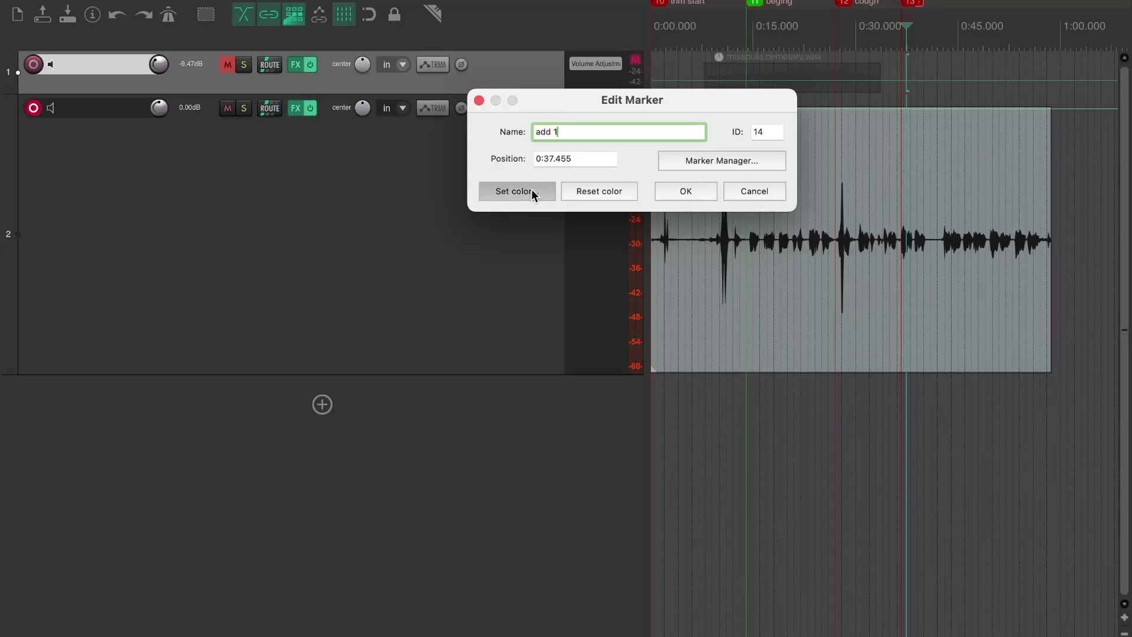
{"action": "left_click", "coordinate": [593, 214]}
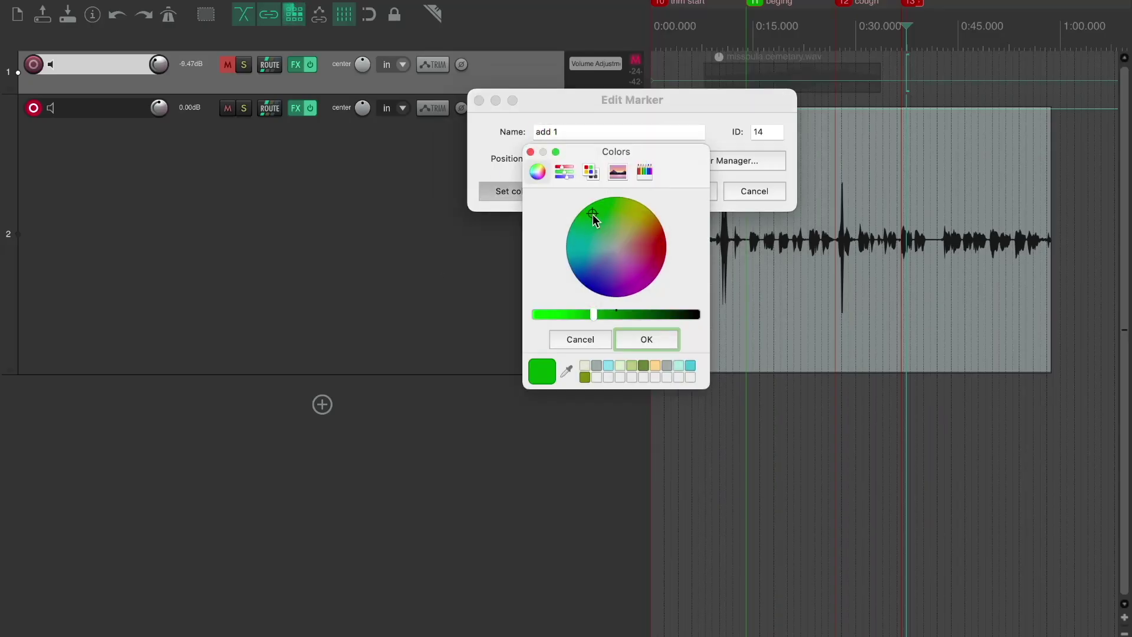
{"action": "left_click", "coordinate": [651, 335]}
{"action": "left_click", "coordinate": [686, 191]}
Narrow the track controls area to widen the timeline, and clear the time selection
{"action": "key", "text": "space"}
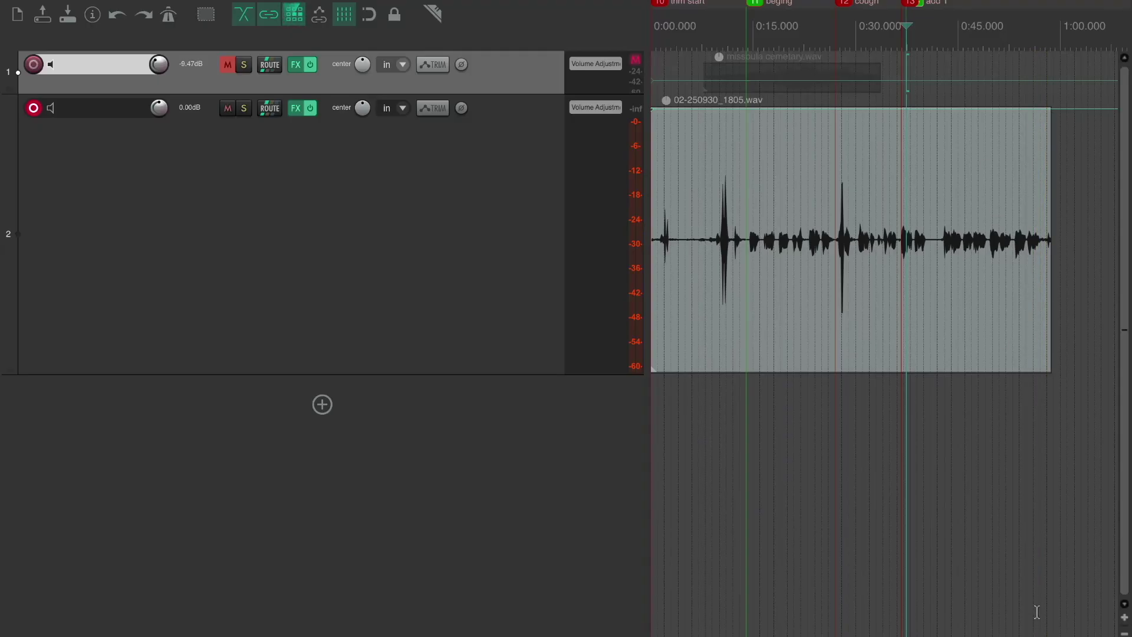
{"action": "left_click_drag", "start_coordinate": [1095, 603], "coordinate": [490, 303]}
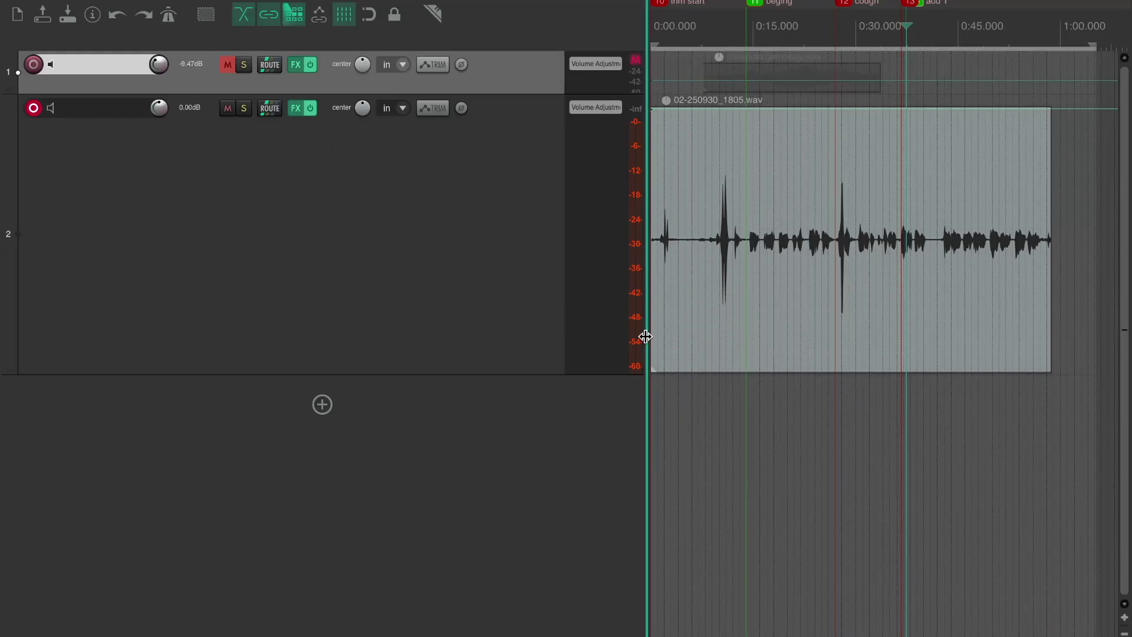
{"action": "left_click_drag", "start_coordinate": [645, 336], "coordinate": [292, 293]}
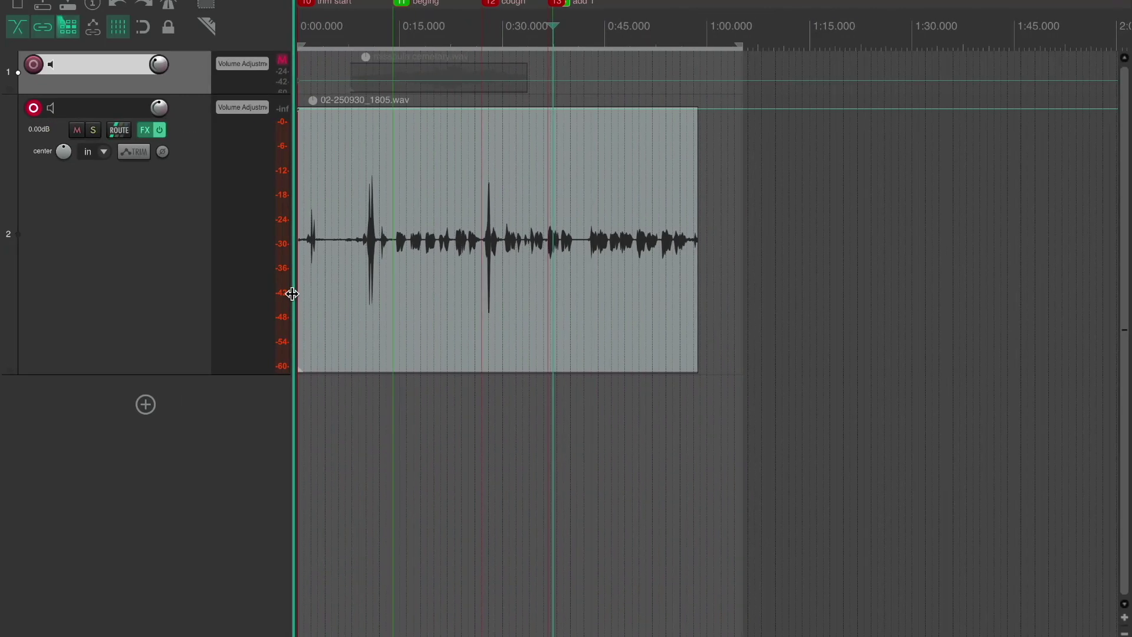
{"action": "left_click", "coordinate": [899, 432]}
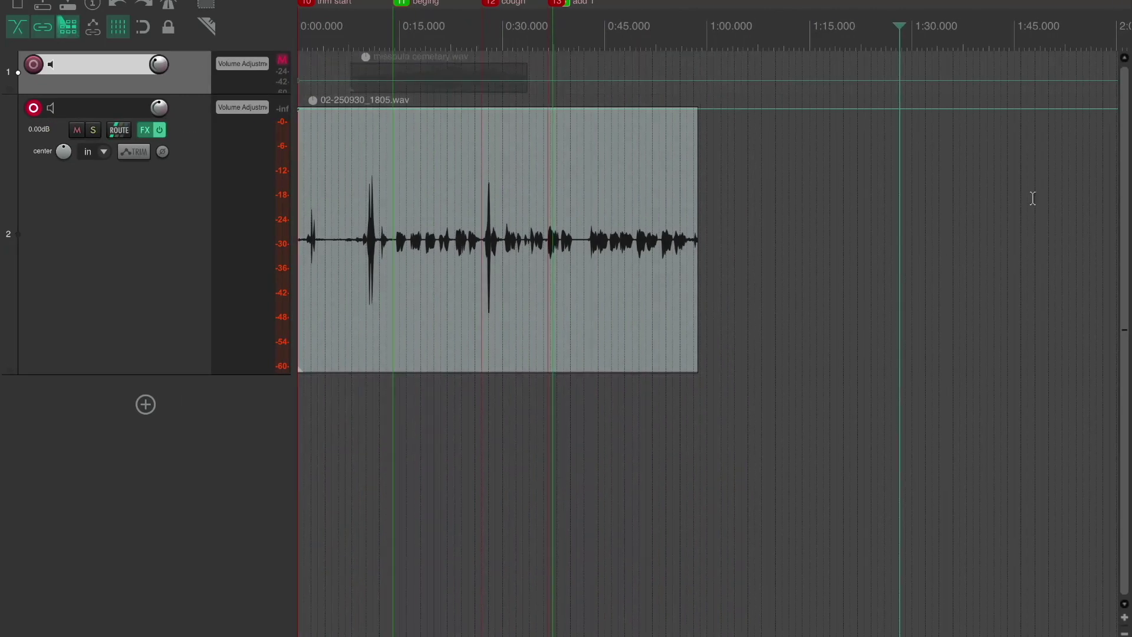
{"action": "scroll", "coordinate": [1033, 199], "scroll_direction": "down", "scroll_amount": 3}
{"action": "scroll", "coordinate": [1033, 198], "scroll_direction": "up", "scroll_amount": 6}
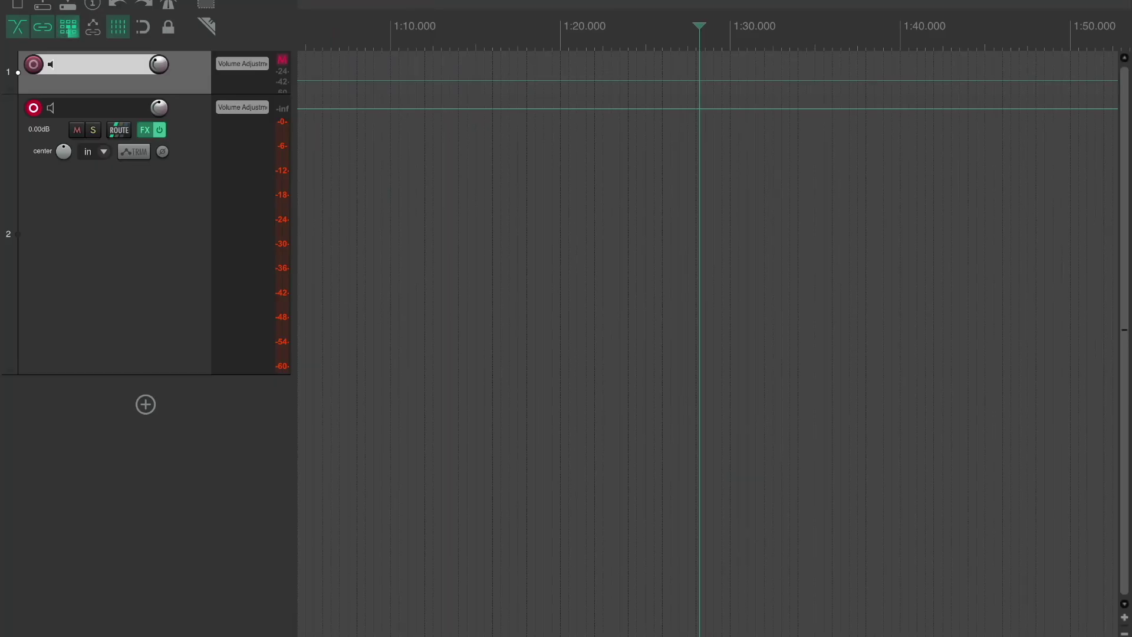
{"action": "scroll", "coordinate": [682, 576], "scroll_direction": "right", "scroll_amount": 3}
{"action": "scroll", "coordinate": [682, 576], "scroll_direction": "left", "scroll_amount": 8}
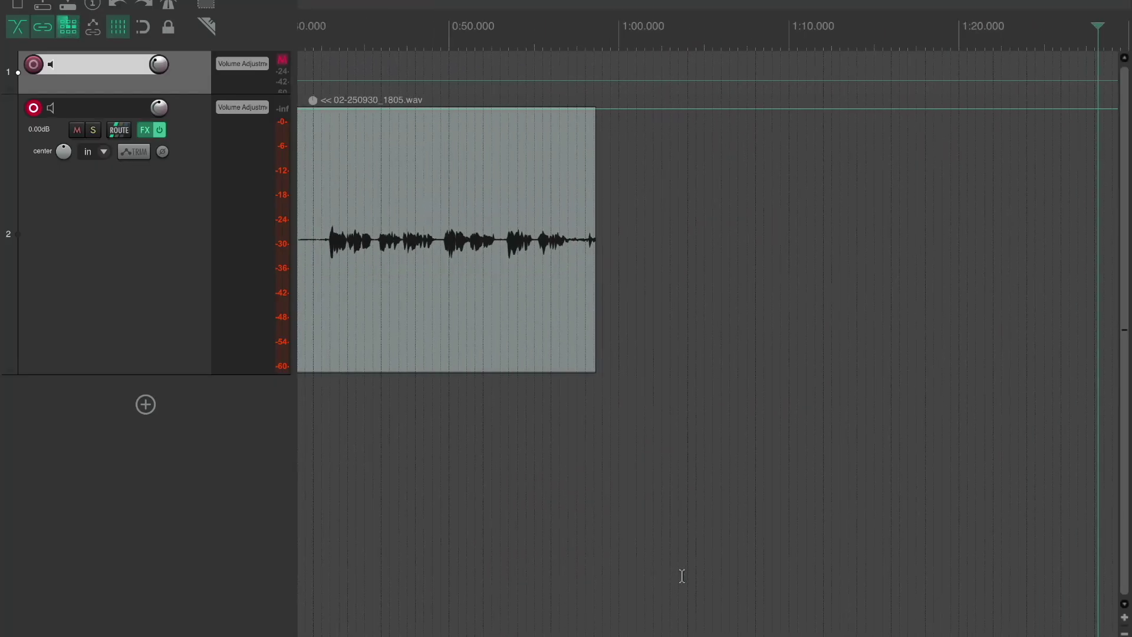
Play the recording's ending from about 0:53 and trim the clip's end to about 0:57, just after the last words
{"action": "scroll", "coordinate": [682, 576], "scroll_direction": "left", "scroll_amount": 3}
{"action": "scroll", "coordinate": [682, 577], "scroll_direction": "down", "scroll_amount": 3}
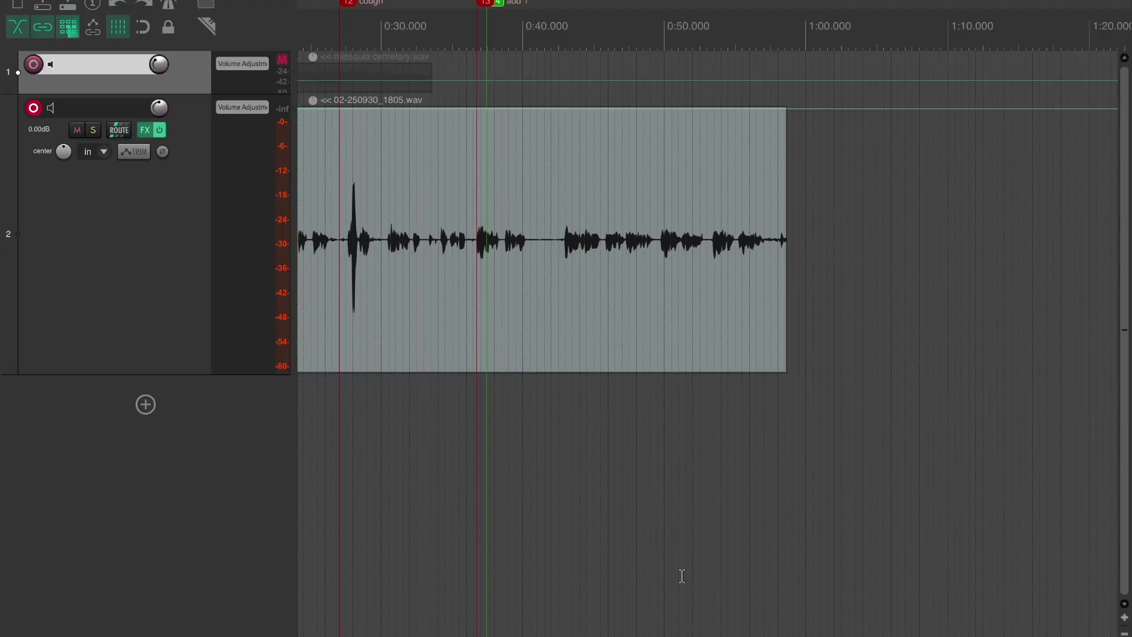
{"action": "scroll", "coordinate": [682, 576], "scroll_direction": "up", "scroll_amount": 5}
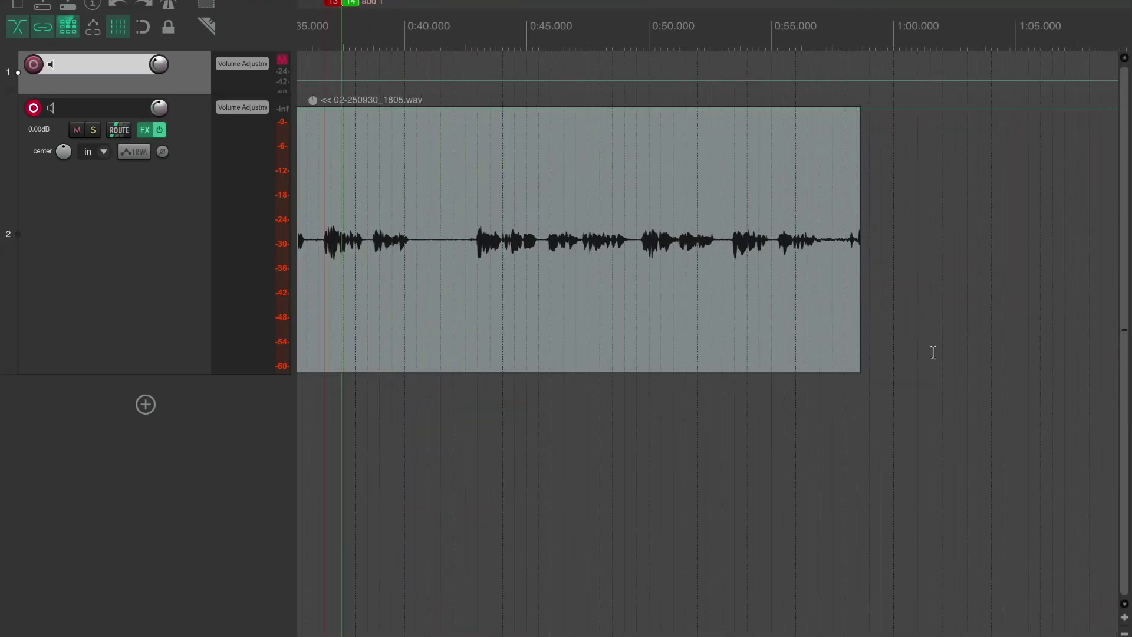
{"action": "left_click", "coordinate": [733, 37]}
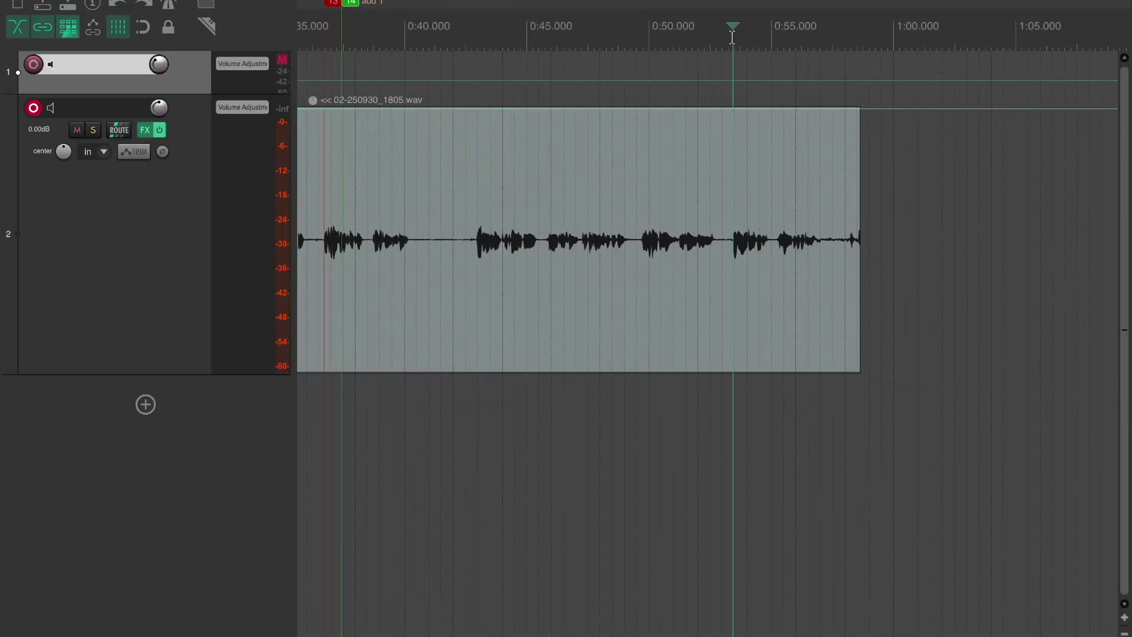
{"action": "key", "text": "space"}
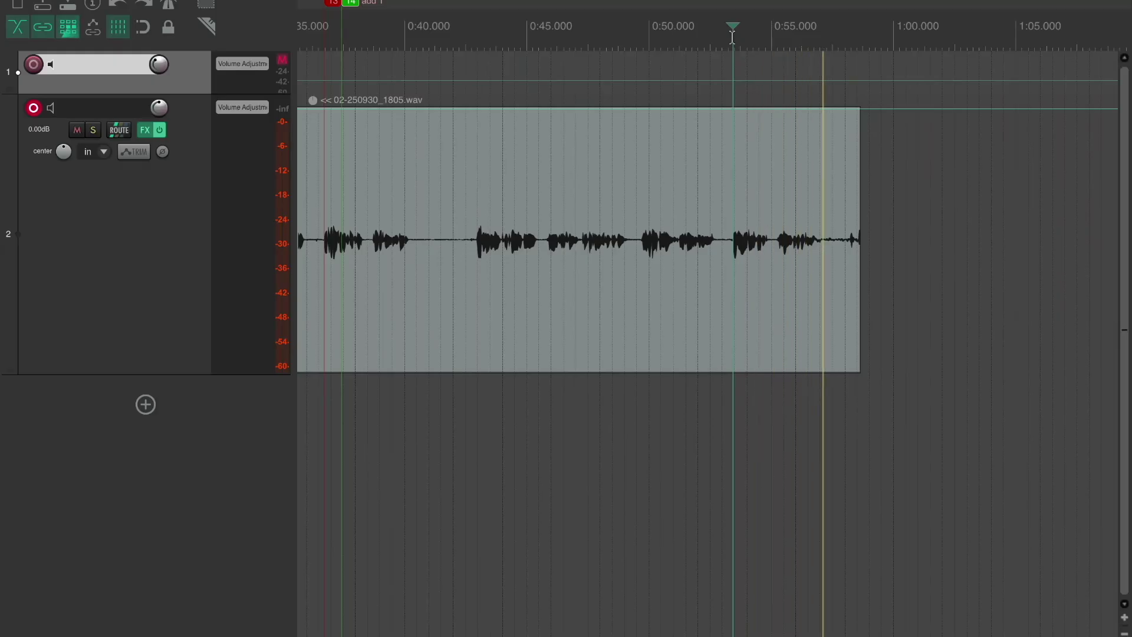
{"action": "key", "text": "space"}
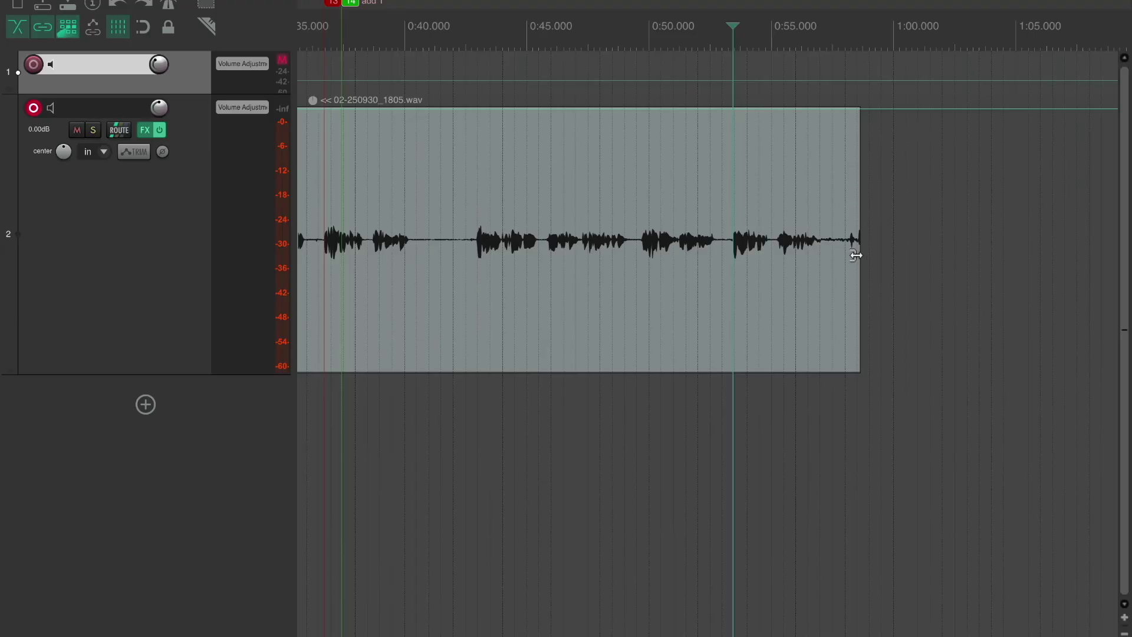
{"action": "left_click_drag", "start_coordinate": [860, 272], "coordinate": [824, 271]}
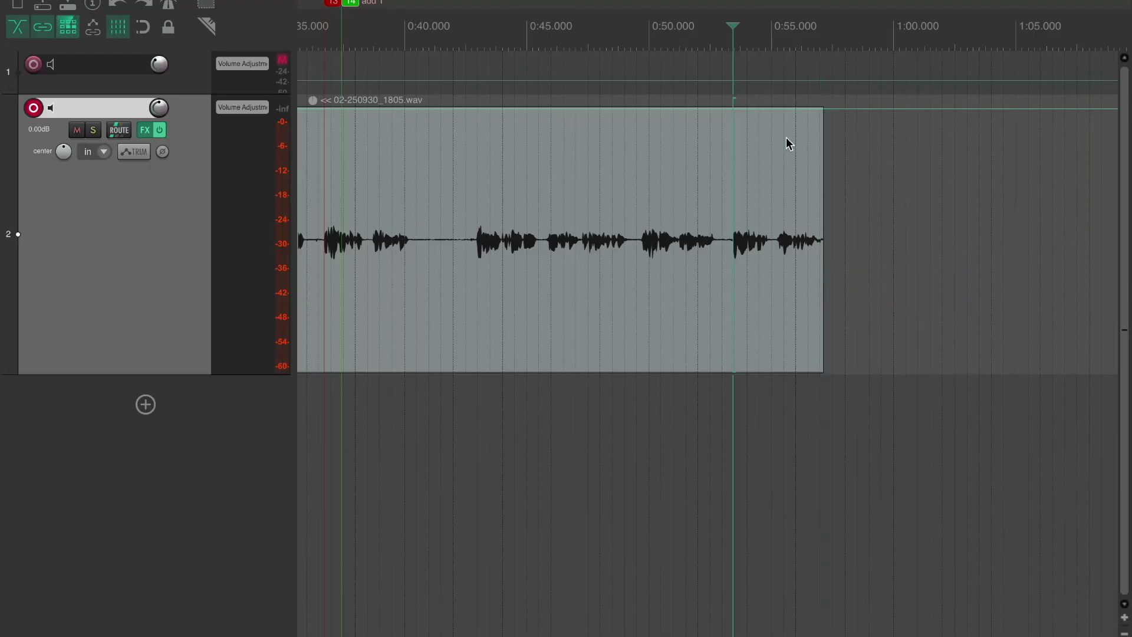
Play the trimmed ending, add a short fade-out at the clip's end, and play the ending again from about 0:54
{"action": "left_click", "coordinate": [771, 48]}
{"action": "key", "text": "space"}
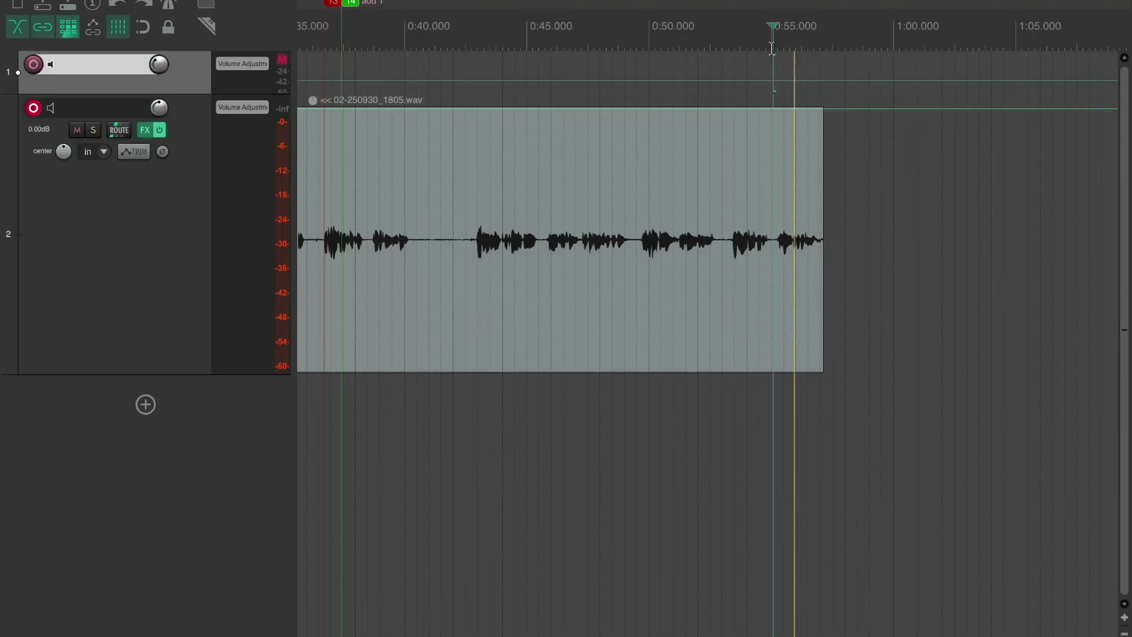
{"action": "key", "text": "space"}
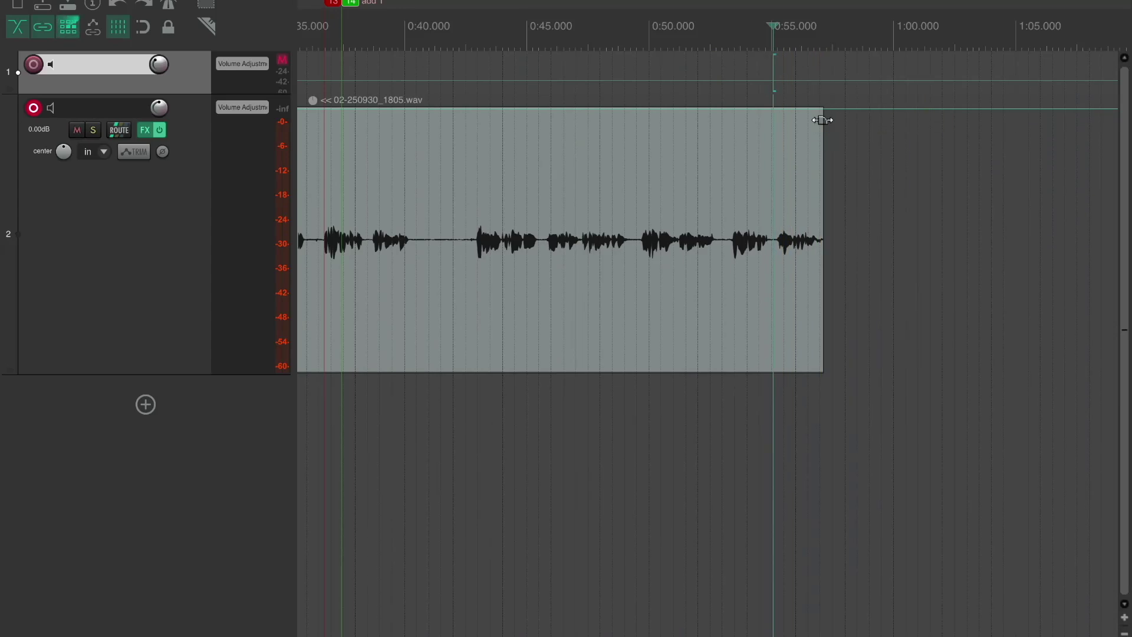
{"action": "left_click_drag", "start_coordinate": [820, 122], "coordinate": [806, 122]}
{"action": "left_click", "coordinate": [753, 38]}
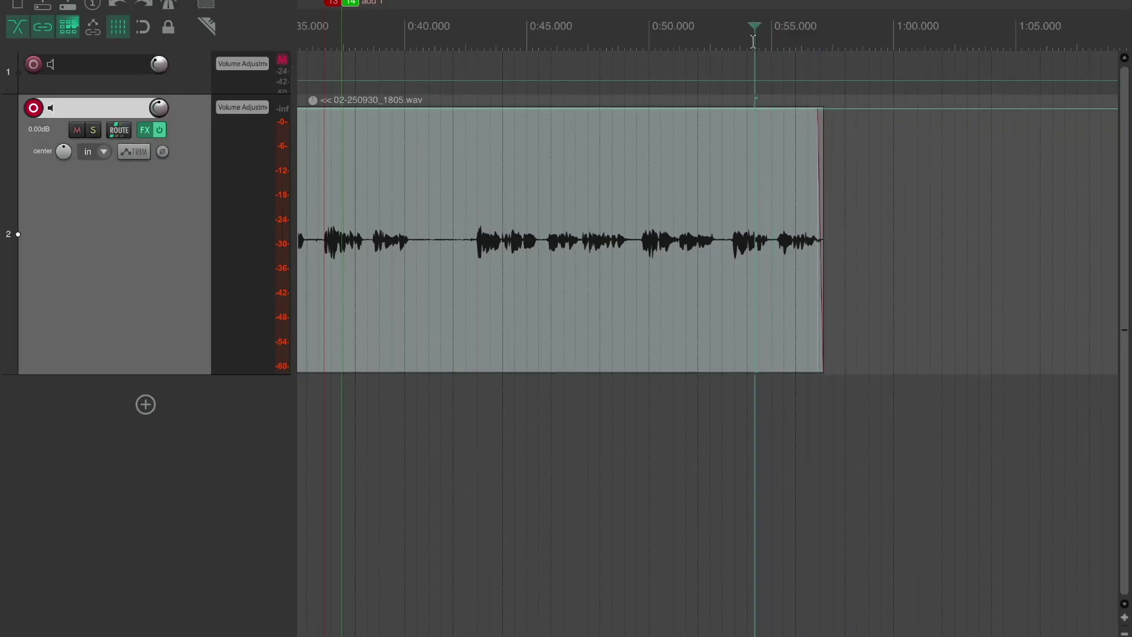
{"action": "key", "text": "space"}
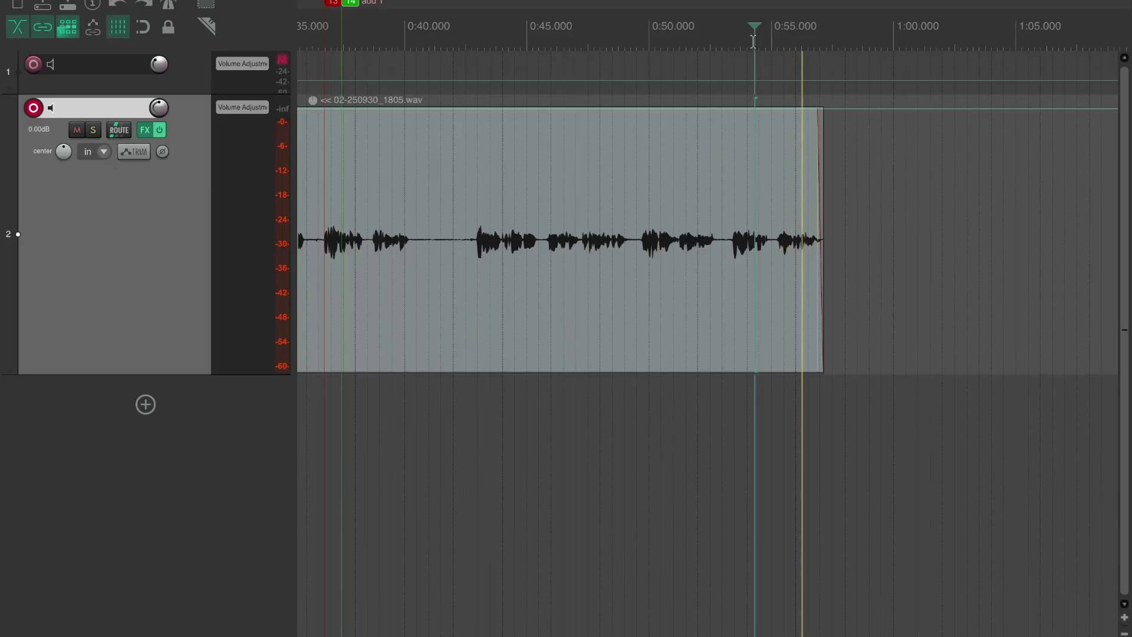
{"action": "key", "text": "space"}
{"action": "key", "text": "space"}
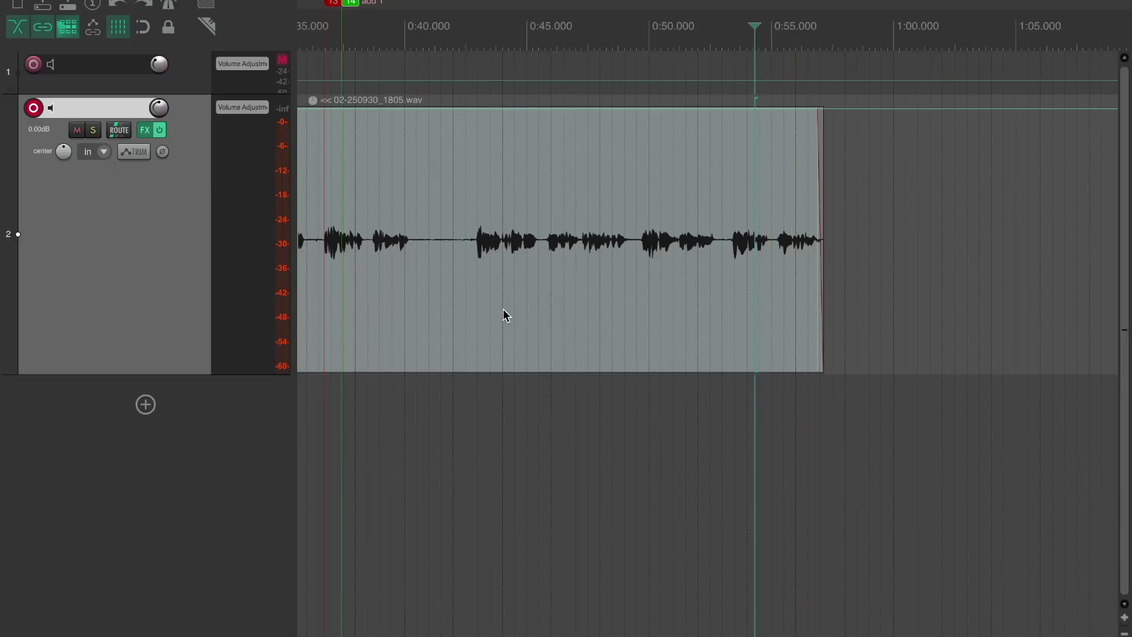
Trim the clip's start to just before the "beging" marker, at about 0:13.7, and move the clip to 0:00
{"action": "key", "text": "Home"}
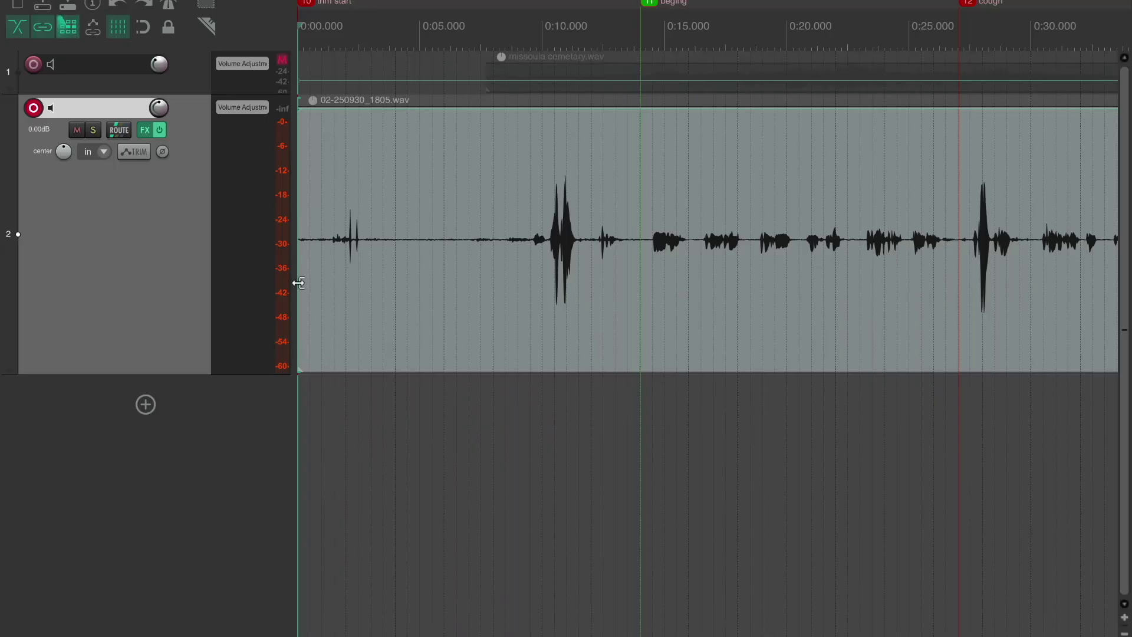
{"action": "left_click_drag", "start_coordinate": [298, 282], "coordinate": [633, 293]}
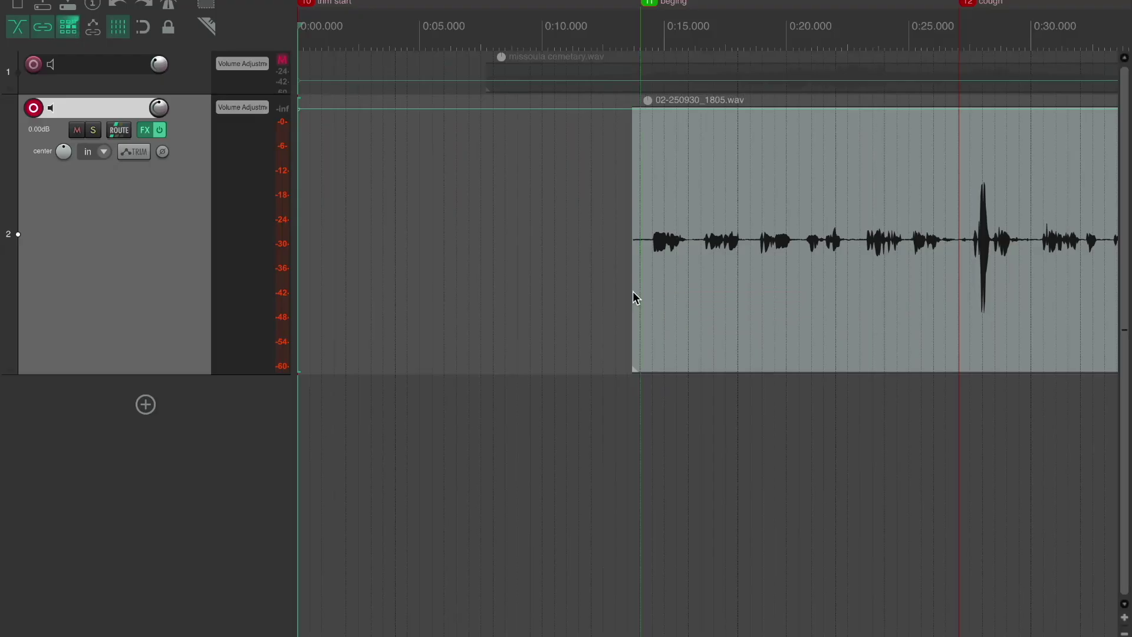
{"action": "left_click_drag", "start_coordinate": [720, 227], "coordinate": [365, 206]}
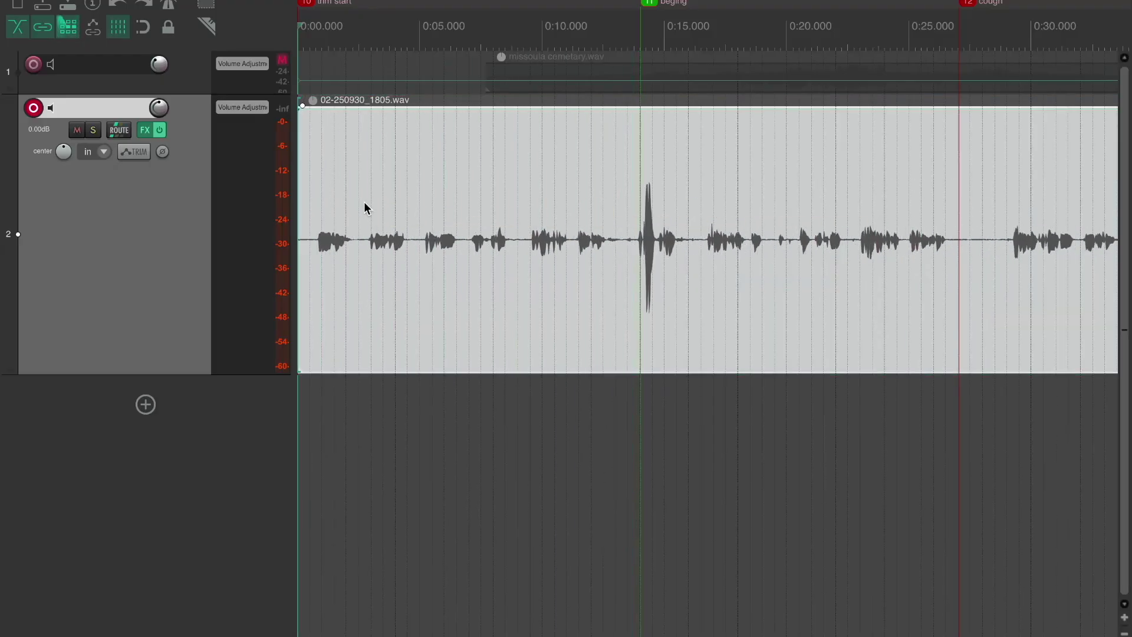
Play the opening and trim about 0.6 s of silence off the clip's start
{"action": "key", "text": "space"}
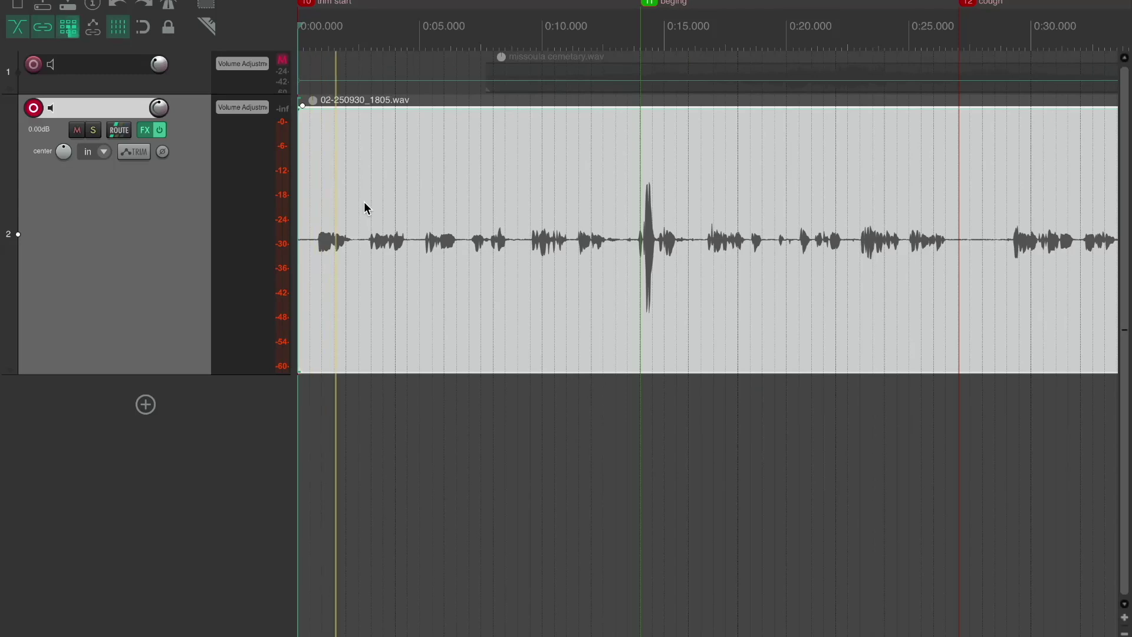
{"action": "key", "text": "space"}
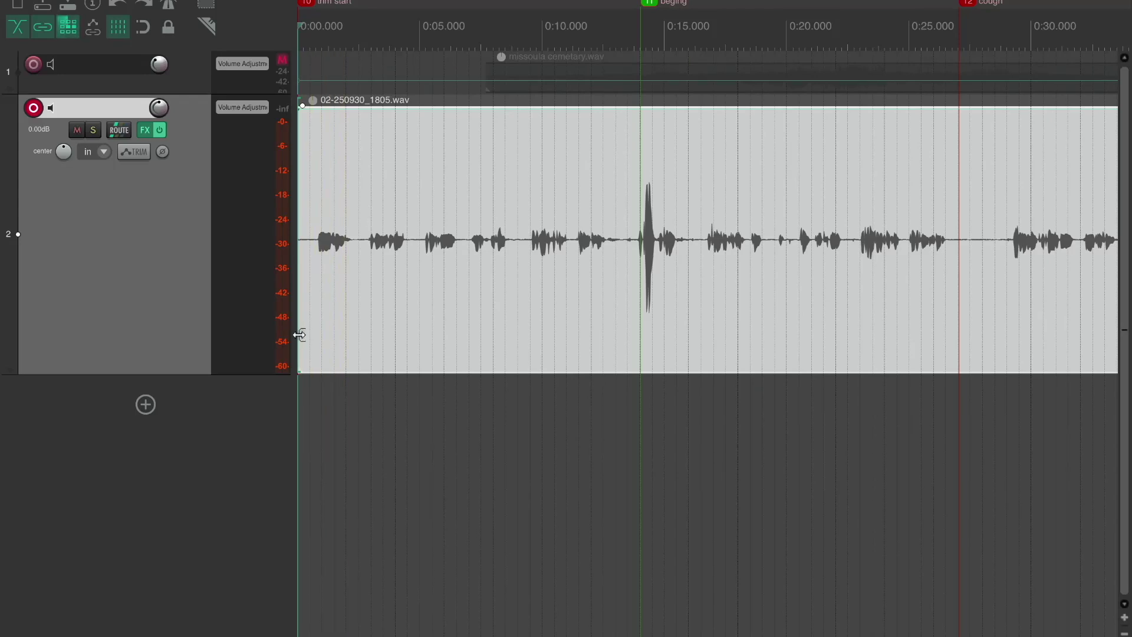
{"action": "left_click_drag", "start_coordinate": [299, 335], "coordinate": [314, 333]}
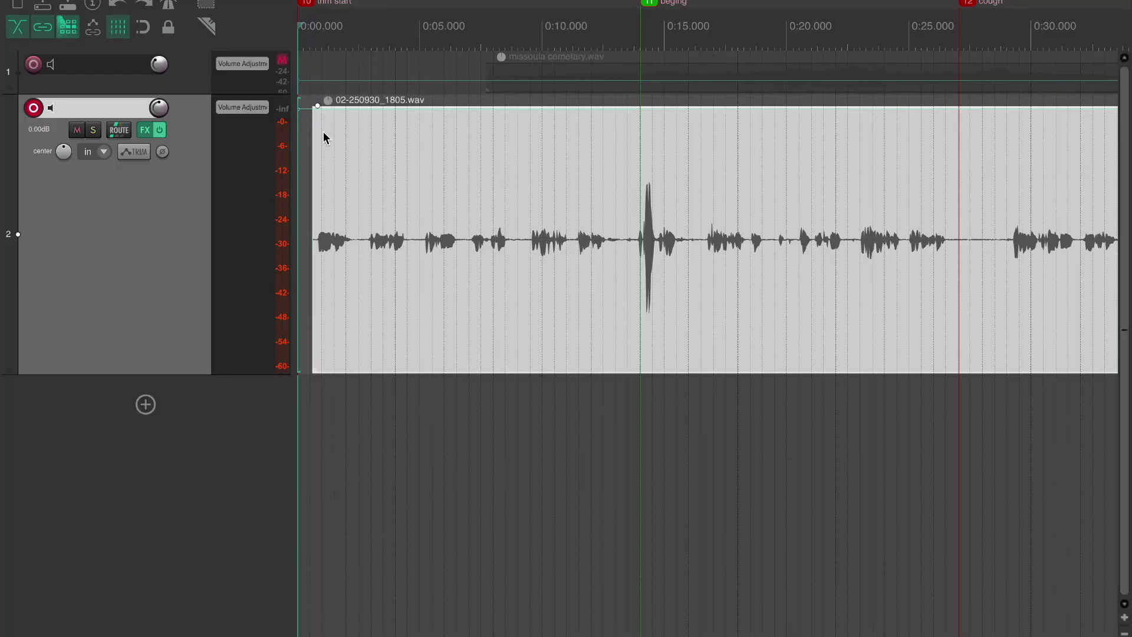
Add a short fade-in at the clip's start, move the clip back to 0:00, and play it through to the loud peak
{"action": "left_click_drag", "start_coordinate": [317, 114], "coordinate": [319, 117]}
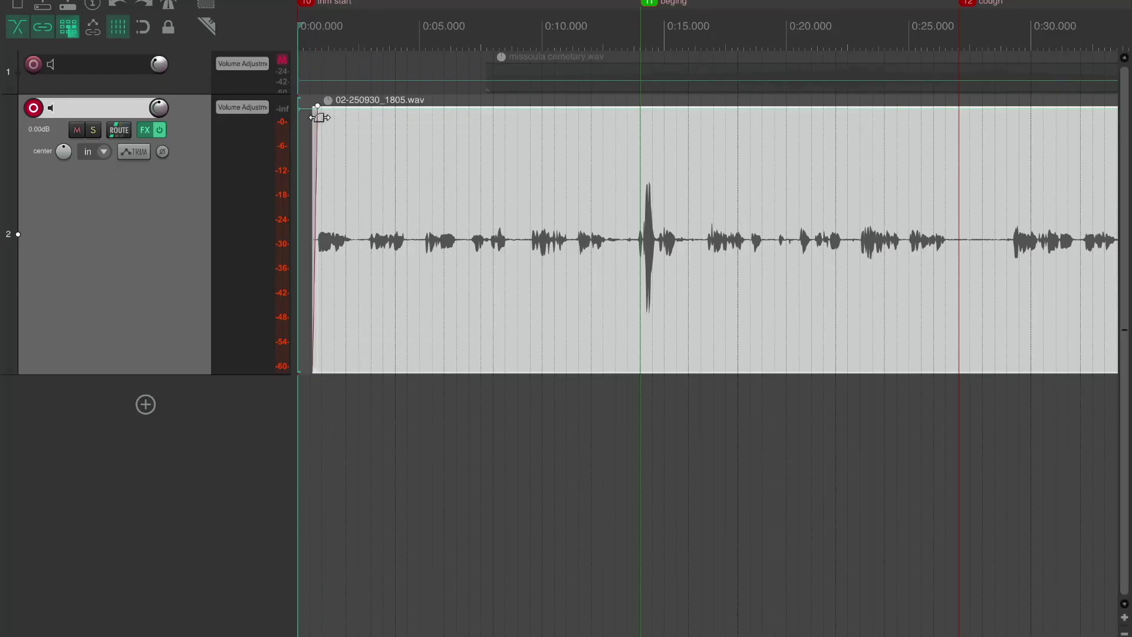
{"action": "left_click_drag", "start_coordinate": [416, 139], "coordinate": [376, 141]}
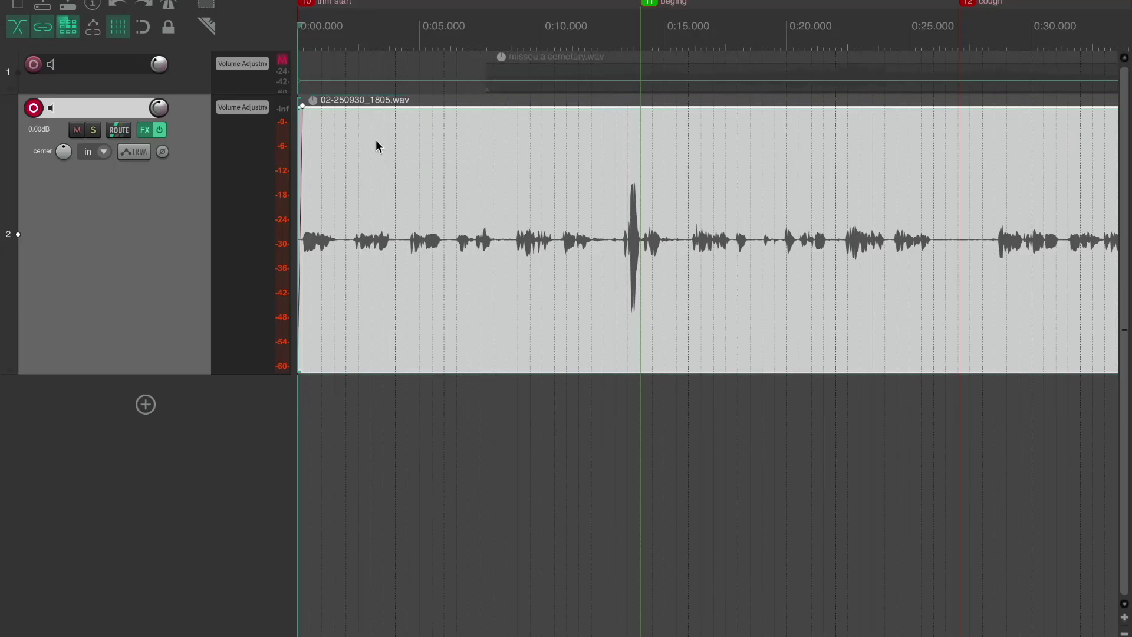
{"action": "key", "text": "space"}
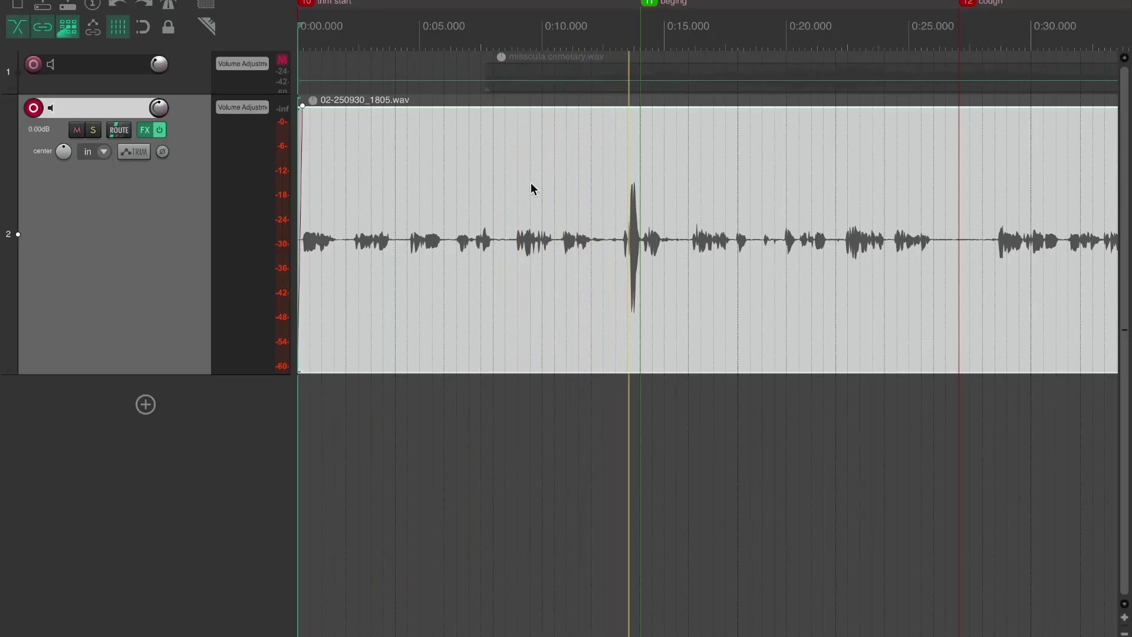
{"action": "key", "text": "space"}
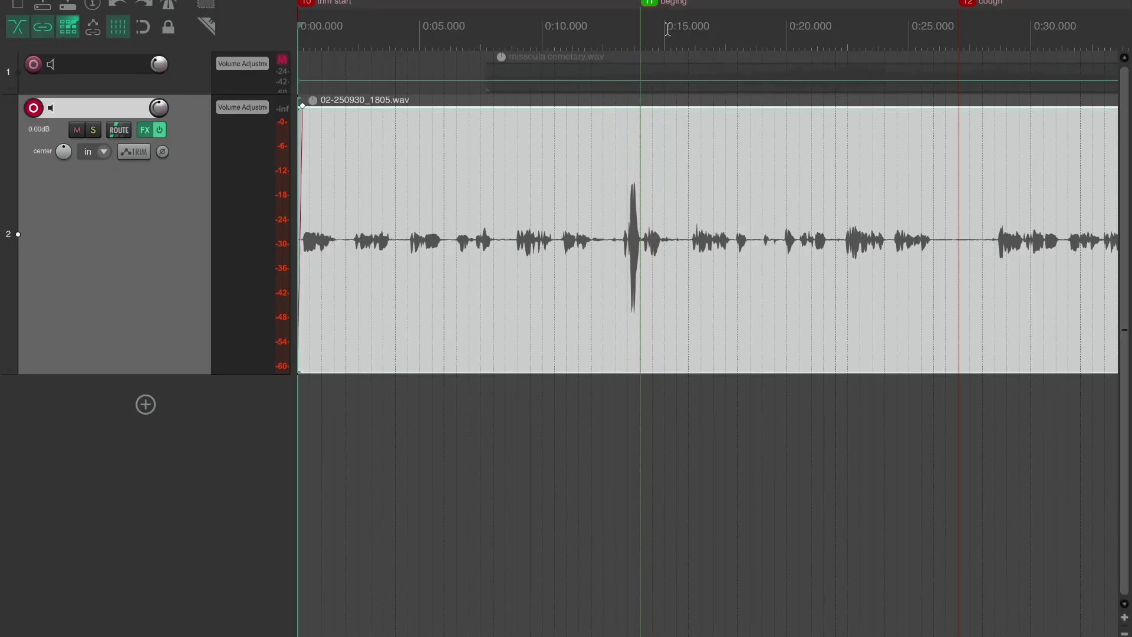
Name the voice recording's track "sonic sill"
{"action": "double_click", "coordinate": [104, 108]}
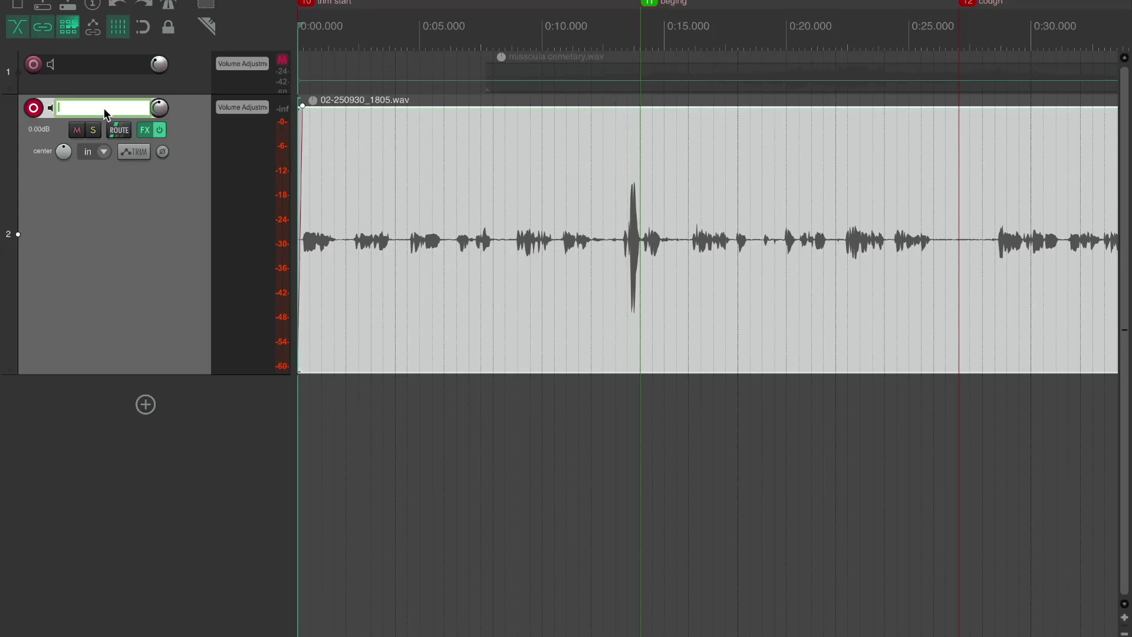
{"action": "type", "text": "sonic sill"}
{"action": "key", "text": "Return"}
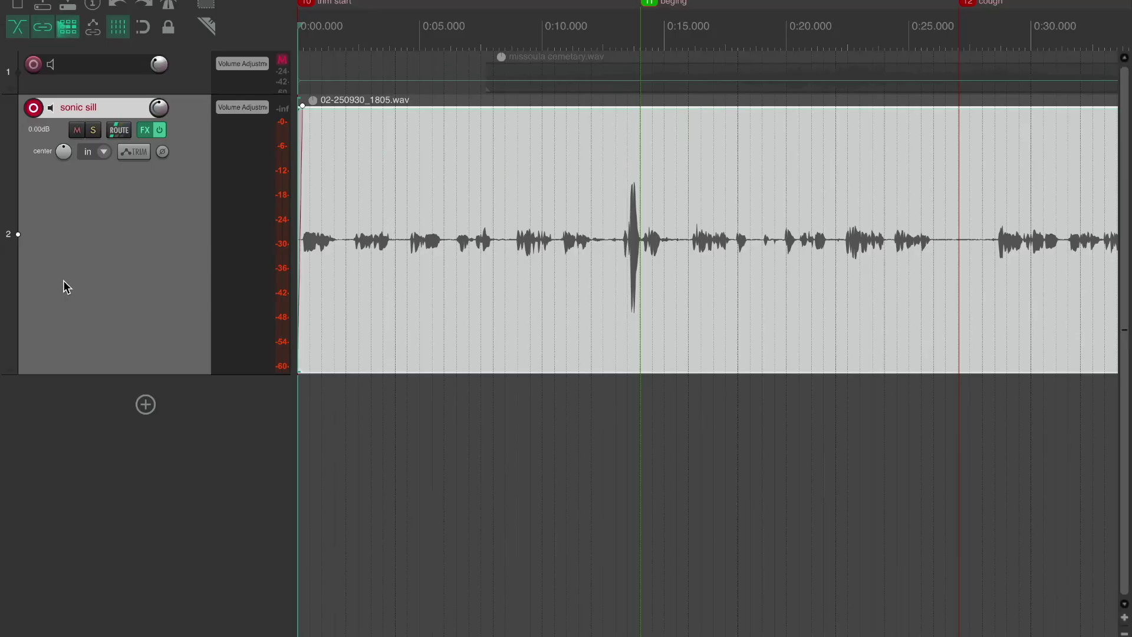
Give the "sonic sill" track a custom bright orange color and reduce its height to about half
{"action": "right_click", "coordinate": [164, 285]}
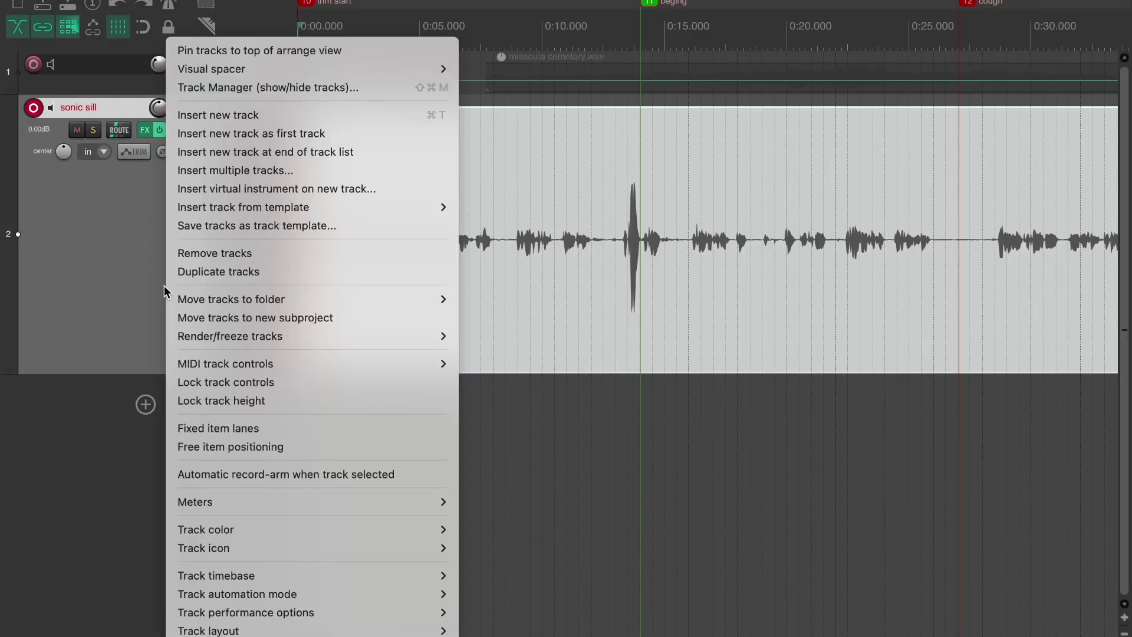
{"action": "mouse_move", "coordinate": [287, 529]}
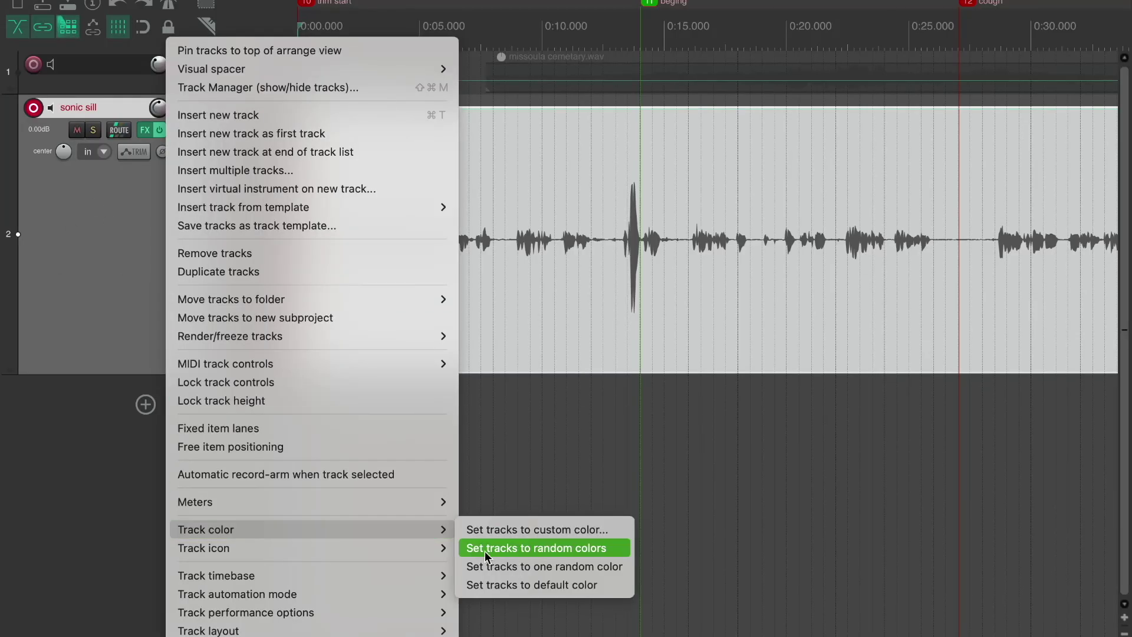
{"action": "left_click", "coordinate": [529, 529]}
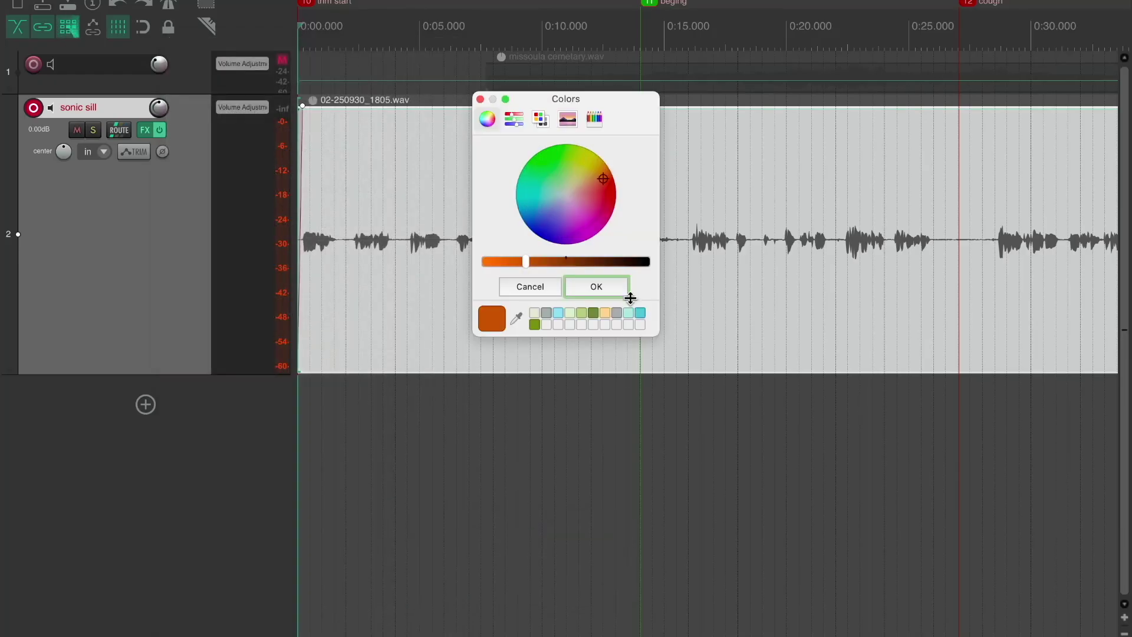
{"action": "left_click_drag", "start_coordinate": [525, 262], "coordinate": [466, 264]}
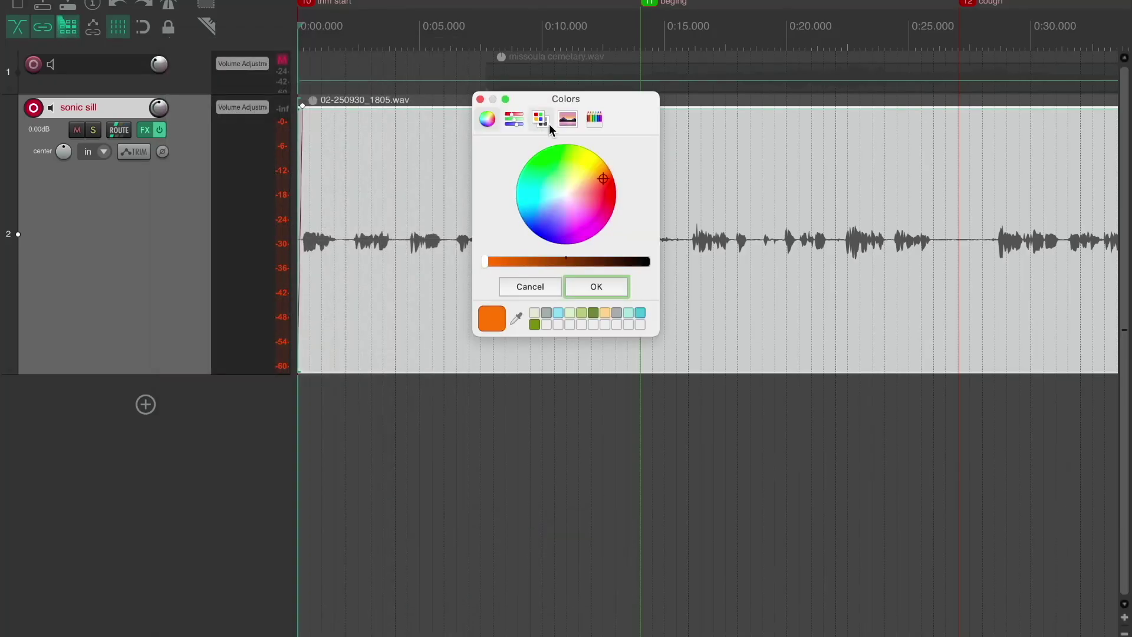
{"action": "left_click", "coordinate": [594, 289]}
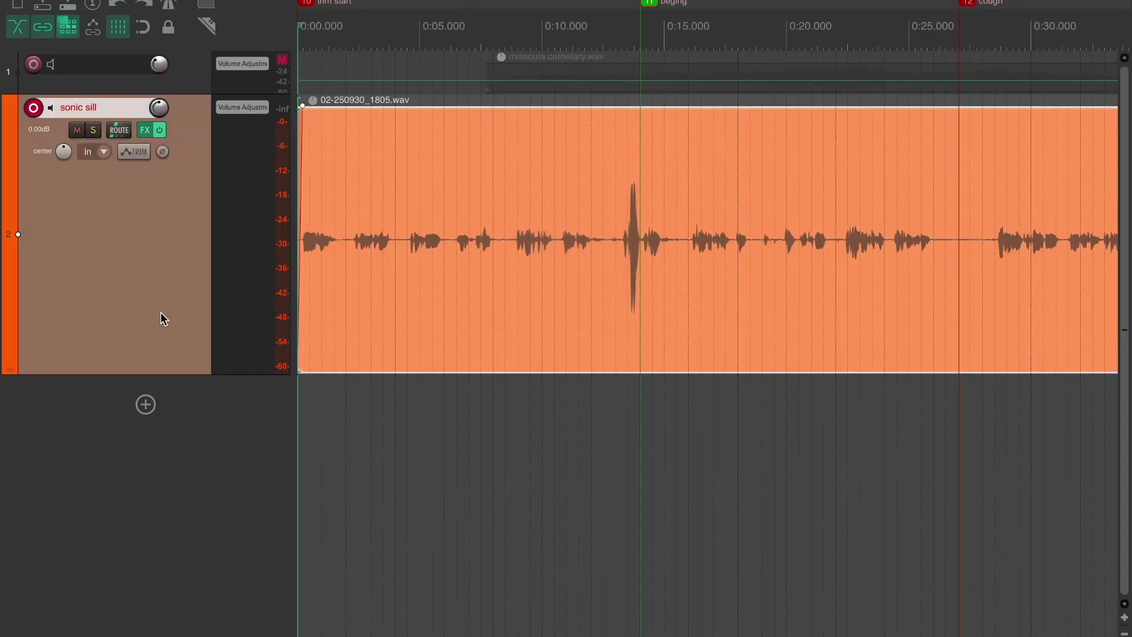
{"action": "left_click_drag", "start_coordinate": [177, 373], "coordinate": [201, 244]}
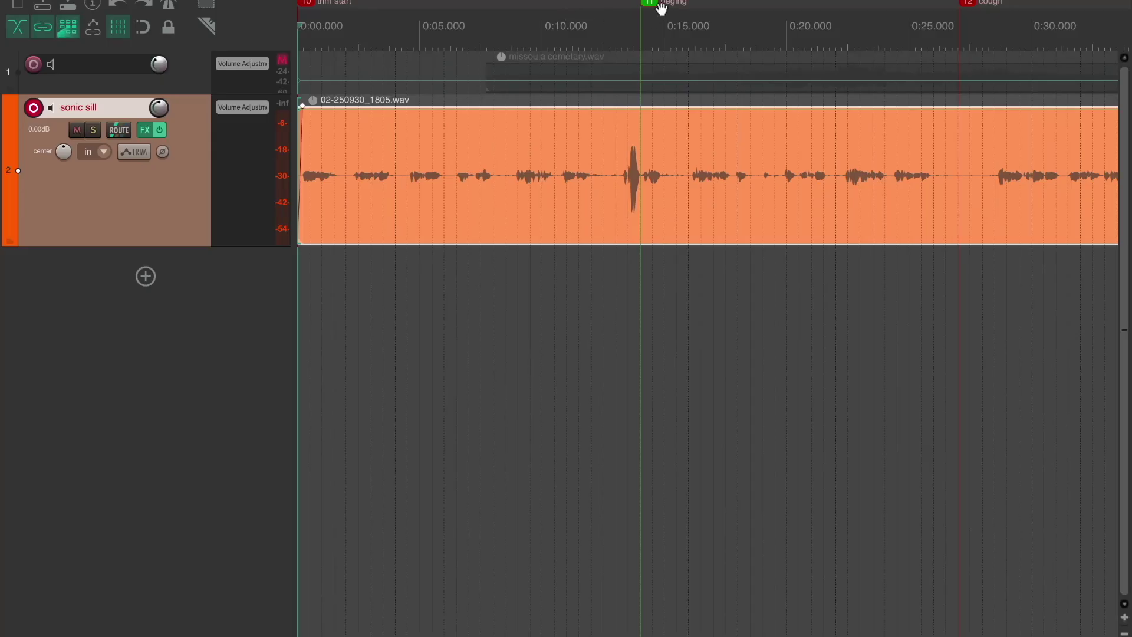
Play the passage leading to the loud peak, split the clip in the pause at about 0:10.7, and play on from the split
{"action": "left_click", "coordinate": [587, 45]}
{"action": "key", "text": "space"}
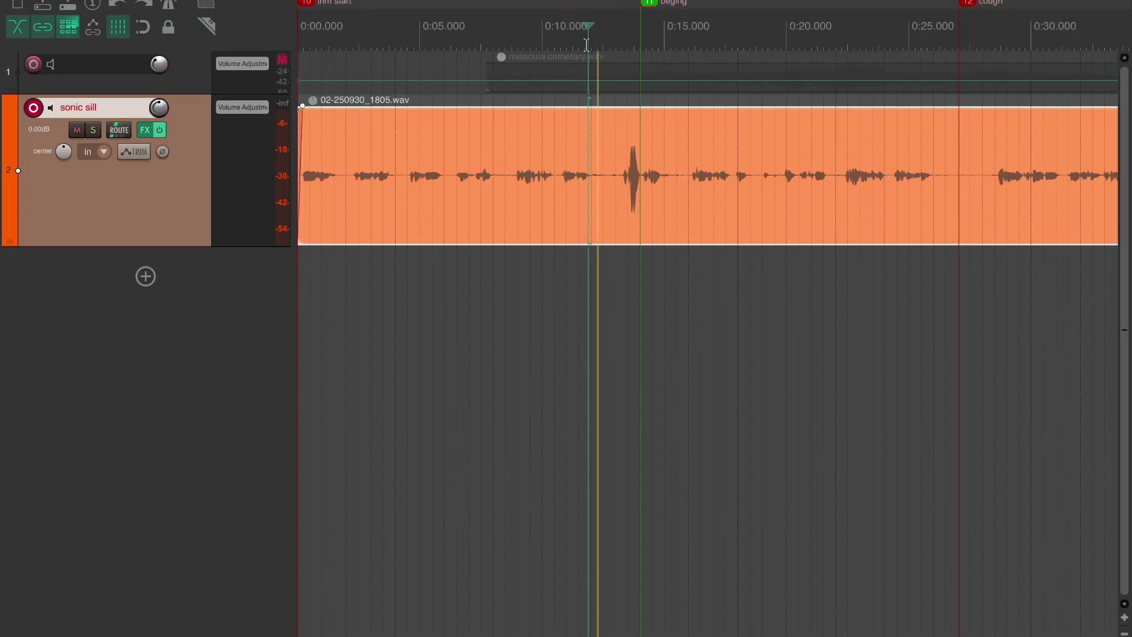
{"action": "key", "text": "space"}
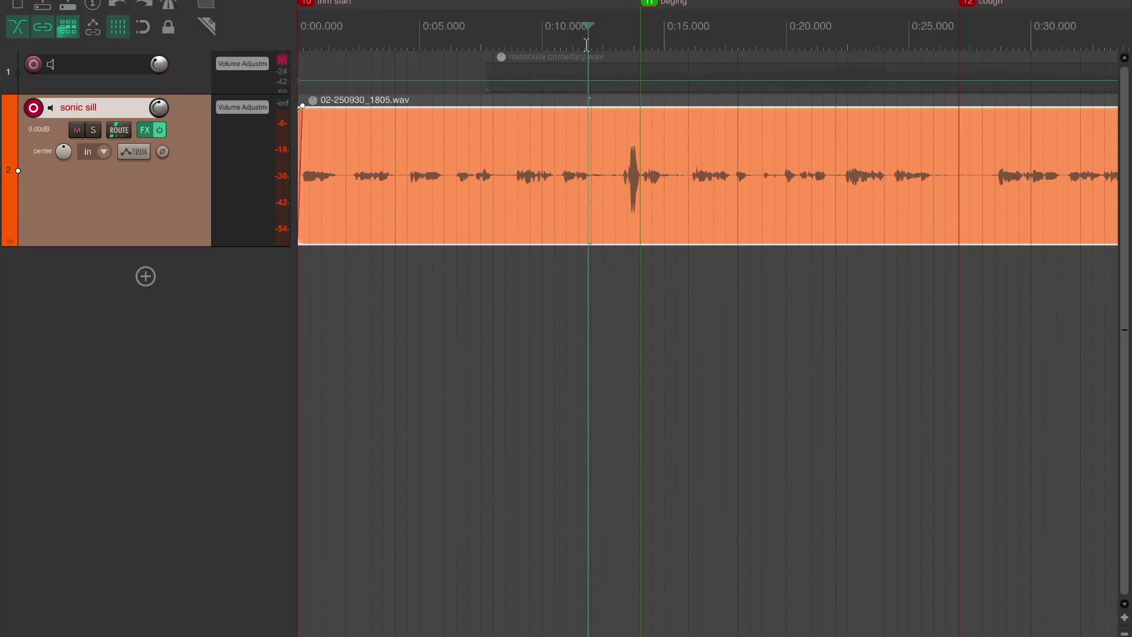
{"action": "left_click", "coordinate": [551, 40]}
{"action": "key", "text": "space"}
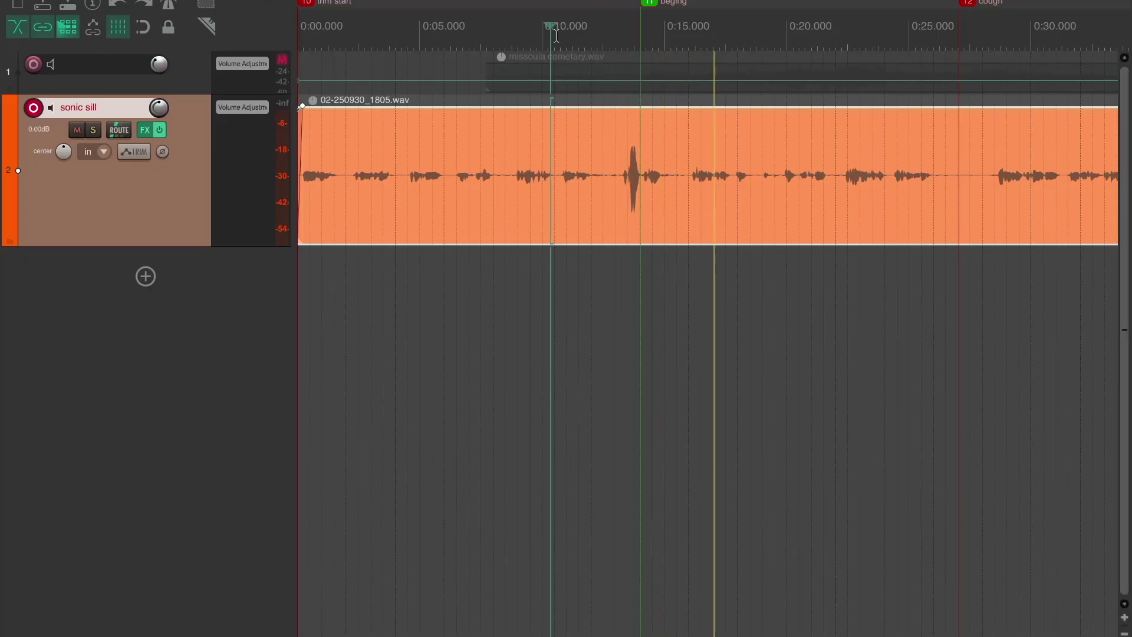
{"action": "key", "text": "space"}
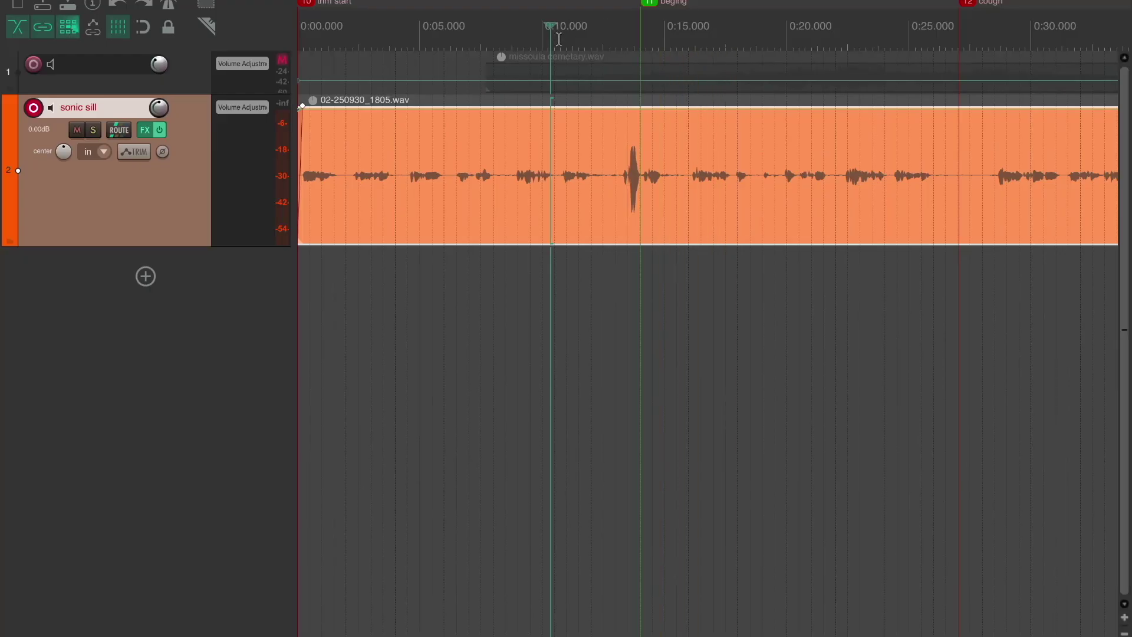
{"action": "left_click", "coordinate": [558, 40]}
{"action": "key", "text": "s"}
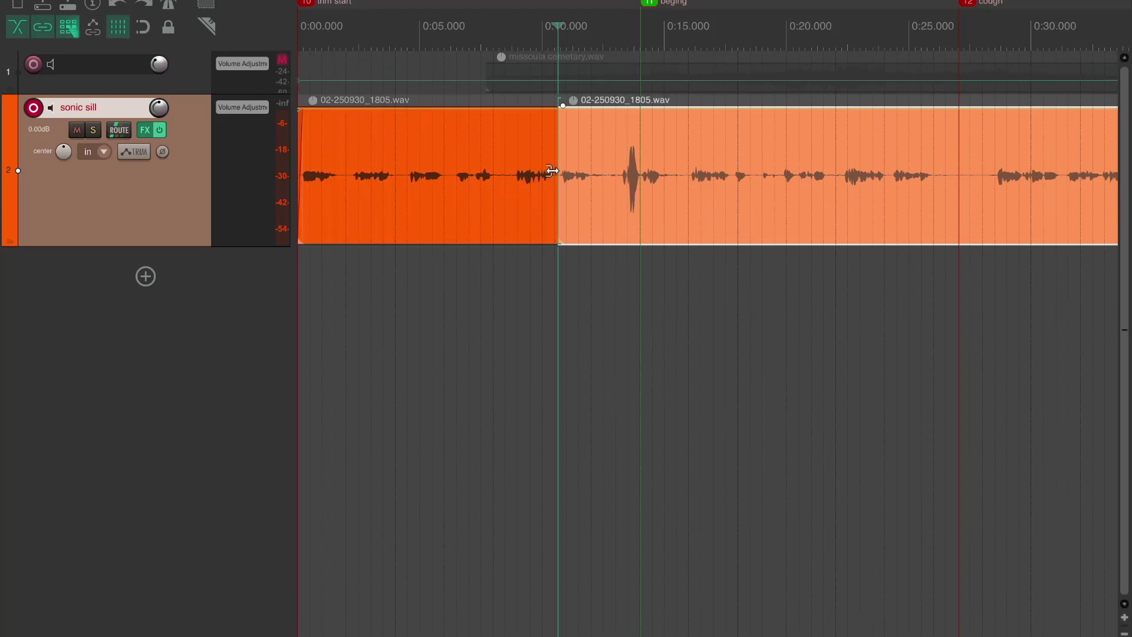
{"action": "key", "text": "space"}
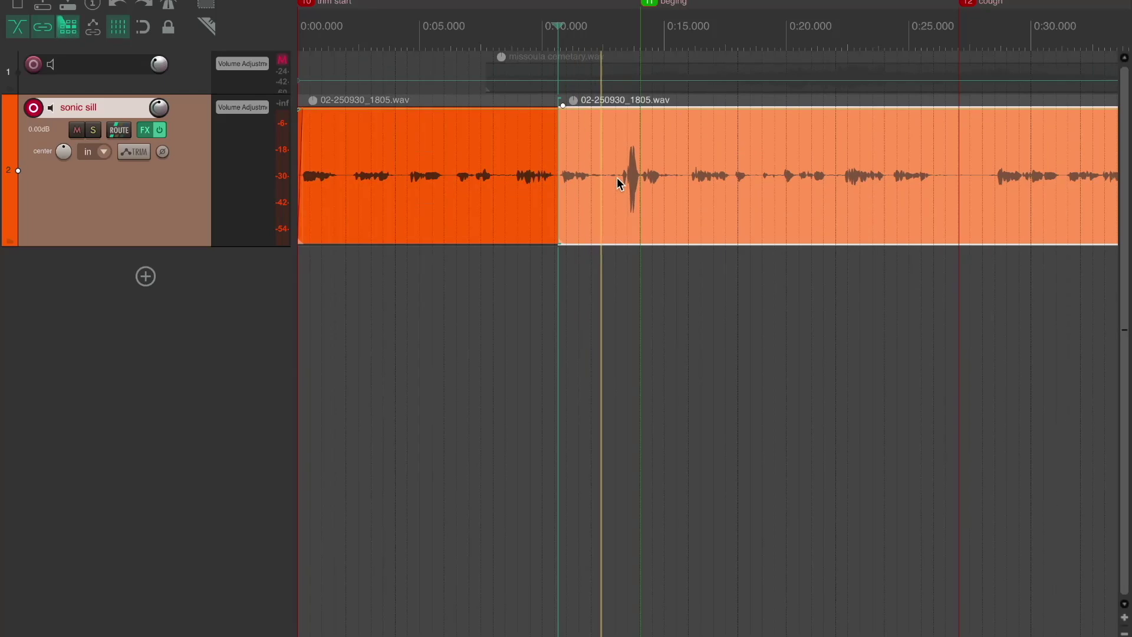
Play from about 0:09 across the split to check its position, and undo the split at about 0:10.7
{"action": "key", "text": "space"}
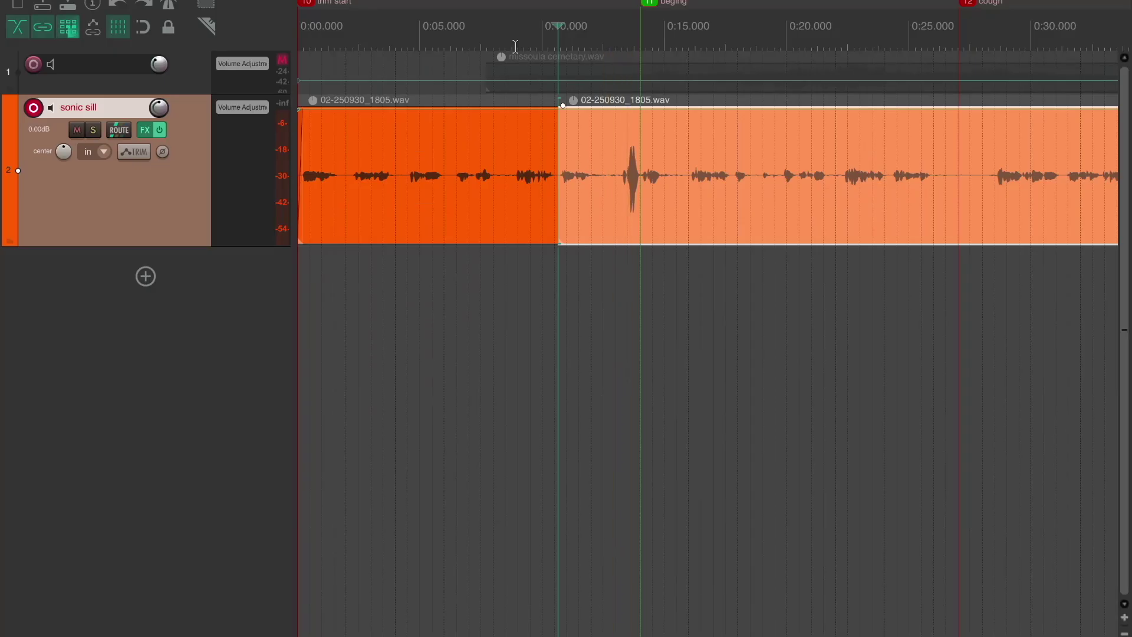
{"action": "left_click", "coordinate": [515, 46]}
{"action": "key", "text": "space"}
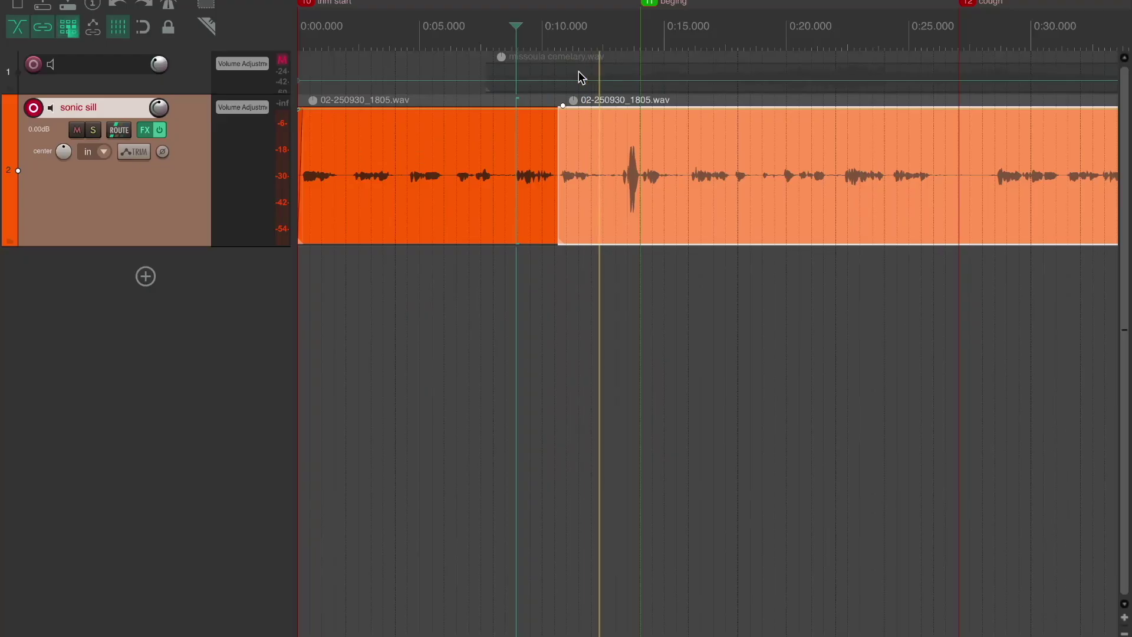
{"action": "key", "text": "space"}
{"action": "key", "text": "ctrl+z"}
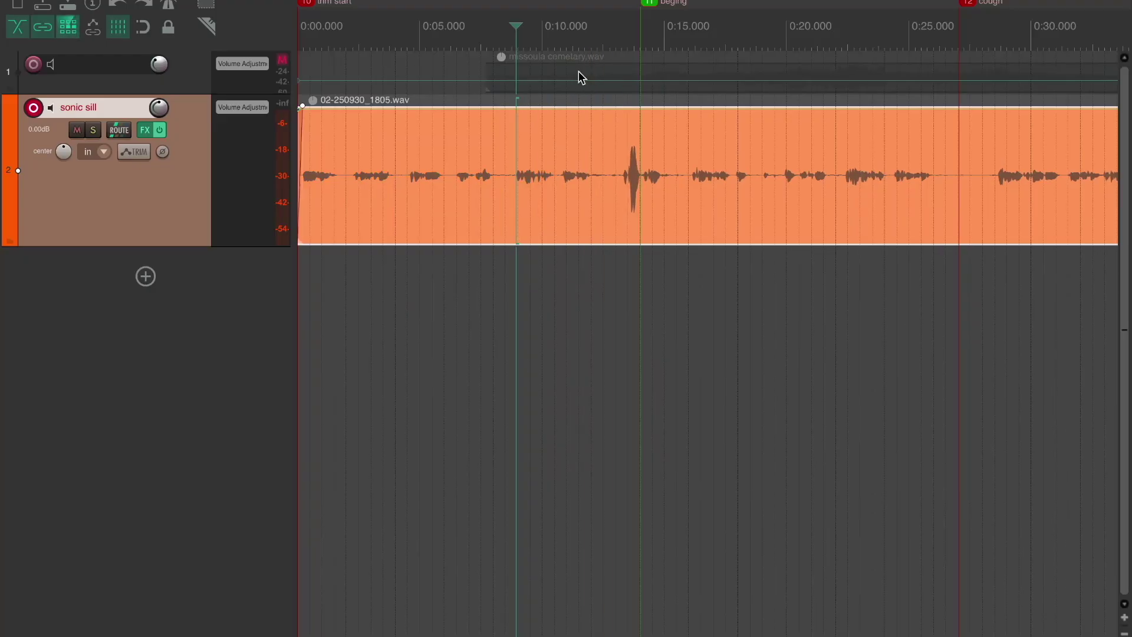
Play the pause just before the loud peak and split the clip there at about 0:12.1
{"action": "left_click", "coordinate": [584, 43]}
{"action": "key", "text": "space"}
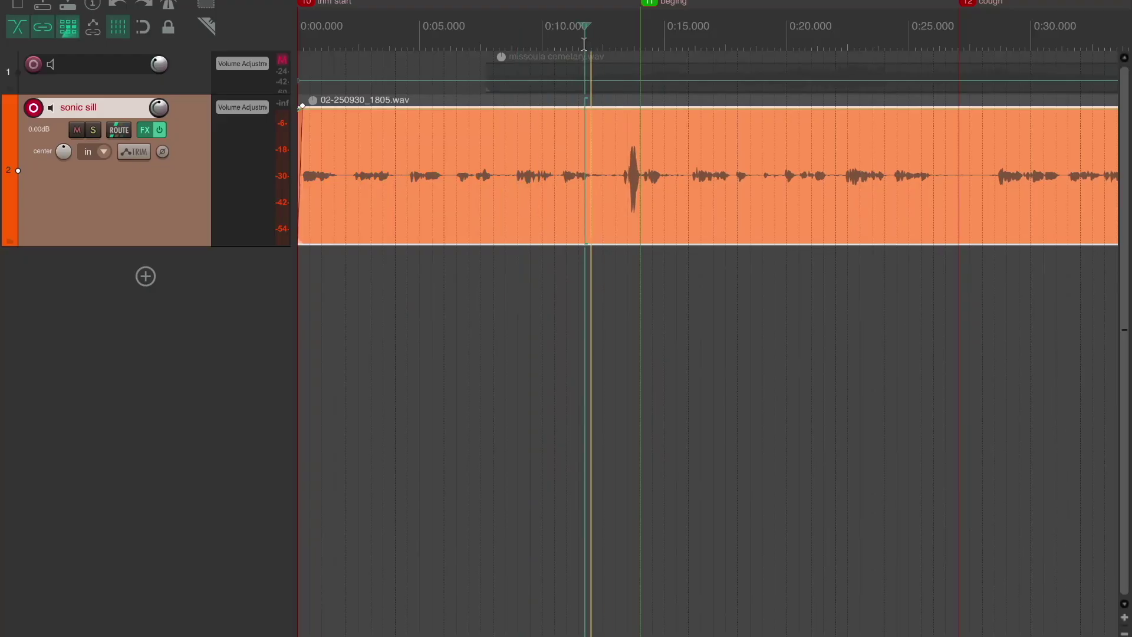
{"action": "key", "text": "space"}
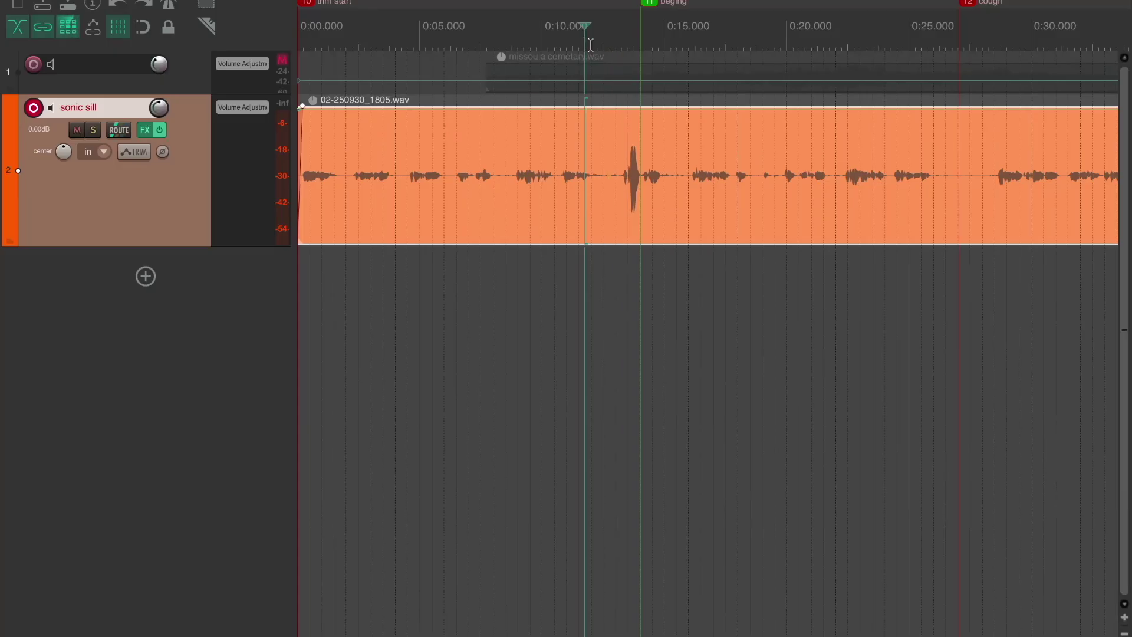
{"action": "left_click", "coordinate": [592, 44]}
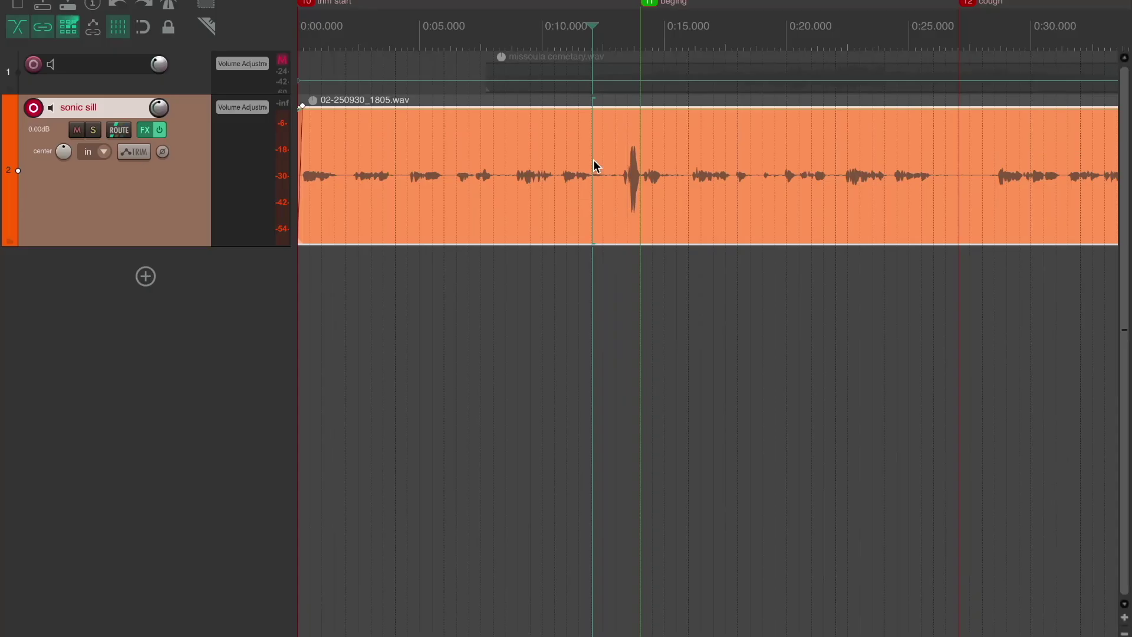
{"action": "key", "text": "s"}
Play on from the split to find the restarted sentence, and split the clip just before it at about 0:22.3
{"action": "key", "text": "space"}
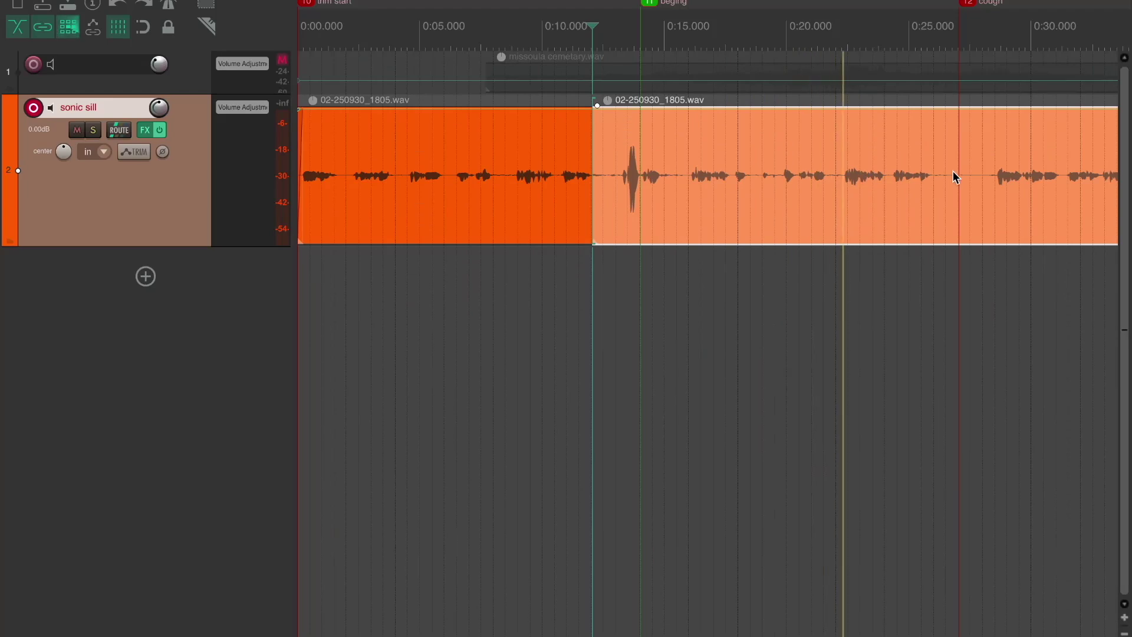
{"action": "key", "text": "space"}
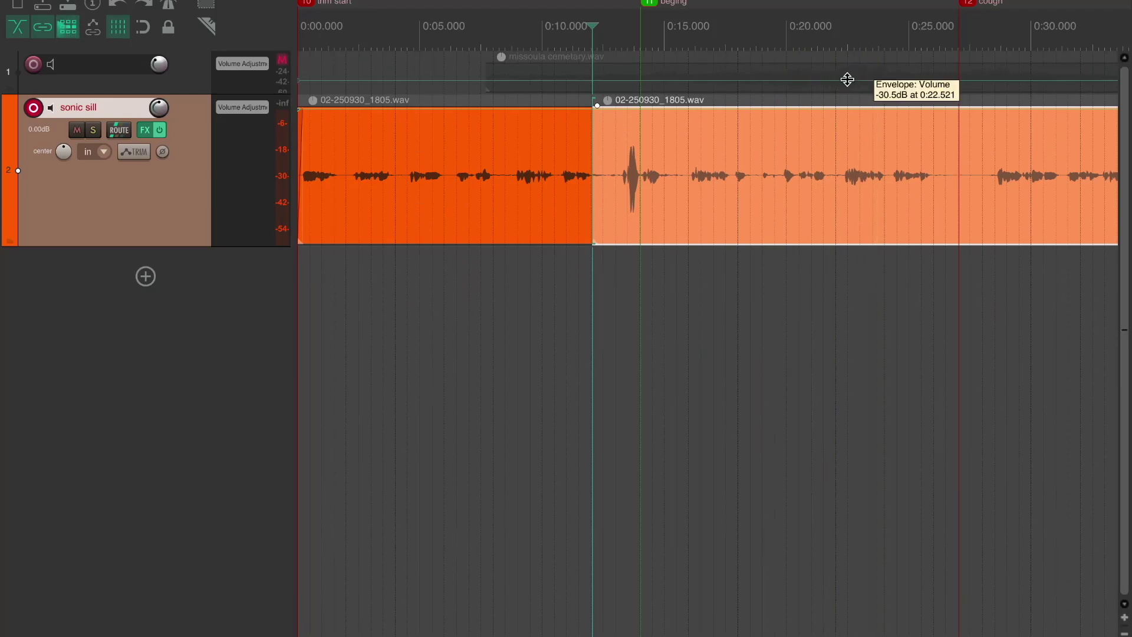
{"action": "left_click", "coordinate": [834, 42]}
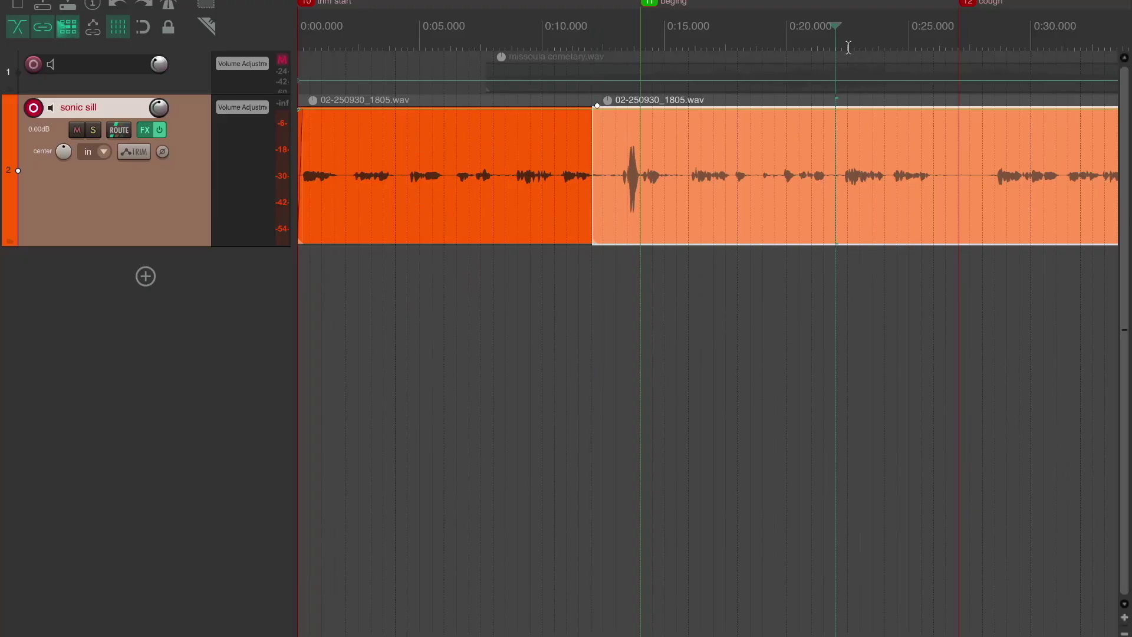
{"action": "left_click", "coordinate": [842, 43]}
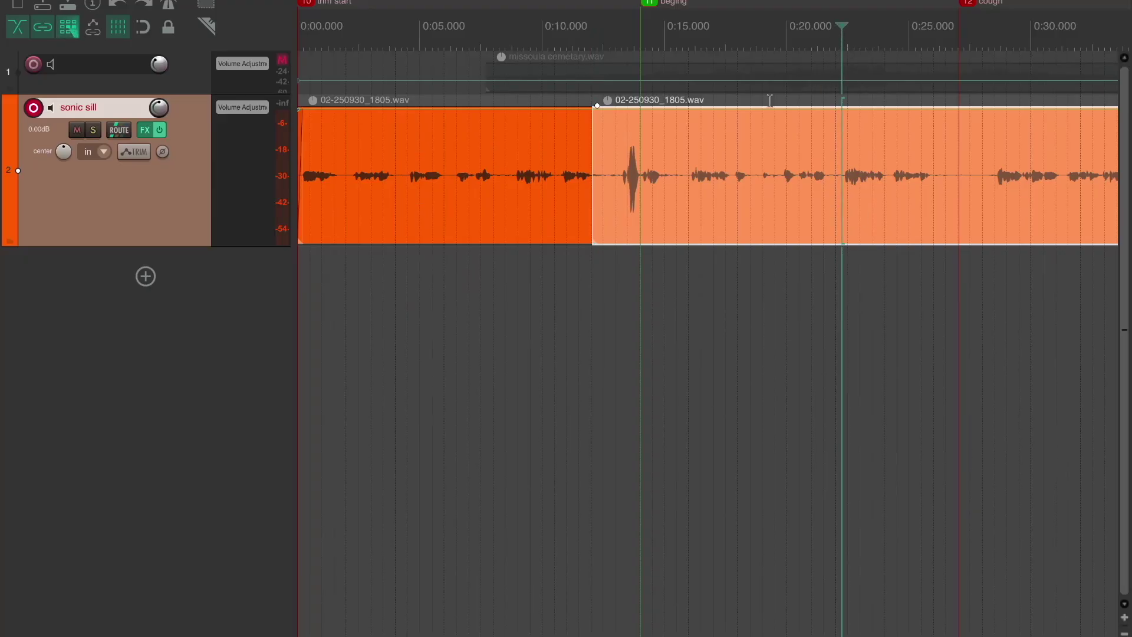
{"action": "key", "text": "s"}
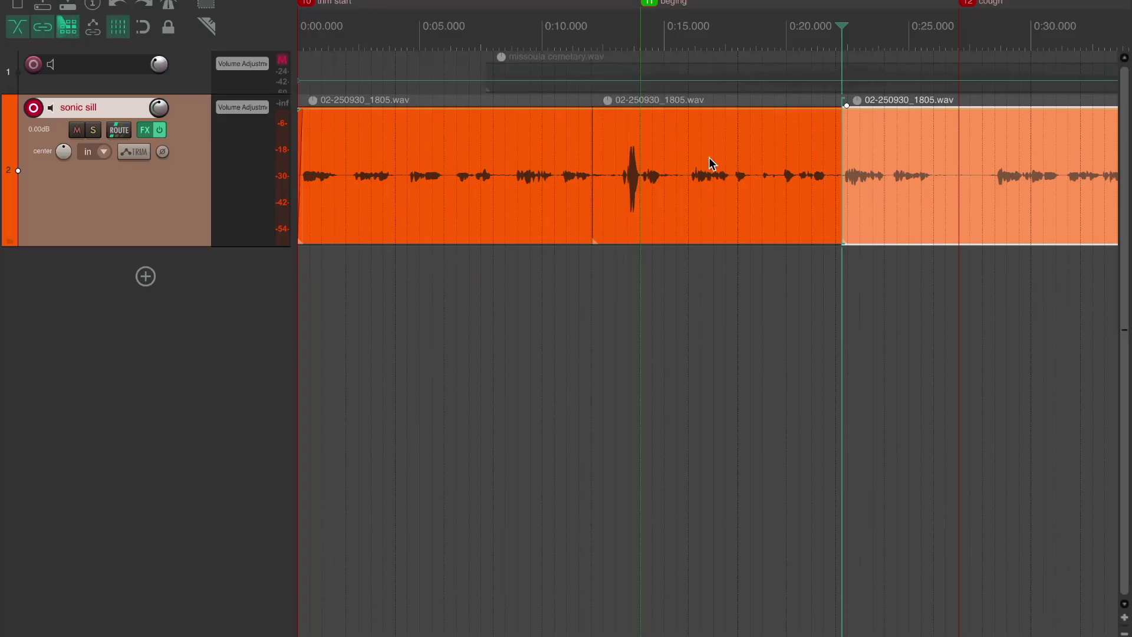
With per-track ripple editing on, delete the middle segment from about 0:12.1 to 0:22.3 so the following audio closes the gap
{"action": "left_click", "coordinate": [711, 165]}
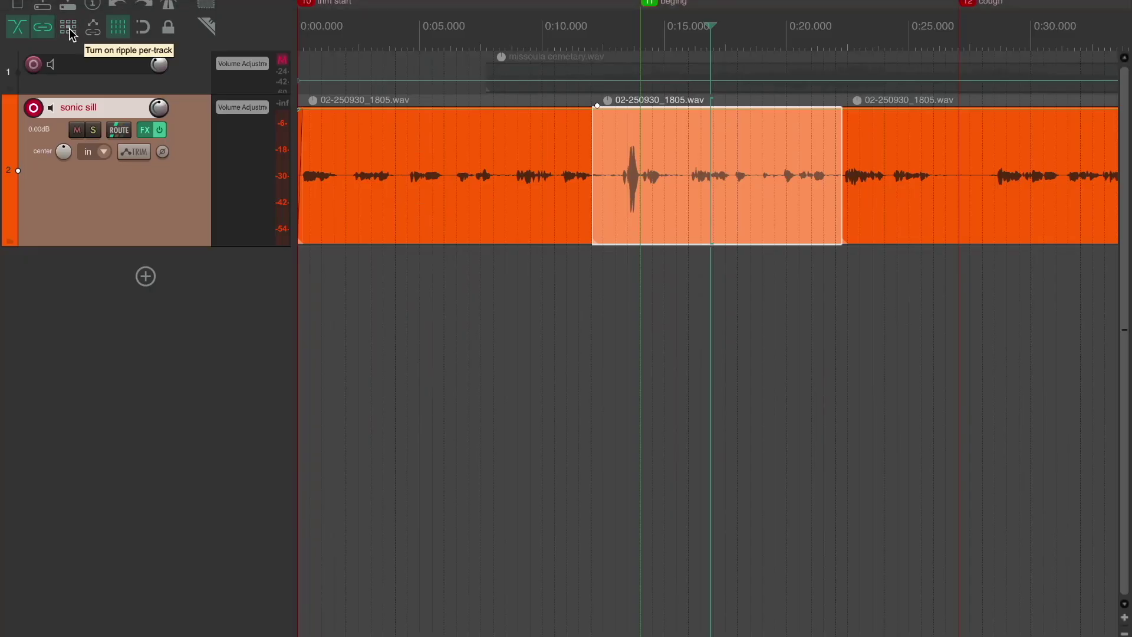
{"action": "left_click", "coordinate": [69, 33]}
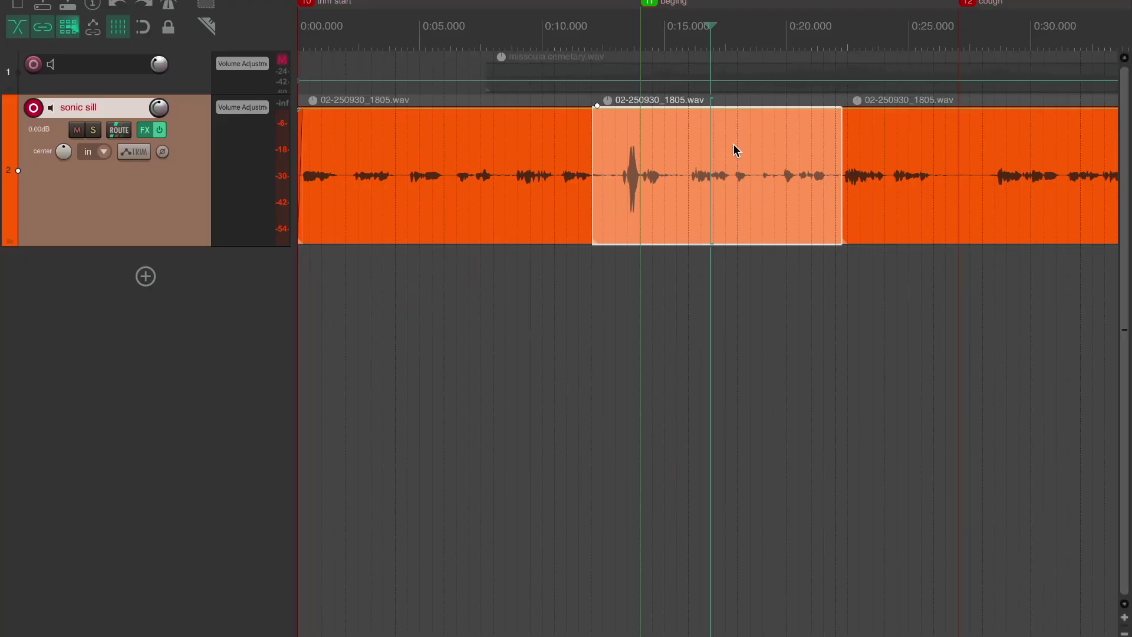
{"action": "key", "text": "Delete"}
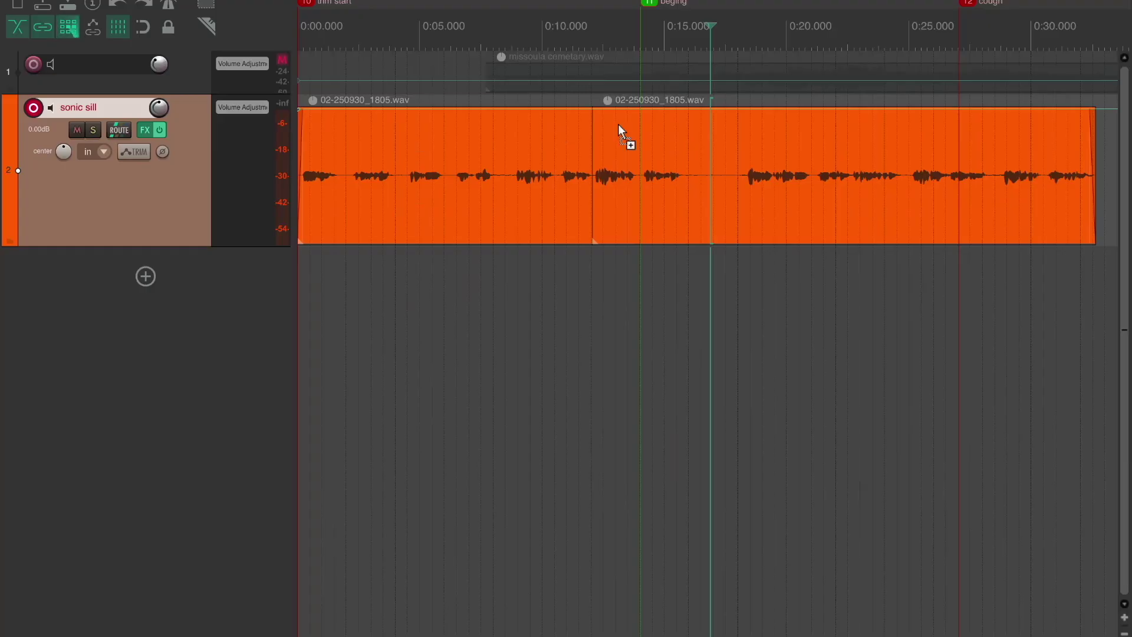
{"action": "key", "text": "ctrl+z"}
{"action": "key", "text": "Delete"}
Review the ripple editing options without changing them, and play across the join at about 0:12.1
{"action": "right_click", "coordinate": [74, 23]}
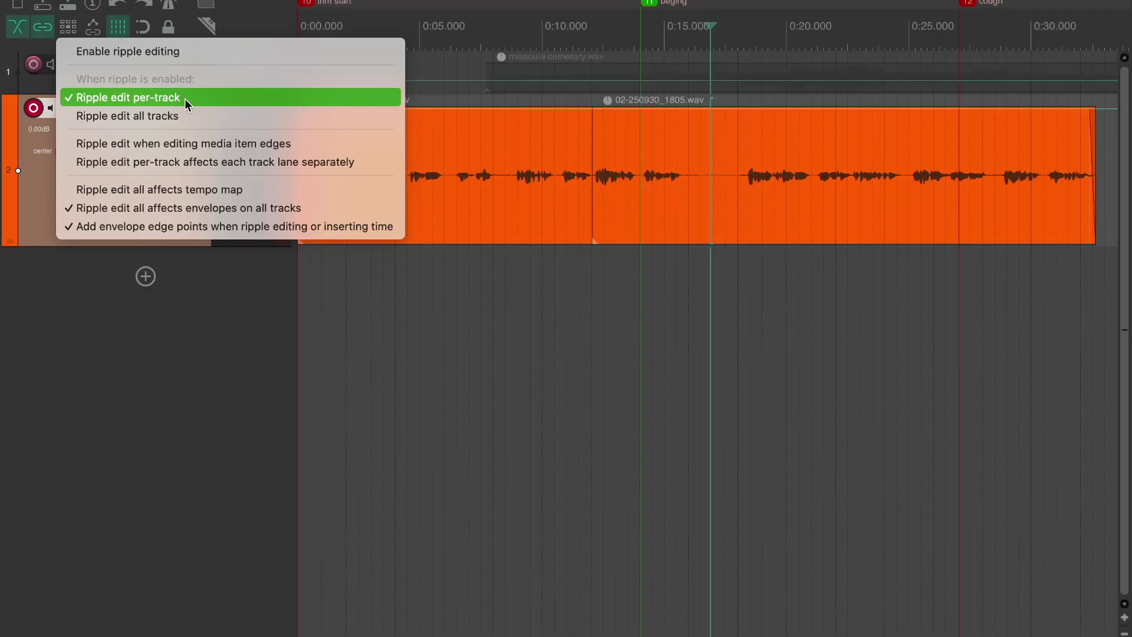
{"action": "left_click", "coordinate": [223, 292]}
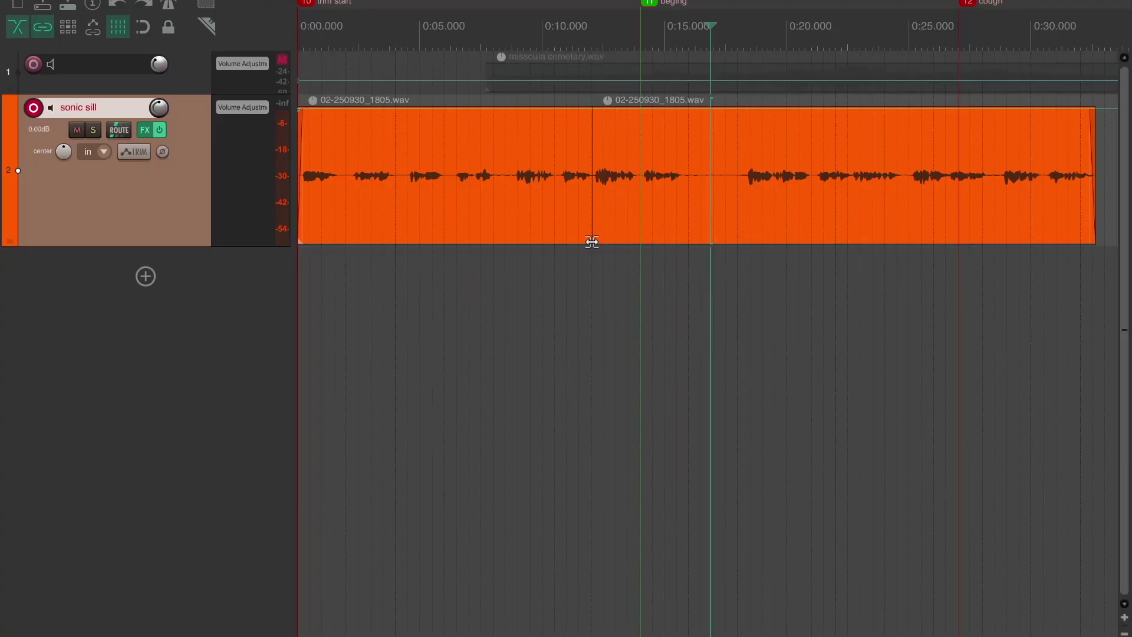
{"action": "left_click", "coordinate": [579, 39]}
{"action": "key", "text": "space"}
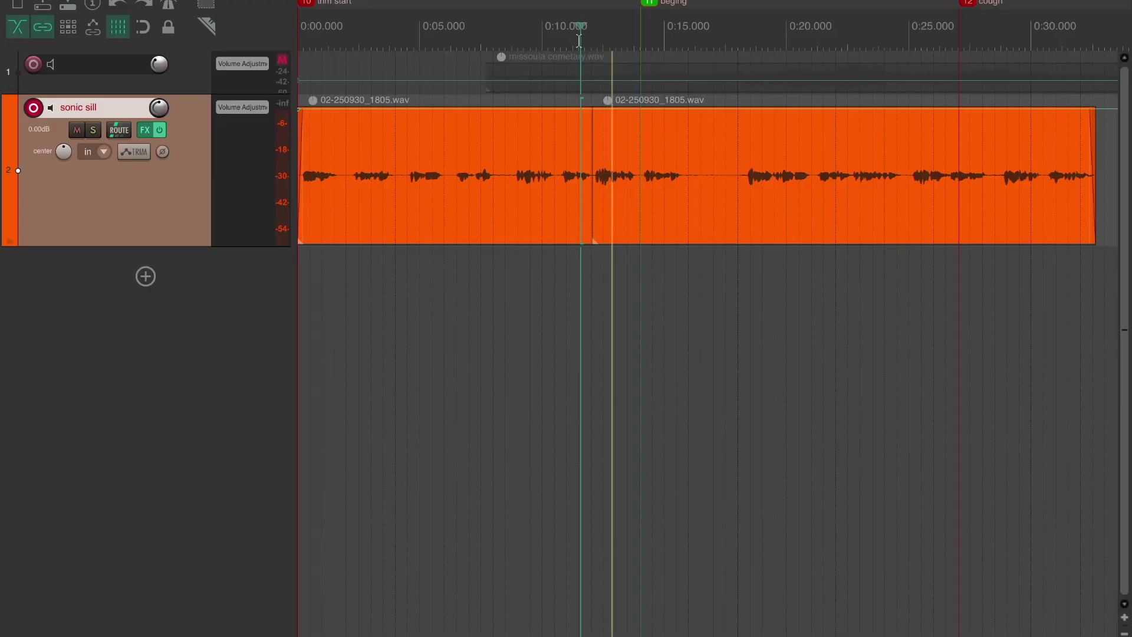
{"action": "key", "text": "space"}
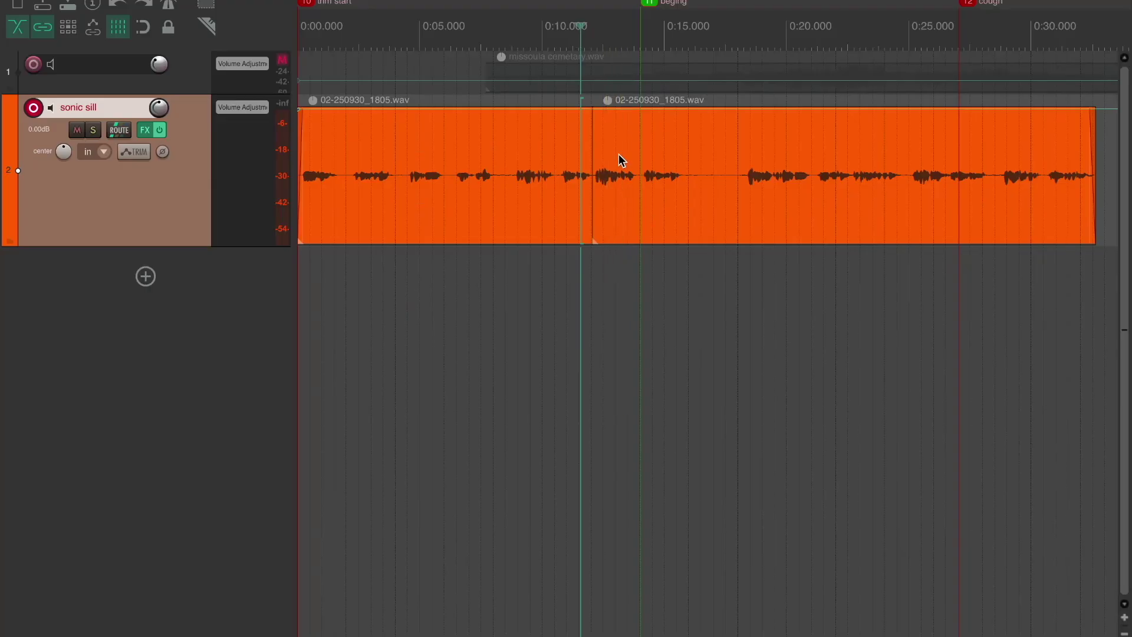
Add a short fade-out to the first clip's end and a short fade-in to the second clip's start at the join
{"action": "scroll", "coordinate": [703, 156], "scroll_direction": "up", "scroll_amount": 5}
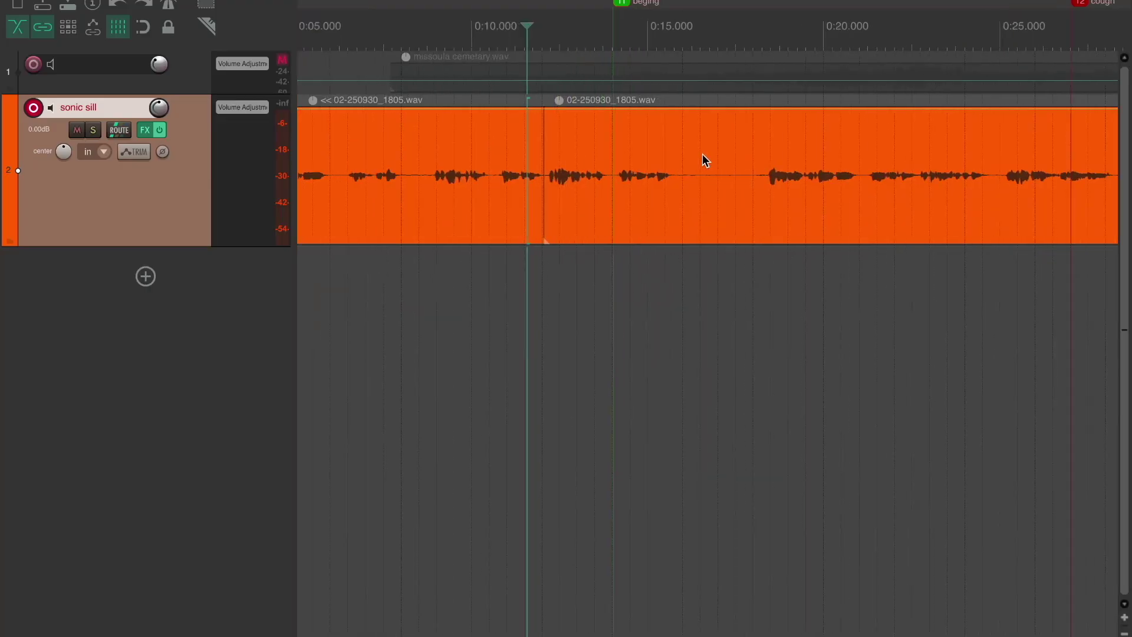
{"action": "scroll", "coordinate": [365, 482], "scroll_direction": "down", "scroll_amount": 2}
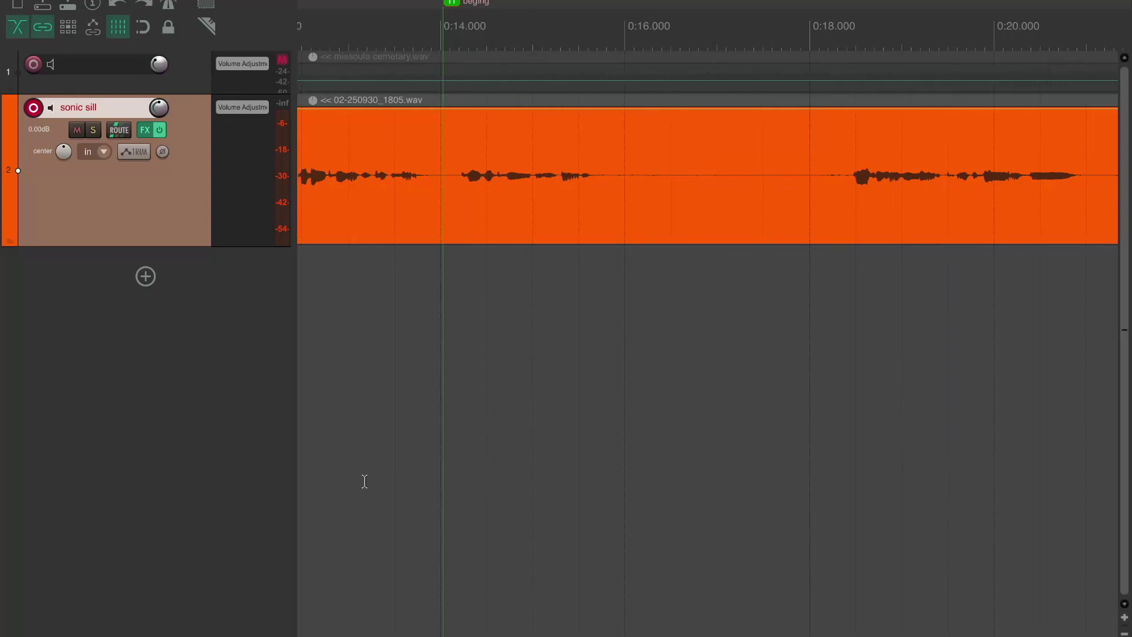
{"action": "left_click", "coordinate": [362, 481]}
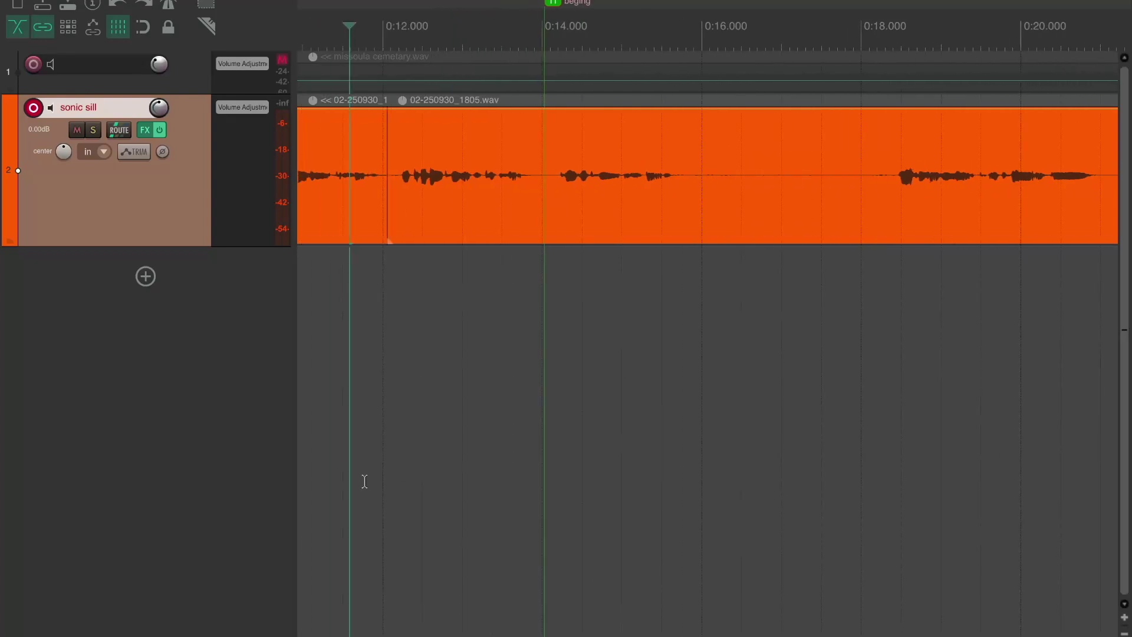
{"action": "left_click", "coordinate": [392, 129]}
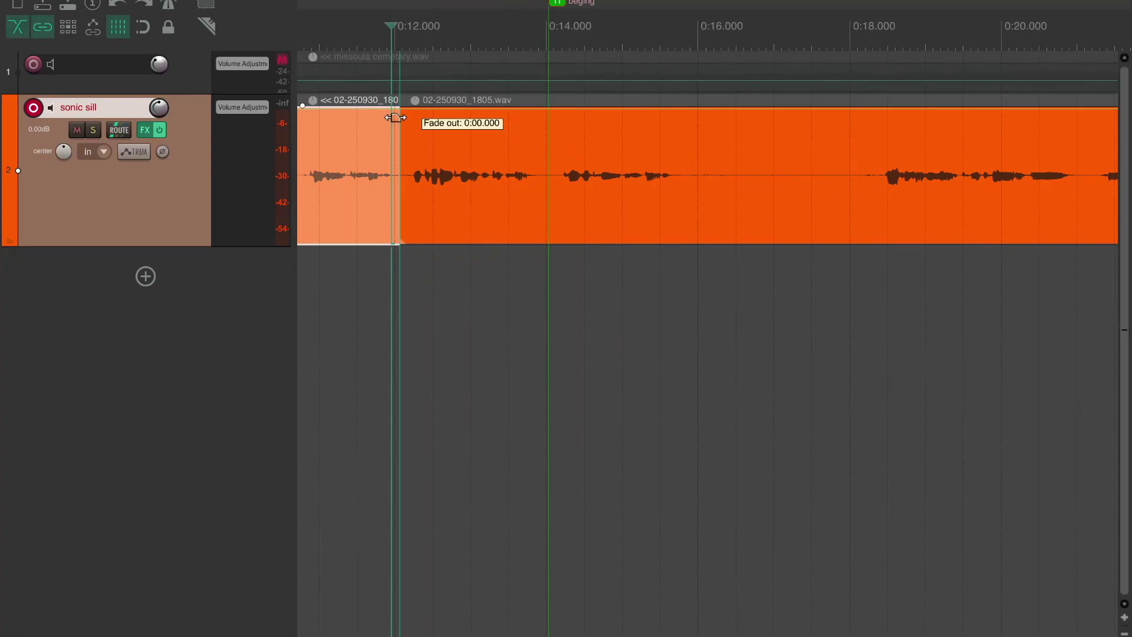
{"action": "left_click", "coordinate": [408, 115]}
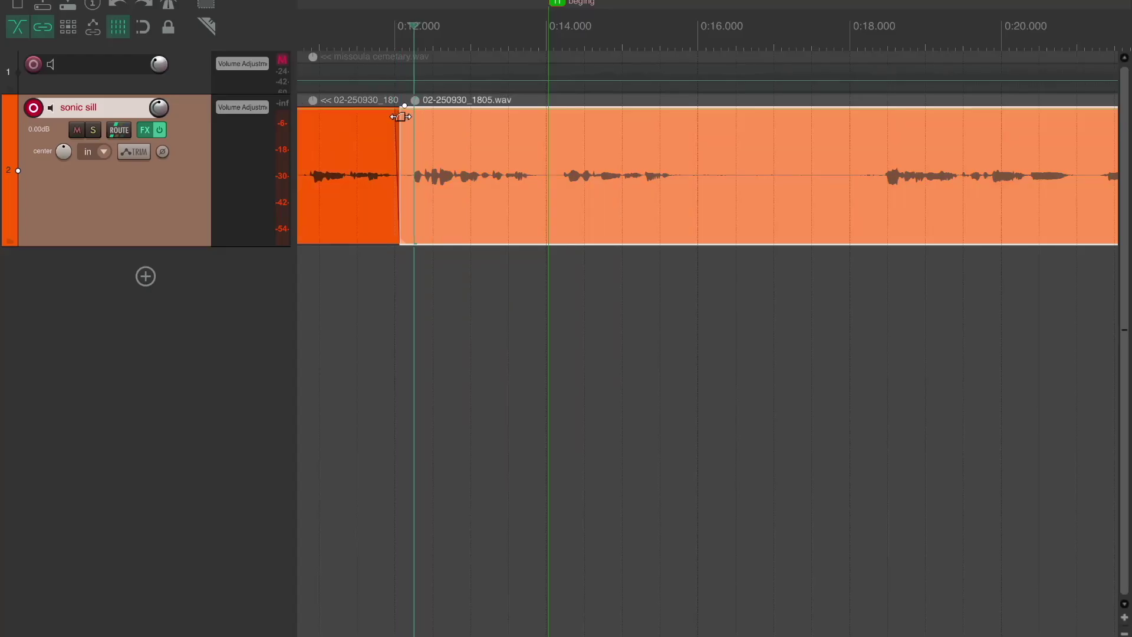
{"action": "left_click_drag", "start_coordinate": [401, 117], "coordinate": [405, 115]}
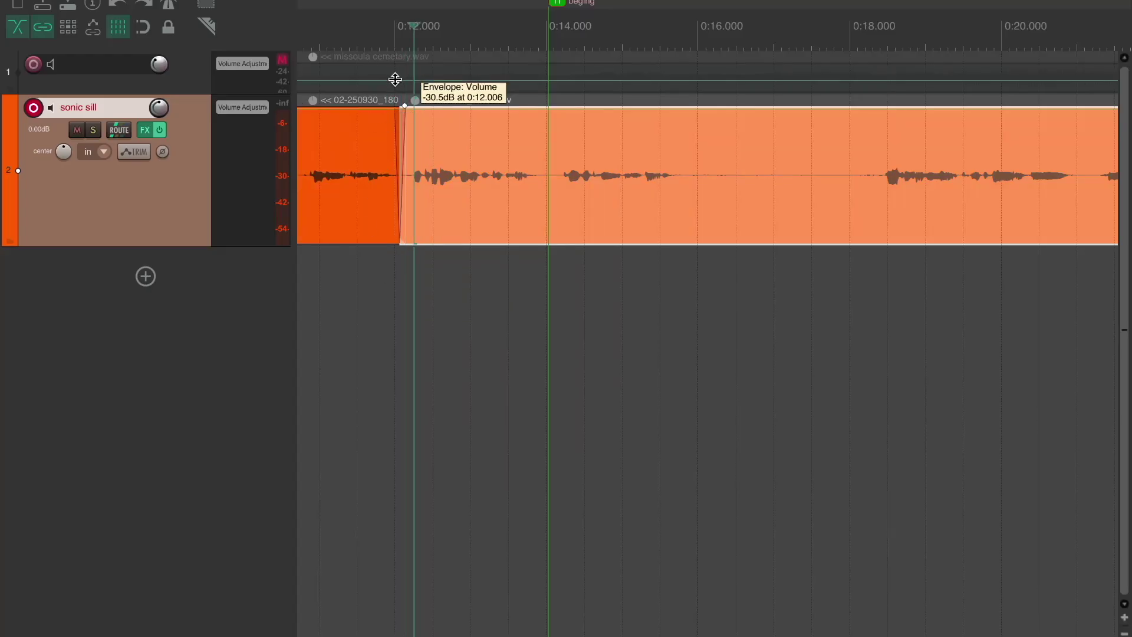
Play across the faded join from just before 0:12 a couple of times, and undo both short fades
{"action": "left_click", "coordinate": [380, 41]}
{"action": "key", "text": "space"}
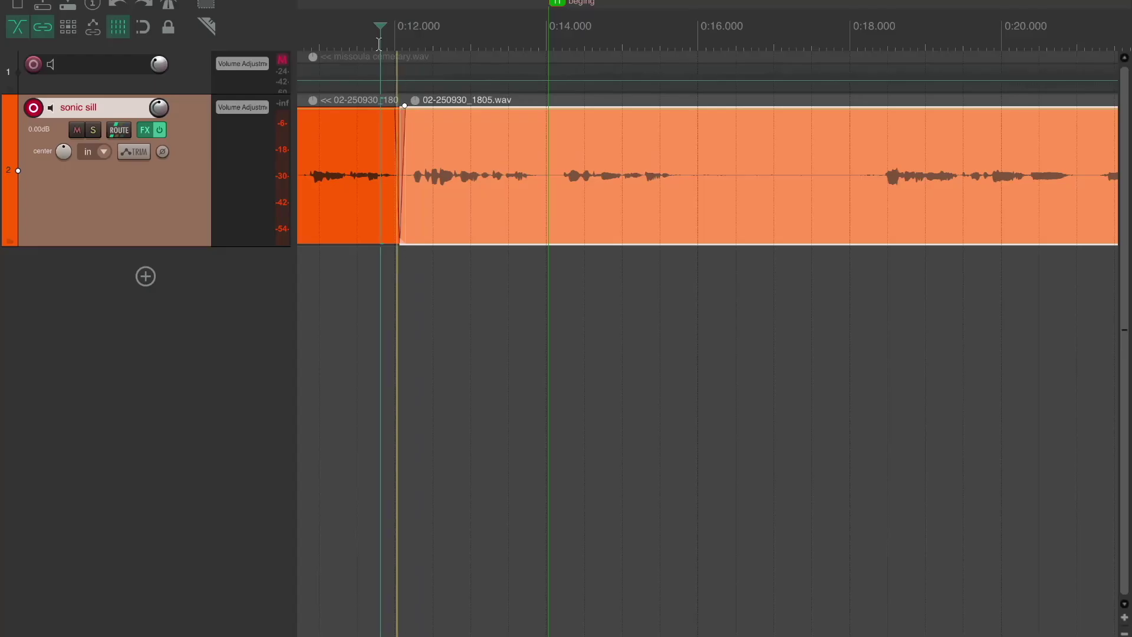
{"action": "key", "text": "space"}
{"action": "left_click", "coordinate": [366, 41]}
{"action": "key", "text": "space"}
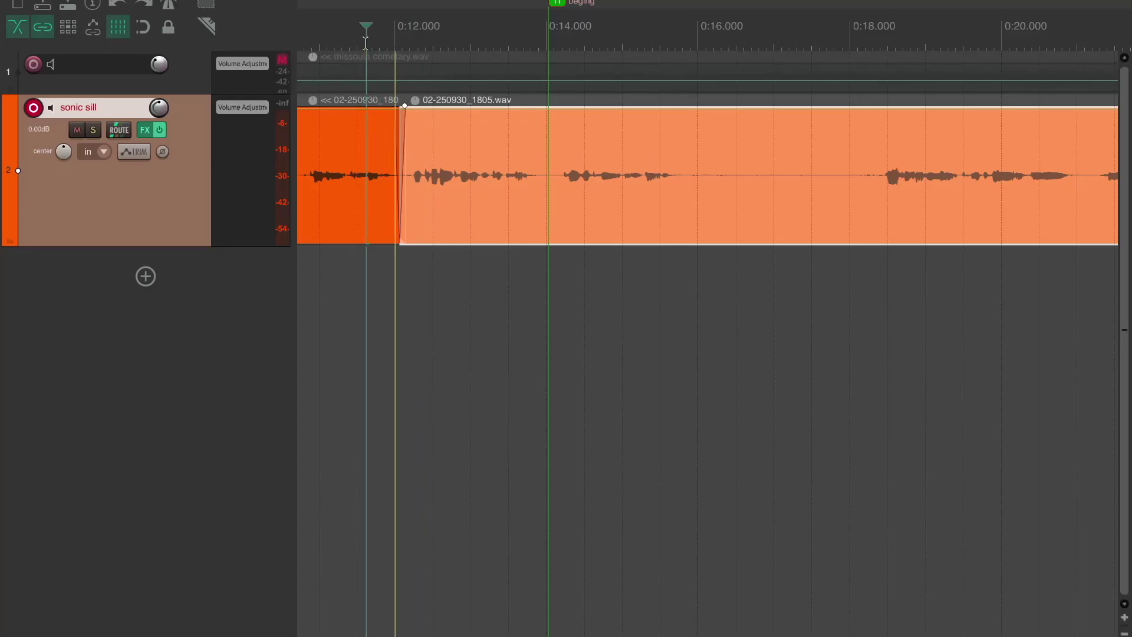
{"action": "key", "text": "space"}
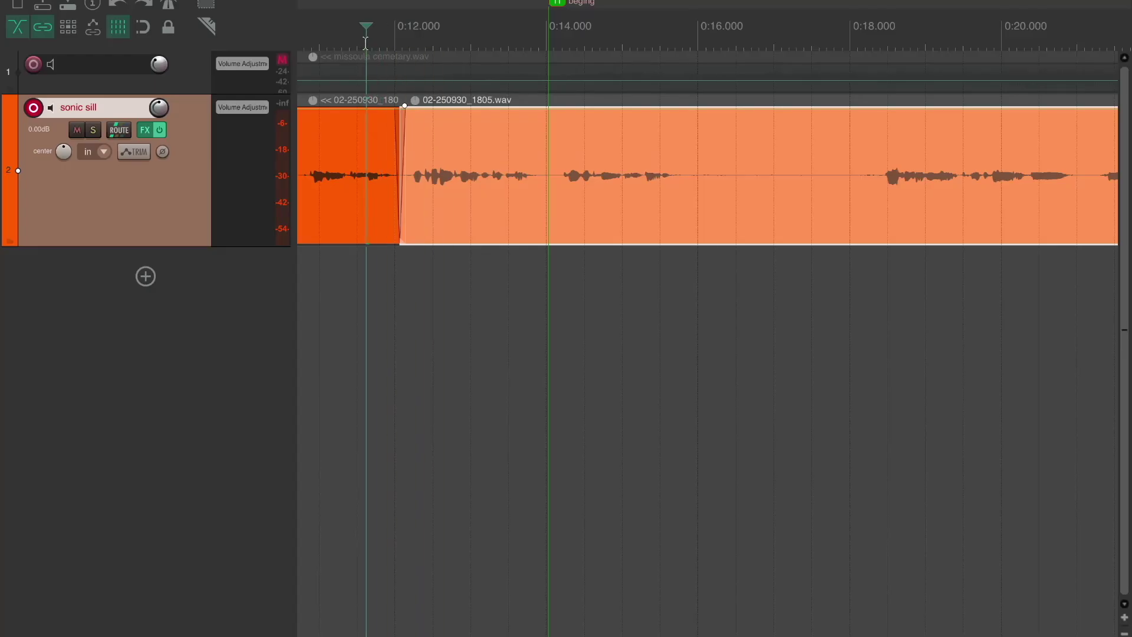
{"action": "left_click", "coordinate": [541, 144]}
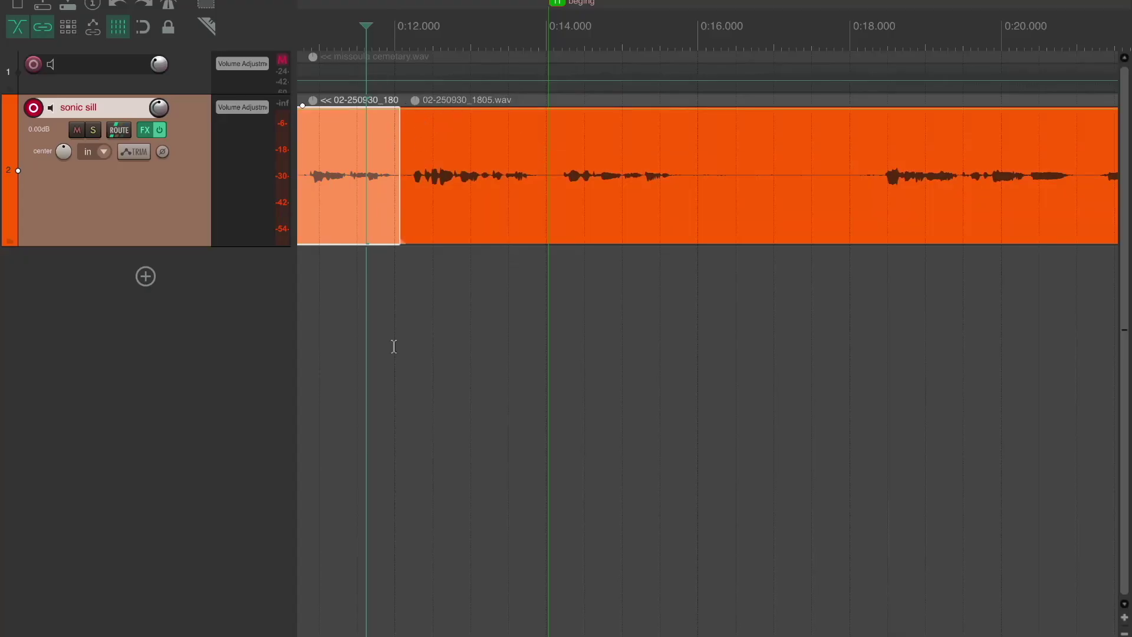
{"action": "left_click", "coordinate": [475, 297]}
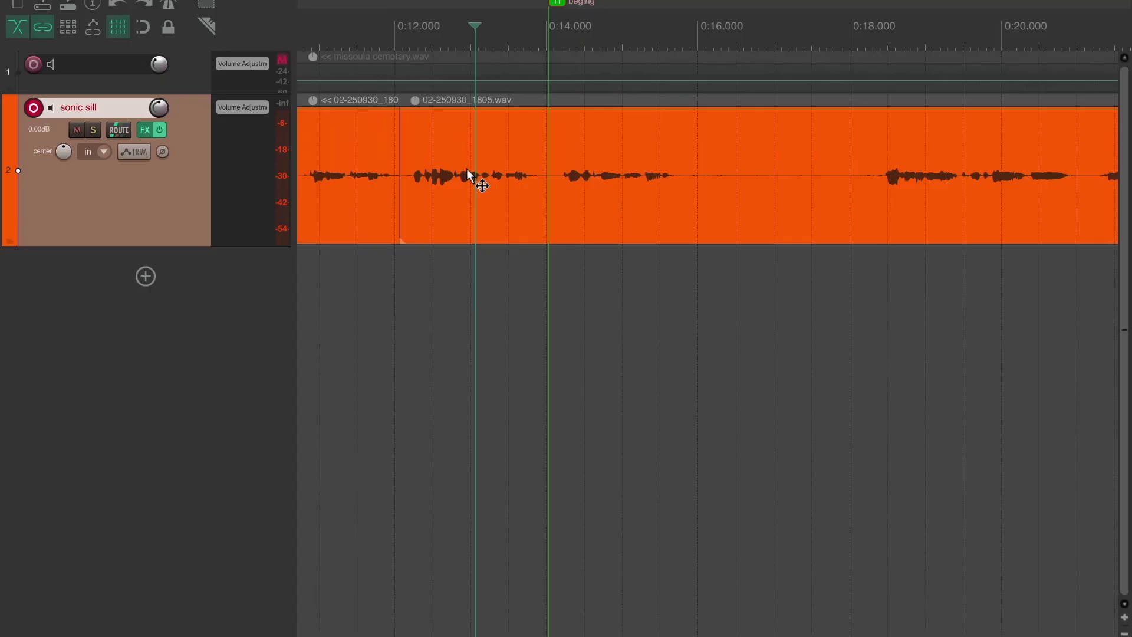
With auto-crossfade enabled, move the second clip slightly earlier to overlap the first at about 0:12, and examine the crossfade closely
{"action": "left_click_drag", "start_coordinate": [473, 176], "coordinate": [466, 177]}
{"action": "left_click", "coordinate": [23, 26]}
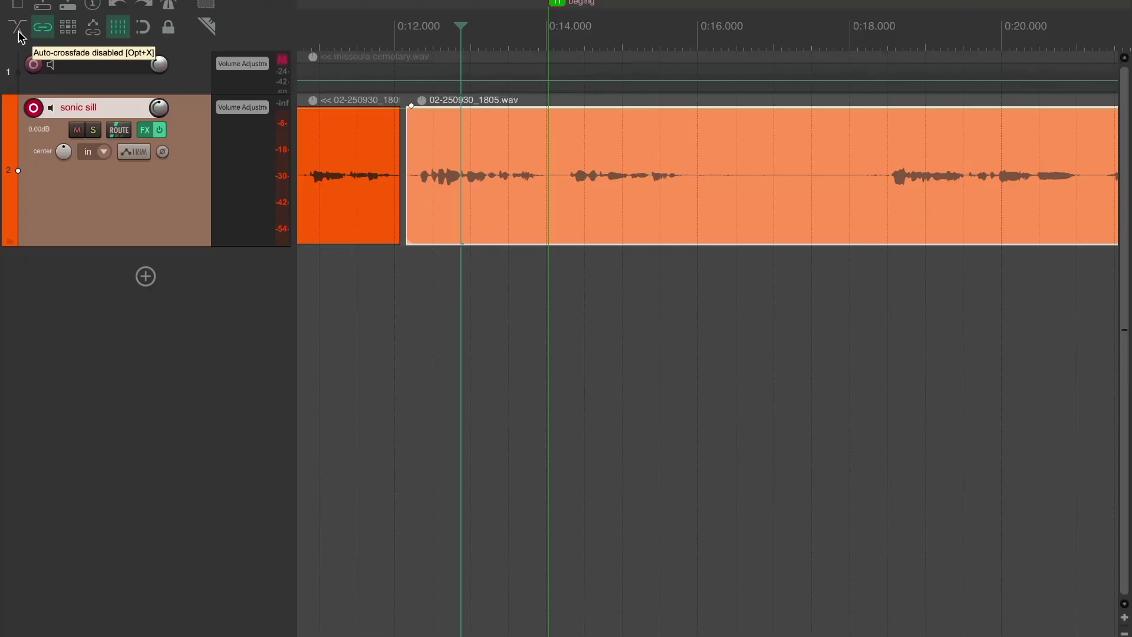
{"action": "left_click", "coordinate": [18, 30]}
{"action": "left_click_drag", "start_coordinate": [479, 164], "coordinate": [465, 164]}
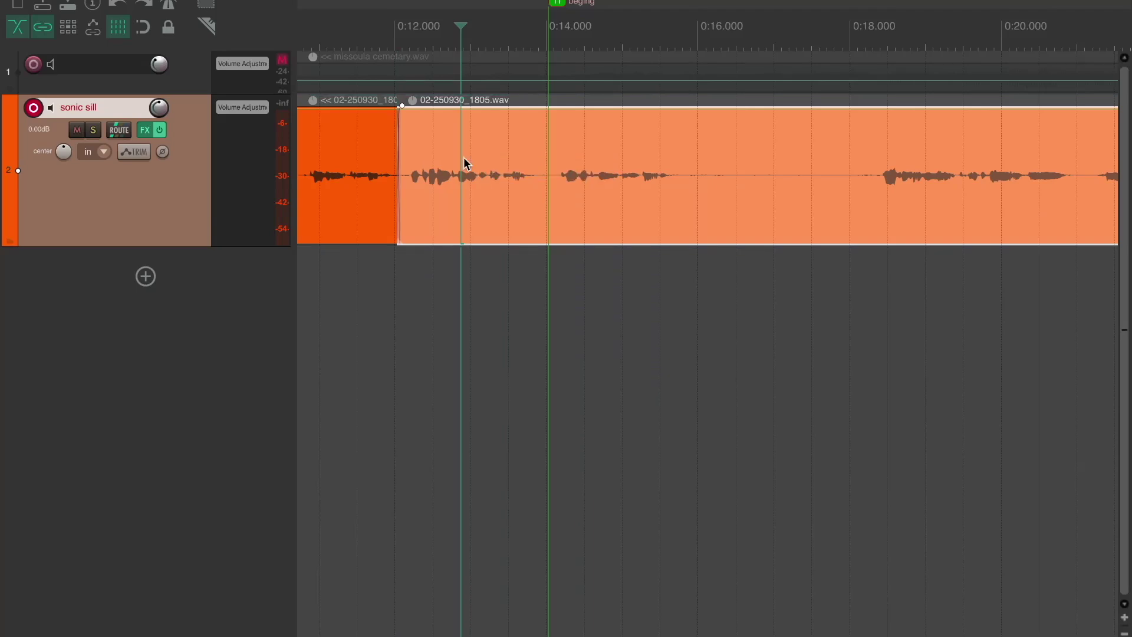
{"action": "scroll", "coordinate": [518, 515], "scroll_direction": "up", "scroll_amount": 4}
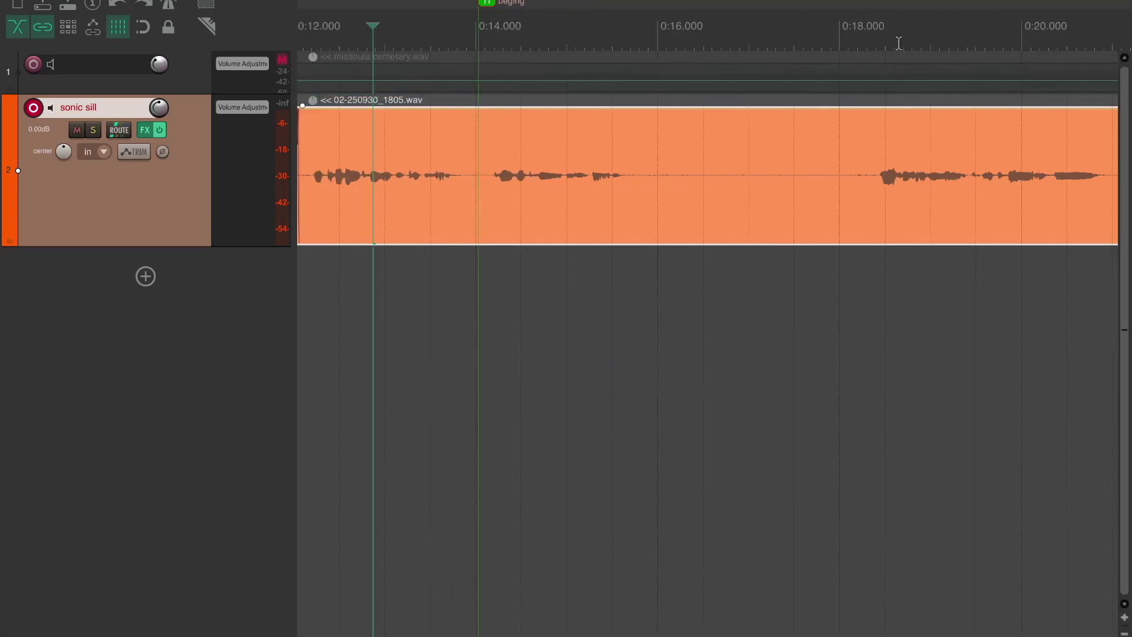
{"action": "scroll", "coordinate": [518, 515], "scroll_direction": "right", "scroll_amount": 2}
{"action": "scroll", "coordinate": [518, 514], "scroll_direction": "left", "scroll_amount": 8}
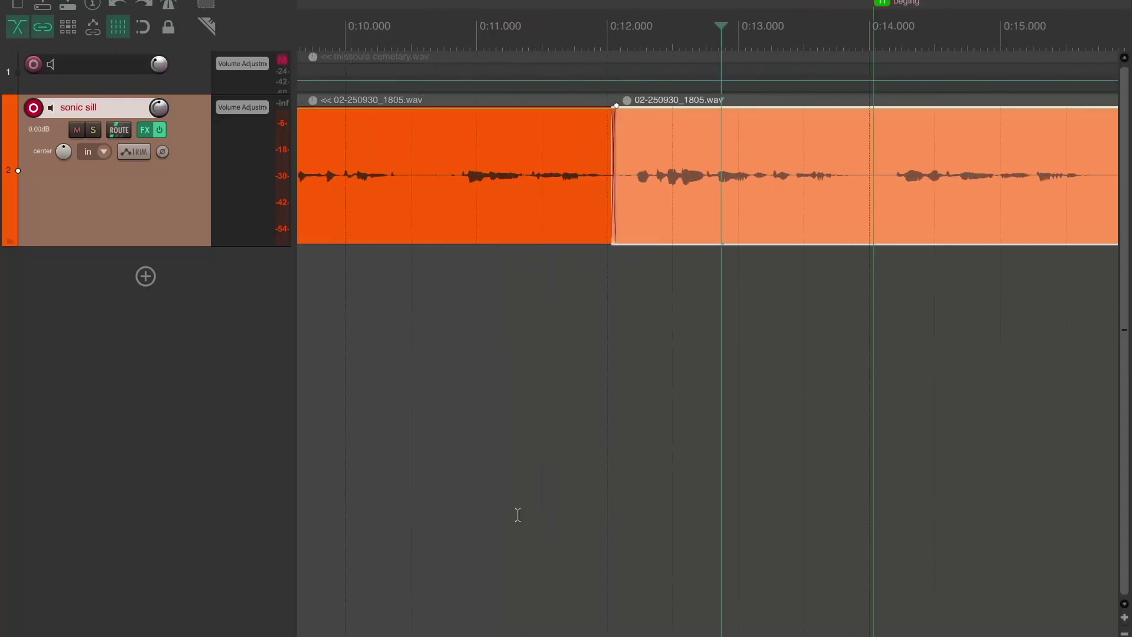
{"action": "scroll", "coordinate": [518, 515], "scroll_direction": "right", "scroll_amount": 3}
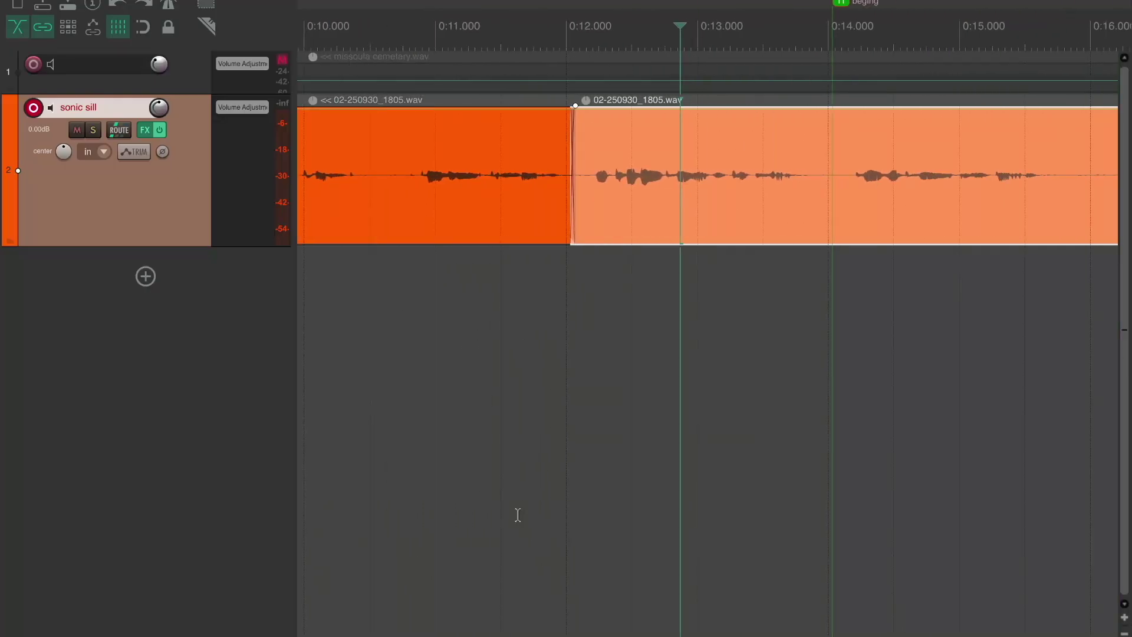
{"action": "scroll", "coordinate": [518, 515], "scroll_direction": "up", "scroll_amount": 6}
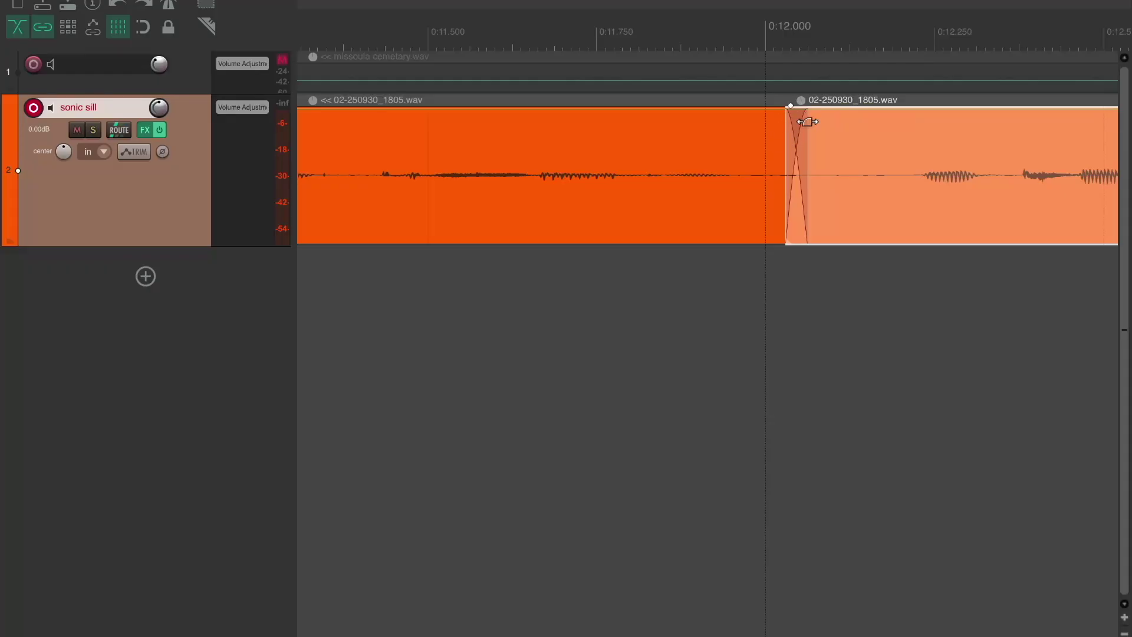
Shorten the crossfade just after 0:12 to about 0.026 s and play across it from about 0:11.5
{"action": "mouse_move", "coordinate": [808, 122]}
{"action": "left_mouse_down"}
{"action": "mouse_move", "coordinate": [818, 122]}
{"action": "mouse_move", "coordinate": [802, 121]}
{"action": "left_mouse_up"}
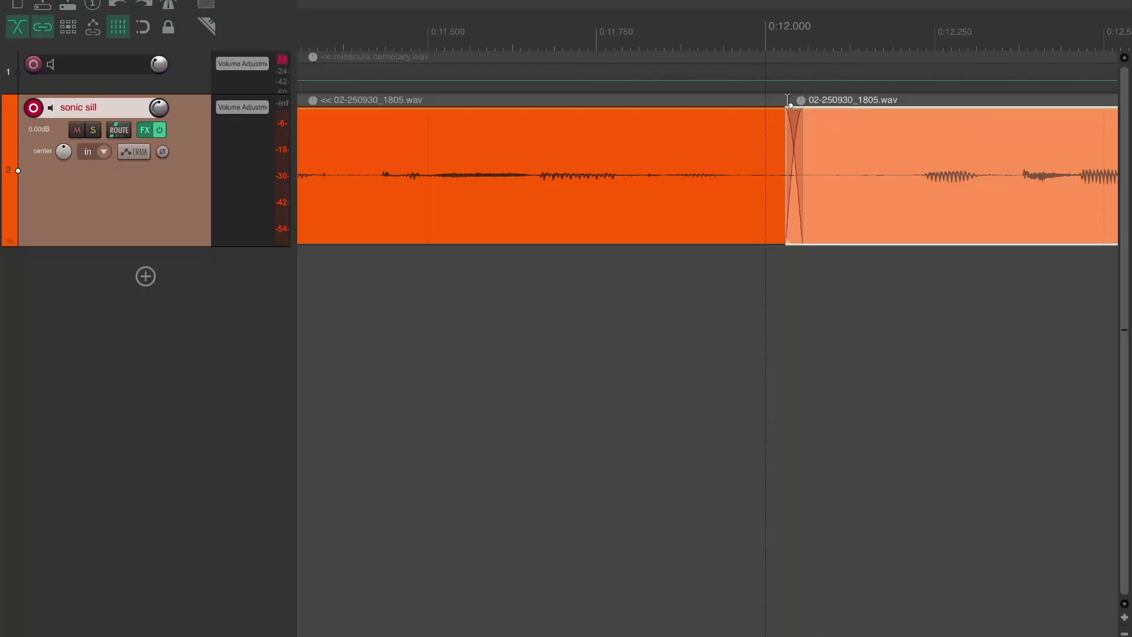
{"action": "left_click", "coordinate": [716, 43]}
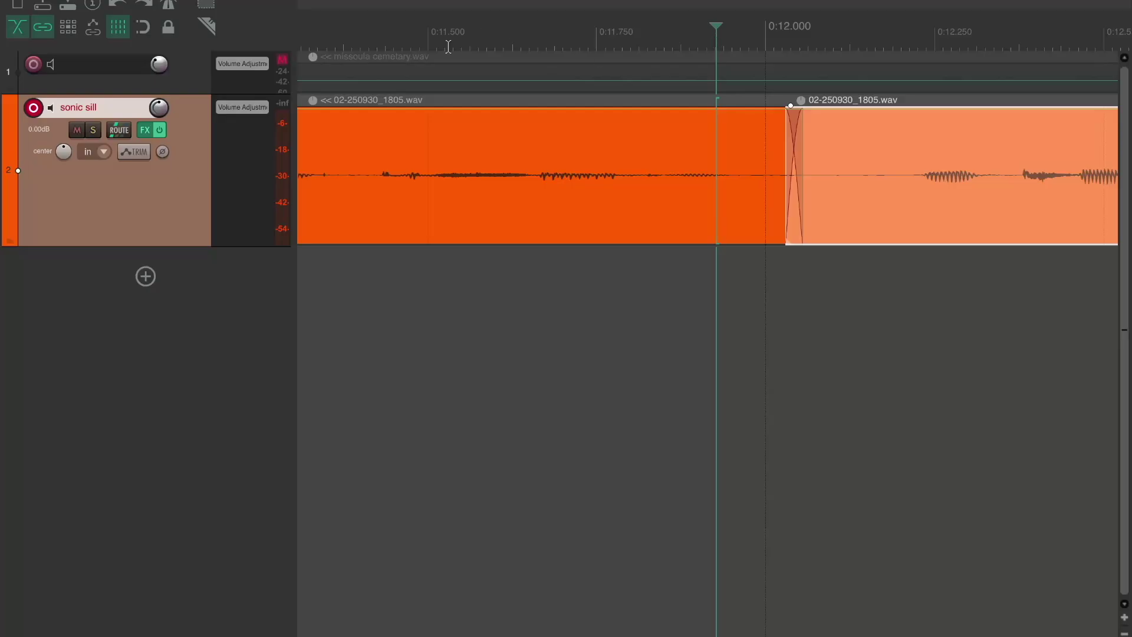
{"action": "left_click", "coordinate": [431, 41]}
{"action": "key", "text": "space"}
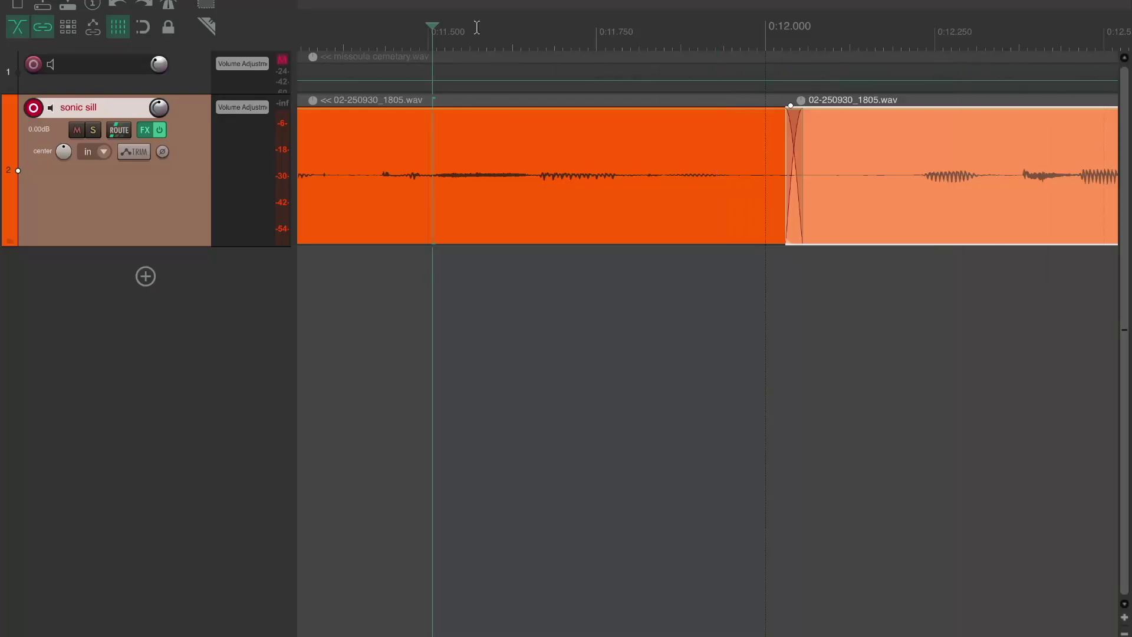
Try extending the crossfade's start back to 0:12.000, undo the extension, and replay the short crossfade
{"action": "left_click_drag", "start_coordinate": [785, 118], "coordinate": [765, 117]}
{"action": "left_click", "coordinate": [536, 33]}
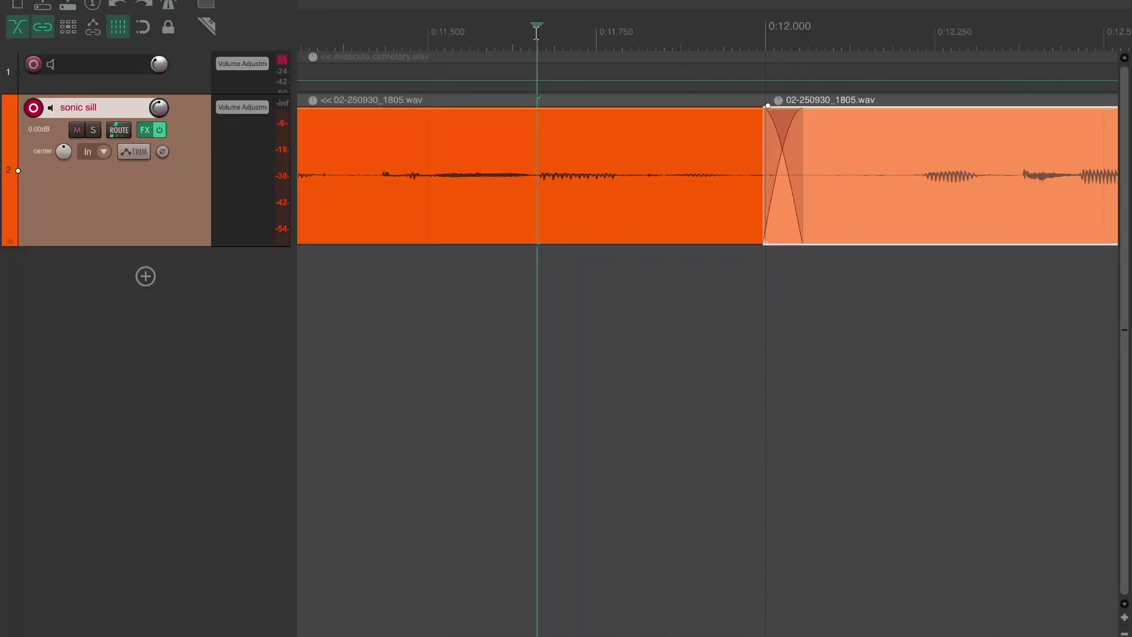
{"action": "key", "text": "ctrl+z"}
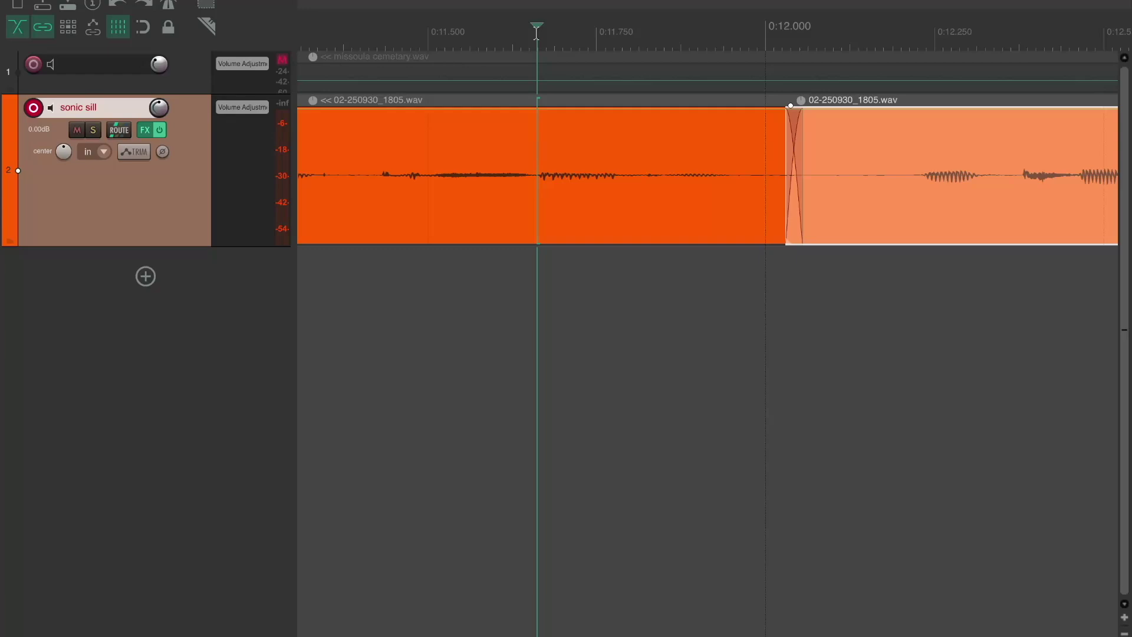
{"action": "key", "text": "space"}
{"action": "left_click", "coordinate": [488, 33]}
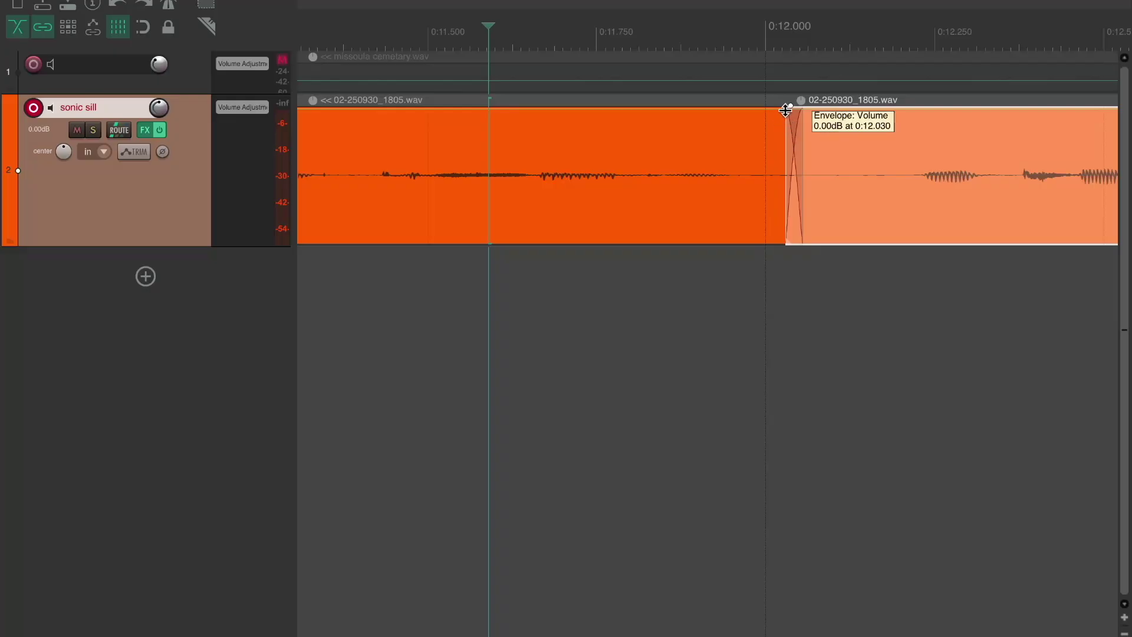
Lengthen the crossfade at the join to about 0.052 s and play through it into the following speech
{"action": "left_click_drag", "start_coordinate": [788, 118], "coordinate": [767, 125]}
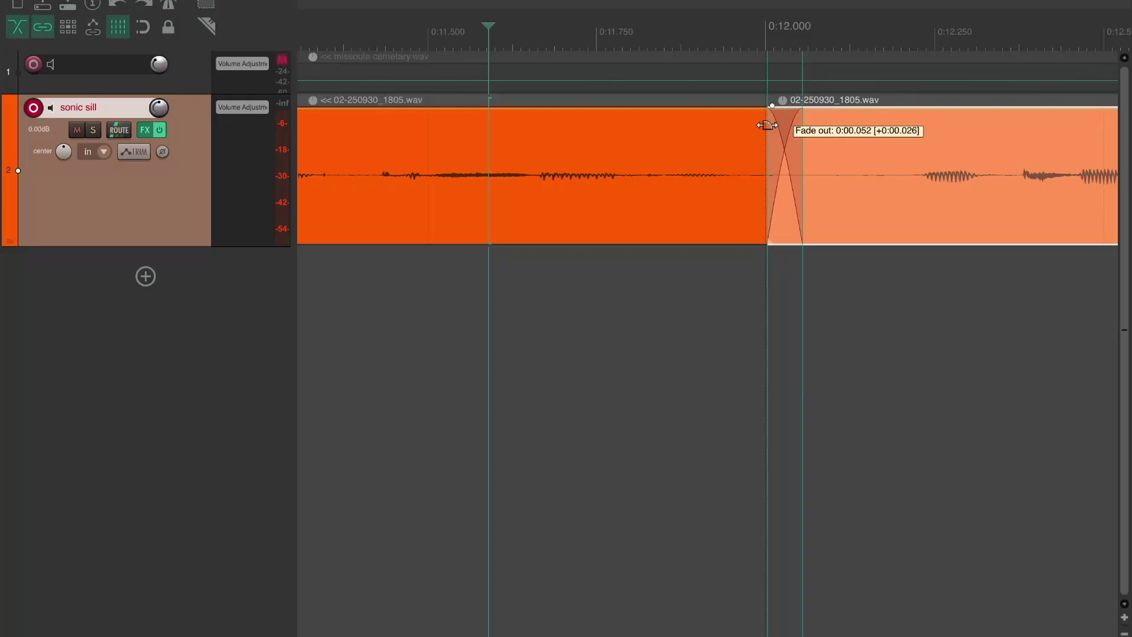
{"action": "left_click", "coordinate": [590, 65]}
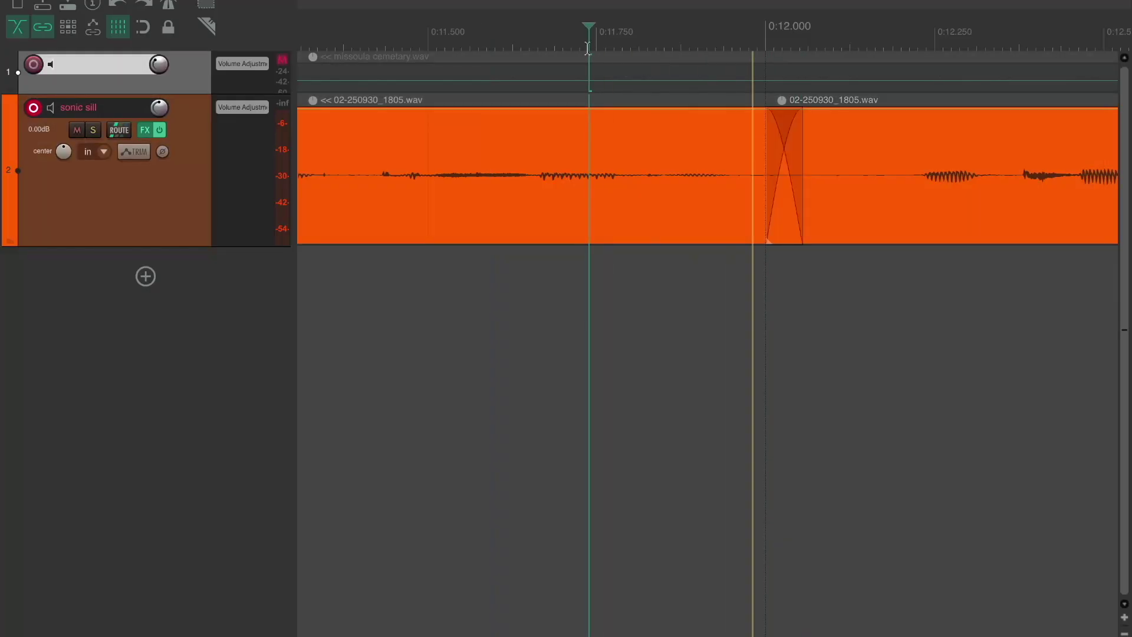
{"action": "left_click", "coordinate": [469, 49]}
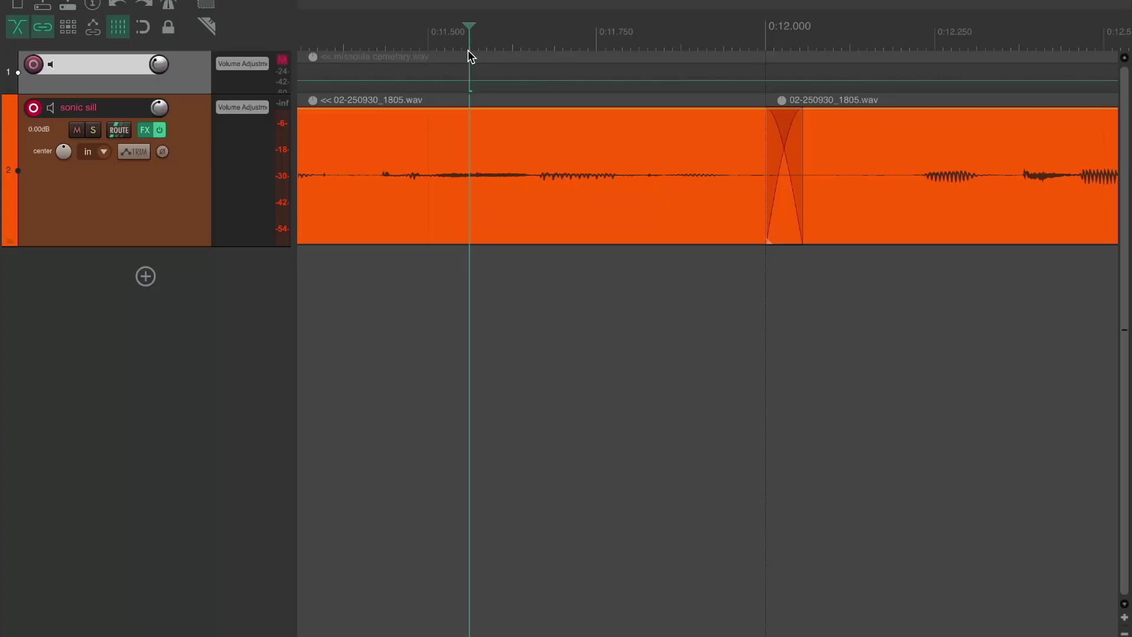
{"action": "scroll", "coordinate": [468, 51], "scroll_direction": "down", "scroll_amount": 6}
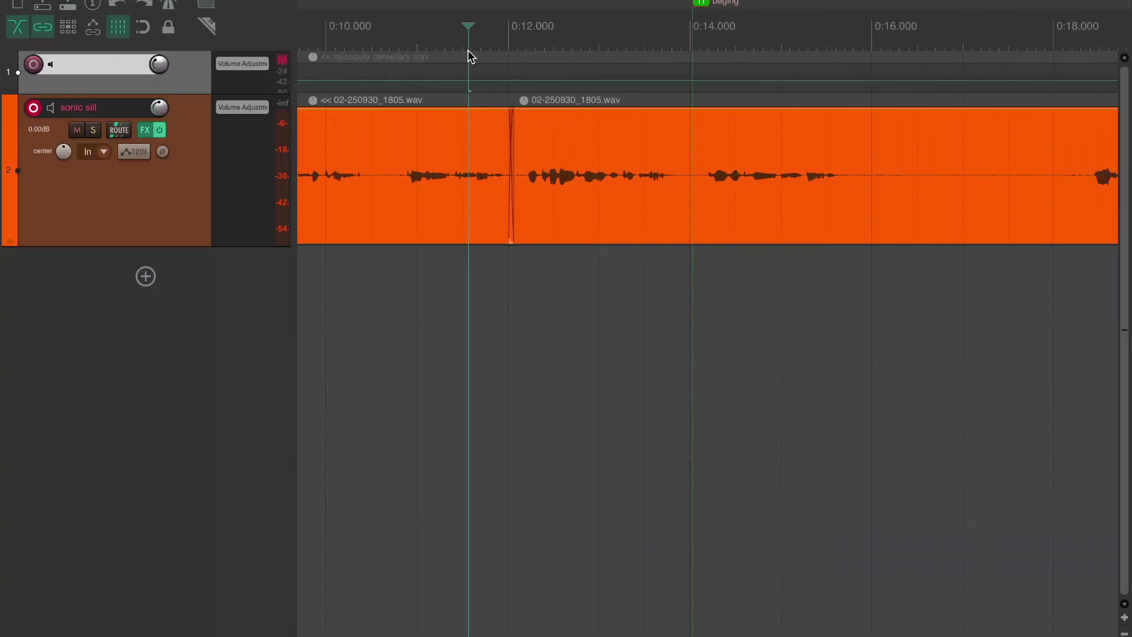
{"action": "key", "text": "space"}
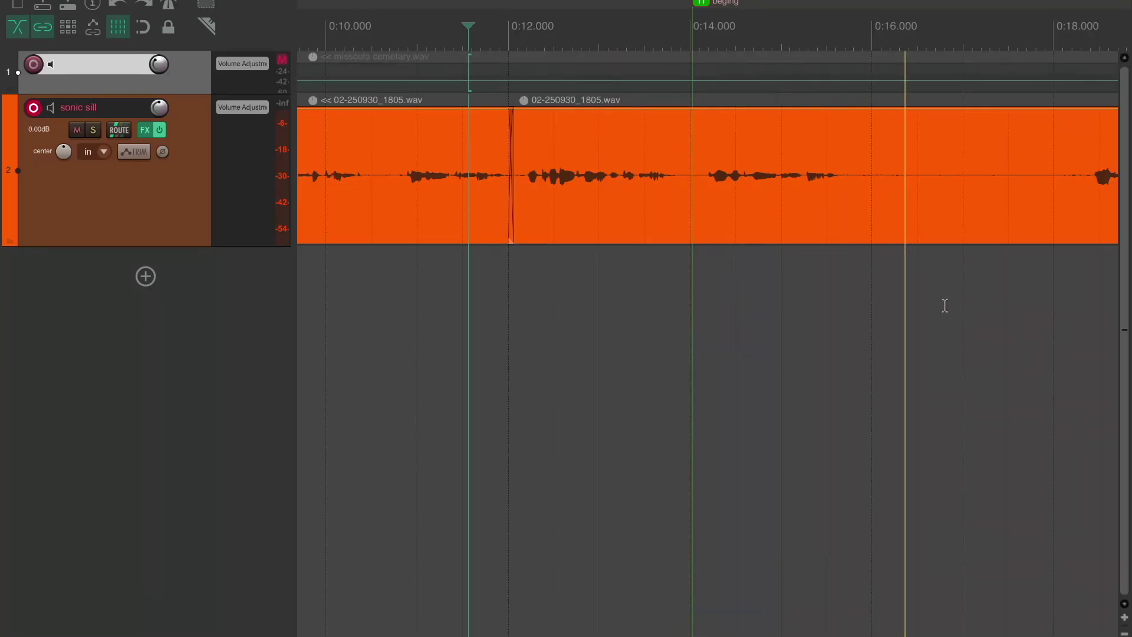
{"action": "key", "text": "space"}
Split the recording at both ends of the silent pause, at about 0:15.8 and 0:18.3
{"action": "scroll", "coordinate": [945, 305], "scroll_direction": "left", "scroll_amount": 5}
{"action": "scroll", "coordinate": [945, 305], "scroll_direction": "up", "scroll_amount": 1}
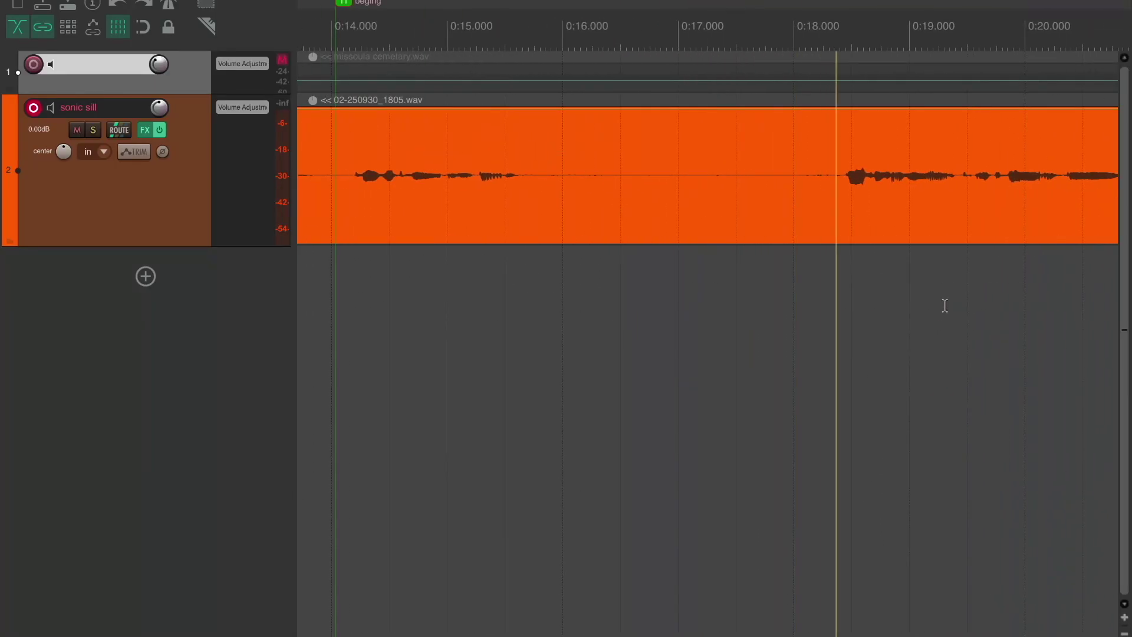
{"action": "key", "text": "space"}
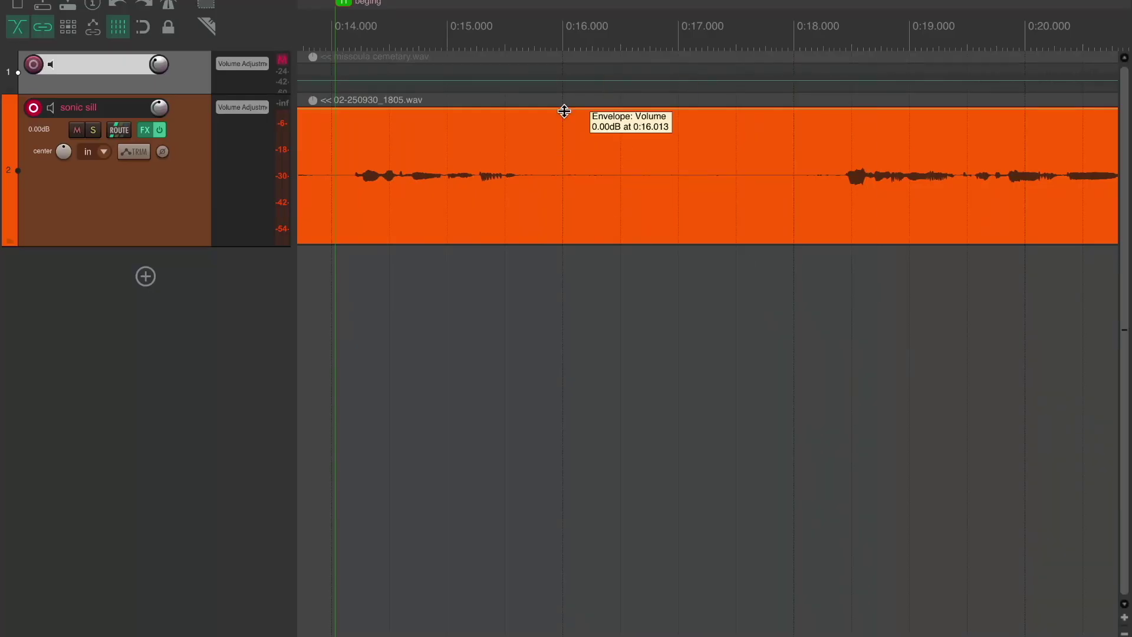
{"action": "left_click", "coordinate": [559, 50]}
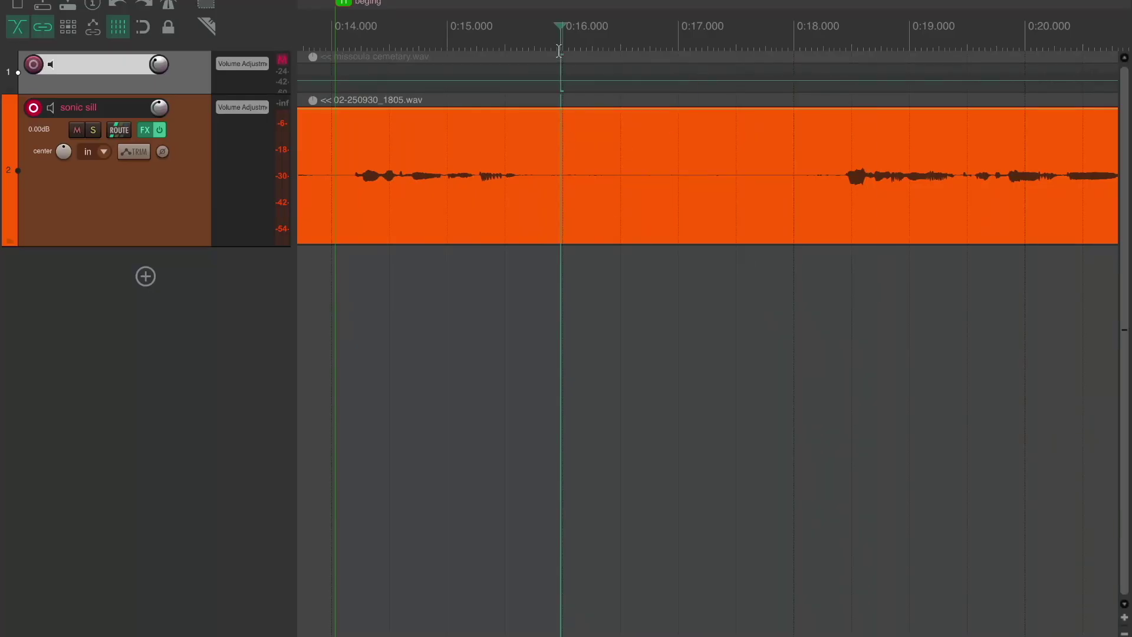
{"action": "left_click", "coordinate": [541, 37]}
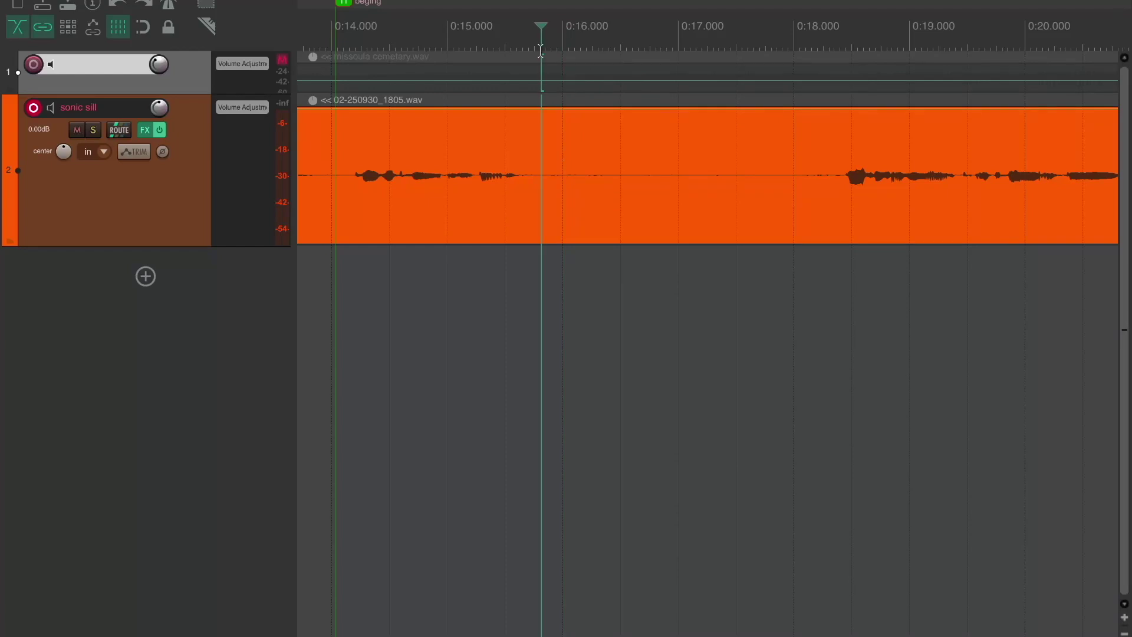
{"action": "key", "text": "s"}
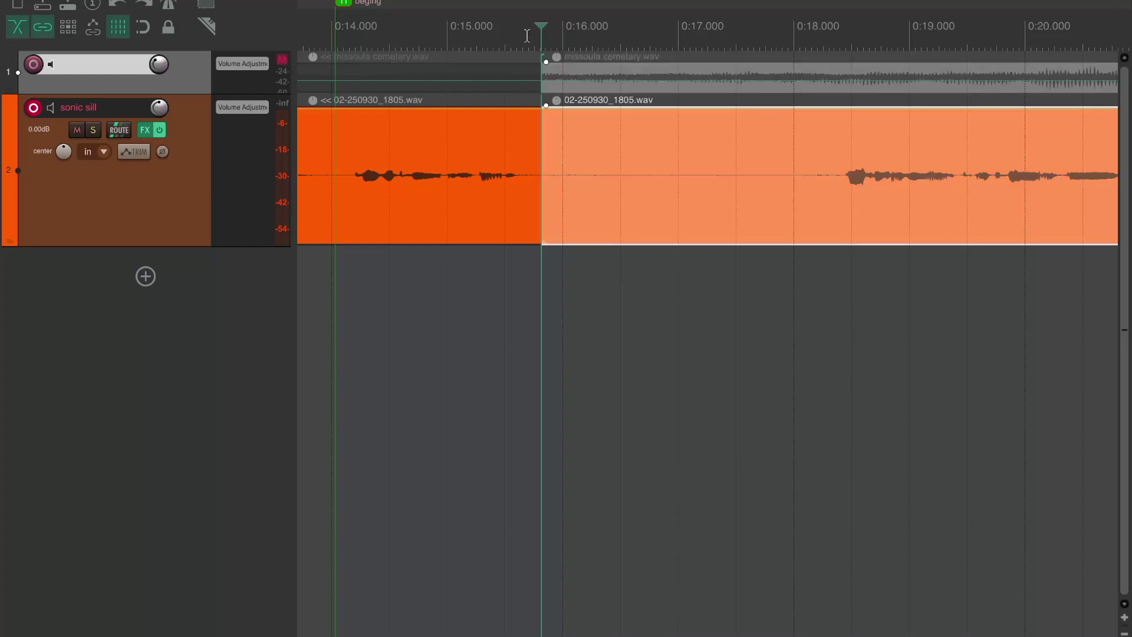
{"action": "left_click", "coordinate": [832, 47]}
{"action": "key", "text": "s"}
Enable per-track ripple editing, delete the silent section from the sonic sill track, and play across the new join
{"action": "left_click", "coordinate": [743, 151]}
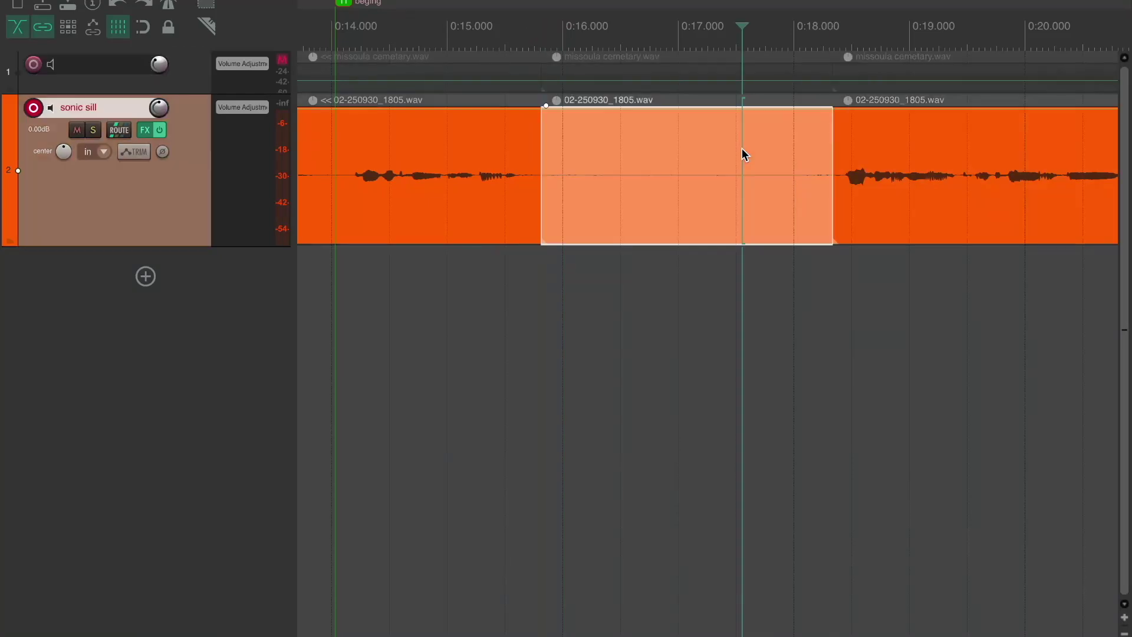
{"action": "left_click", "coordinate": [68, 34]}
{"action": "key", "text": "Delete"}
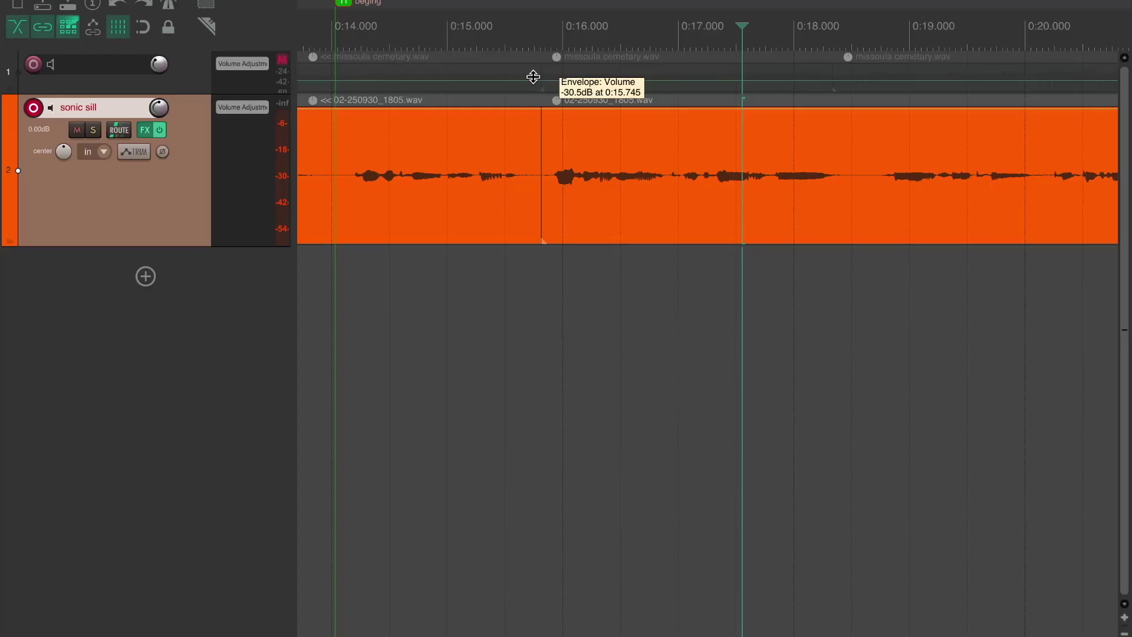
{"action": "left_click", "coordinate": [493, 46]}
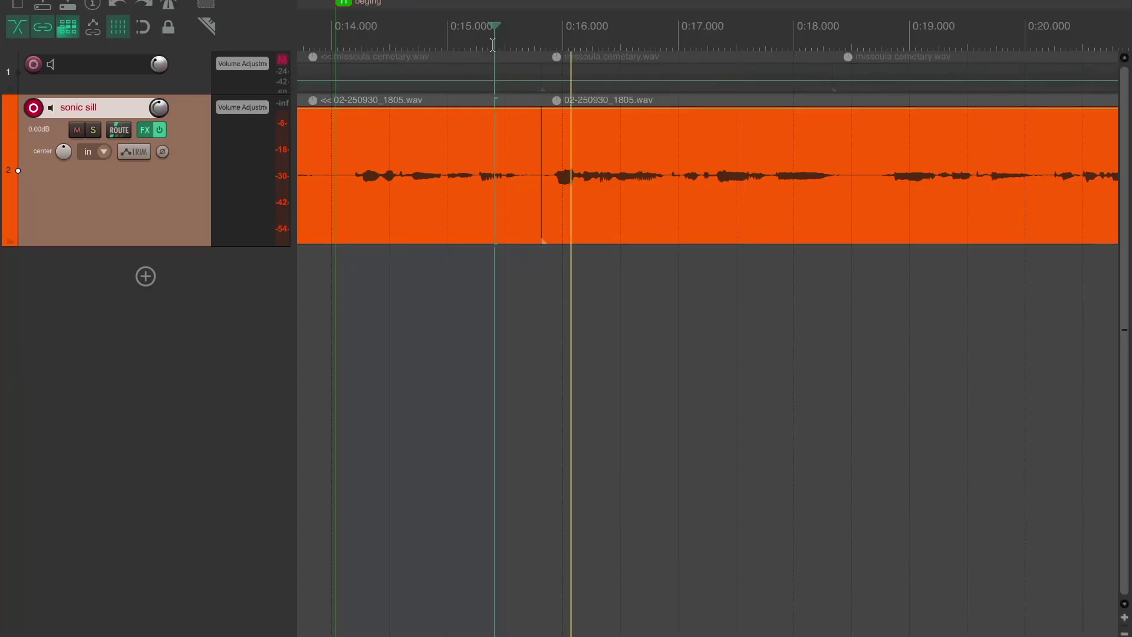
{"action": "key", "text": "space"}
Move the last clip slightly earlier to create a small crossfade at about 0:15.8, and turn off ripple editing
{"action": "mouse_move", "coordinate": [561, 144]}
{"action": "left_mouse_down"}
{"action": "mouse_move", "coordinate": [577, 147]}
{"action": "mouse_move", "coordinate": [565, 144]}
{"action": "left_mouse_up"}
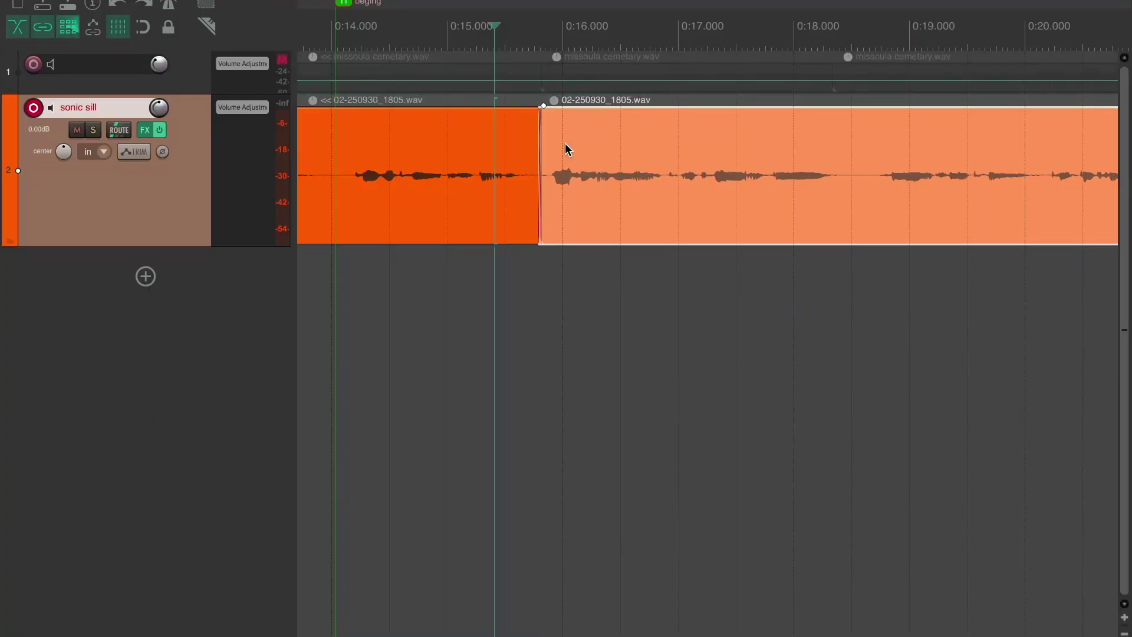
{"action": "left_click", "coordinate": [68, 27]}
{"action": "scroll", "coordinate": [784, 439], "scroll_direction": "up", "scroll_amount": 3}
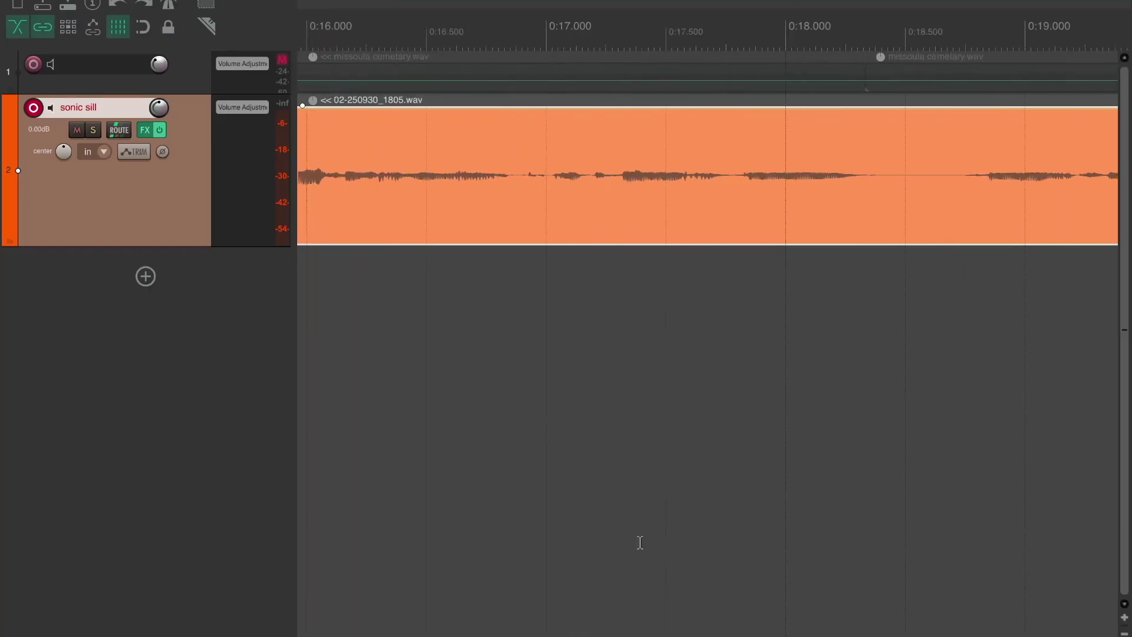
{"action": "scroll", "coordinate": [640, 543], "scroll_direction": "left", "scroll_amount": 2}
{"action": "scroll", "coordinate": [631, 534], "scroll_direction": "up", "scroll_amount": 9}
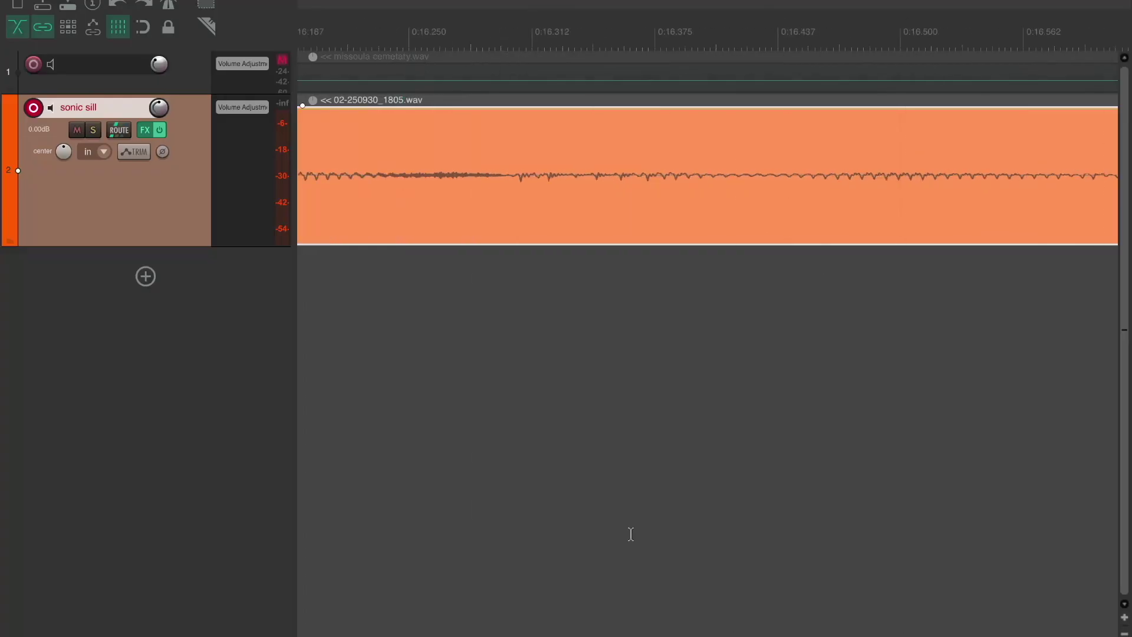
{"action": "scroll", "coordinate": [630, 534], "scroll_direction": "down", "scroll_amount": 7}
{"action": "scroll", "coordinate": [630, 533], "scroll_direction": "right", "scroll_amount": 3}
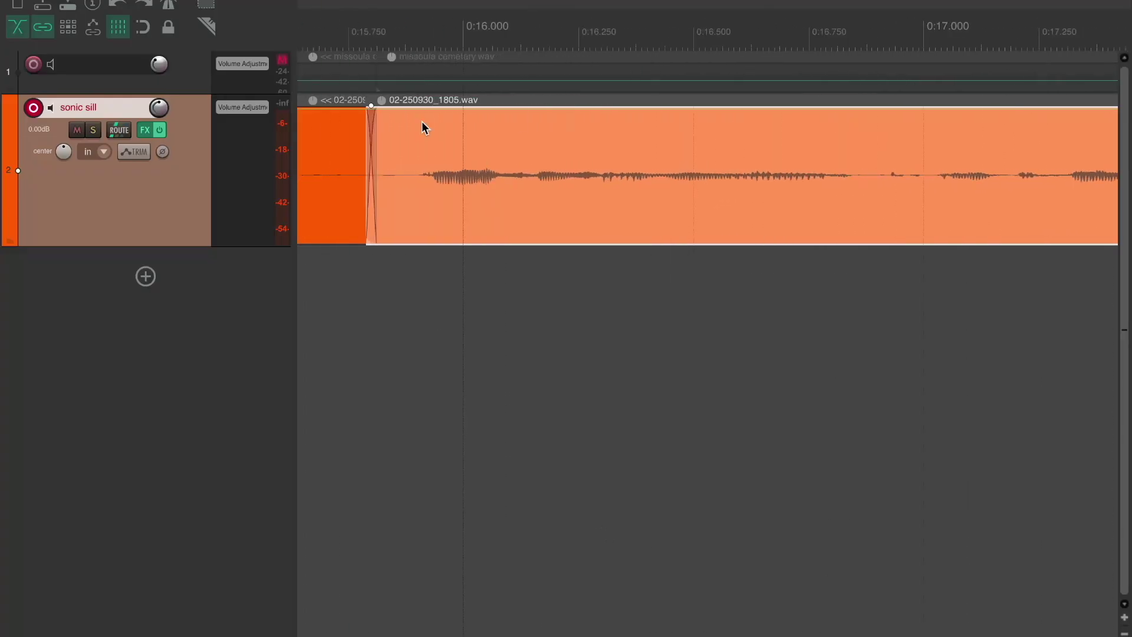
Play on from just before the crossfade at about 0:15.8, and look over the whole edited recording
{"action": "left_click", "coordinate": [319, 45]}
{"action": "key", "text": "space"}
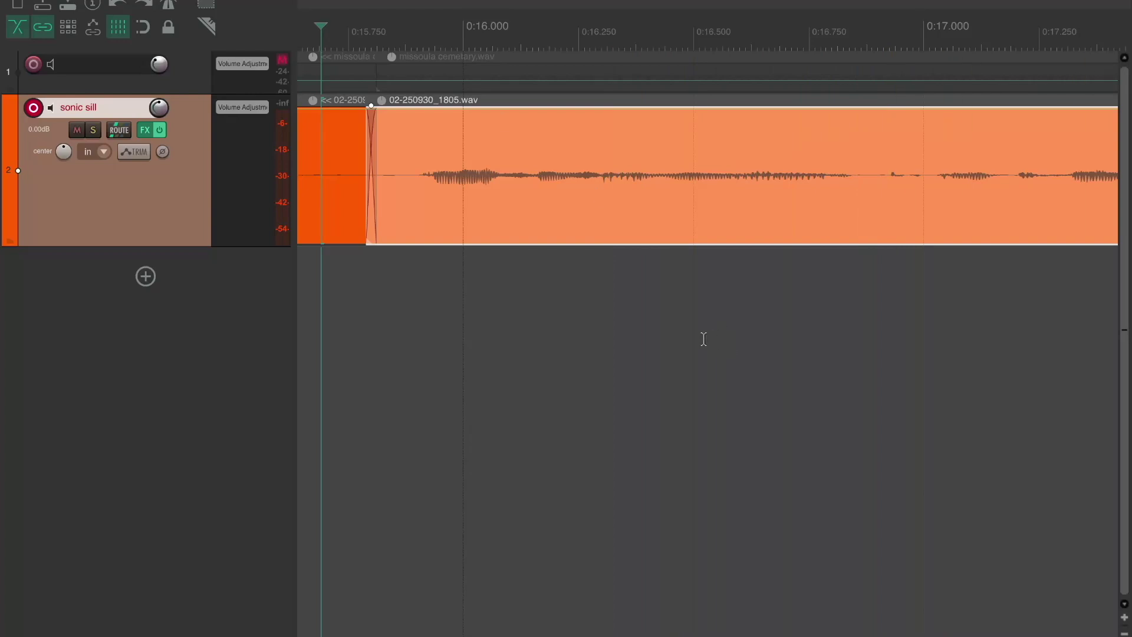
{"action": "scroll", "coordinate": [858, 426], "scroll_direction": "down", "scroll_amount": 10}
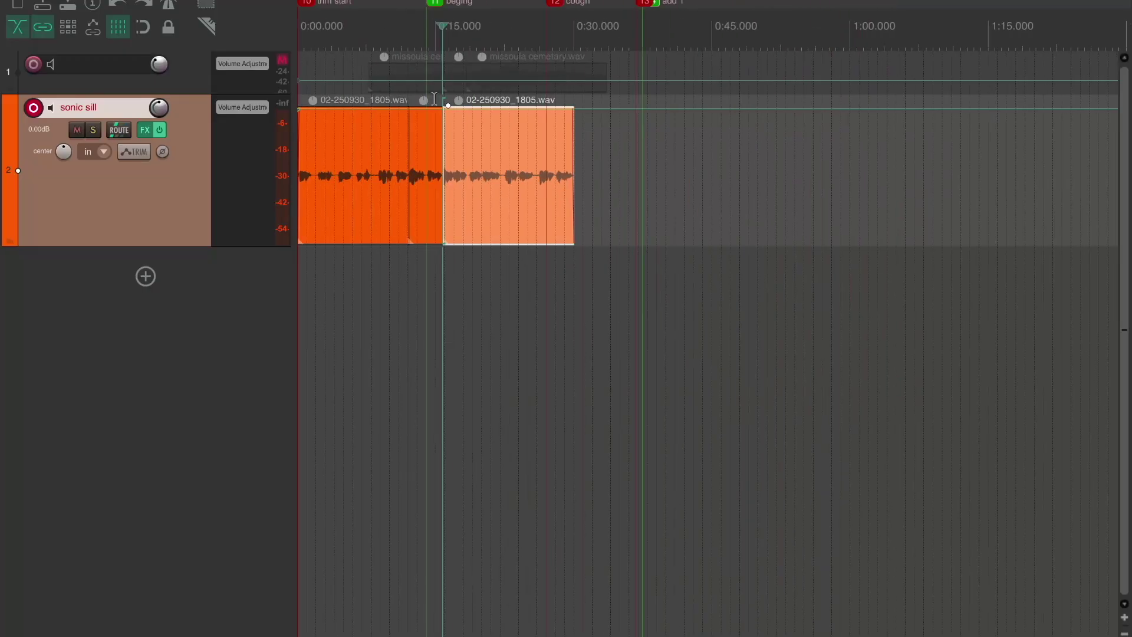
{"action": "key", "text": "space"}
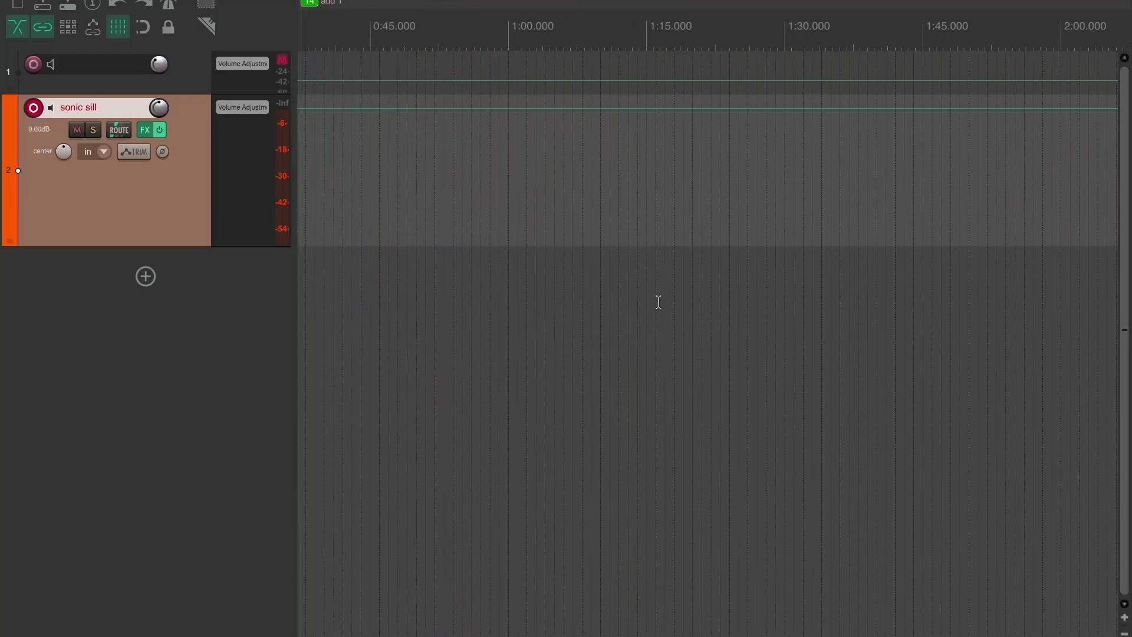
{"action": "key", "text": "space"}
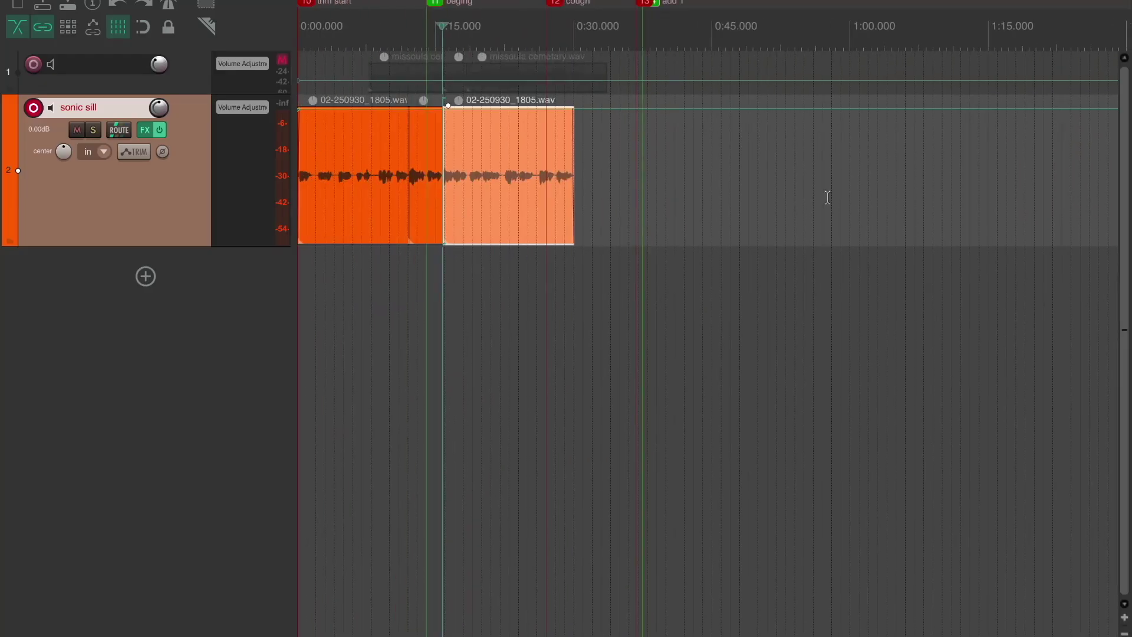
{"action": "scroll", "coordinate": [828, 198], "scroll_direction": "up", "scroll_amount": 5}
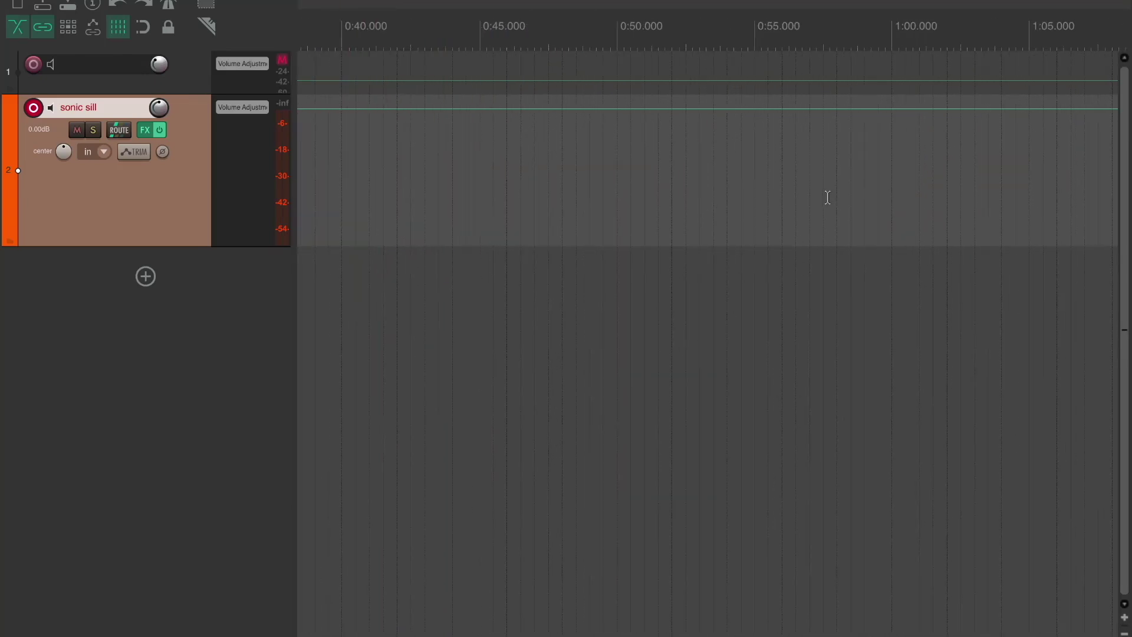
{"action": "scroll", "coordinate": [593, 321], "scroll_direction": "left", "scroll_amount": 5}
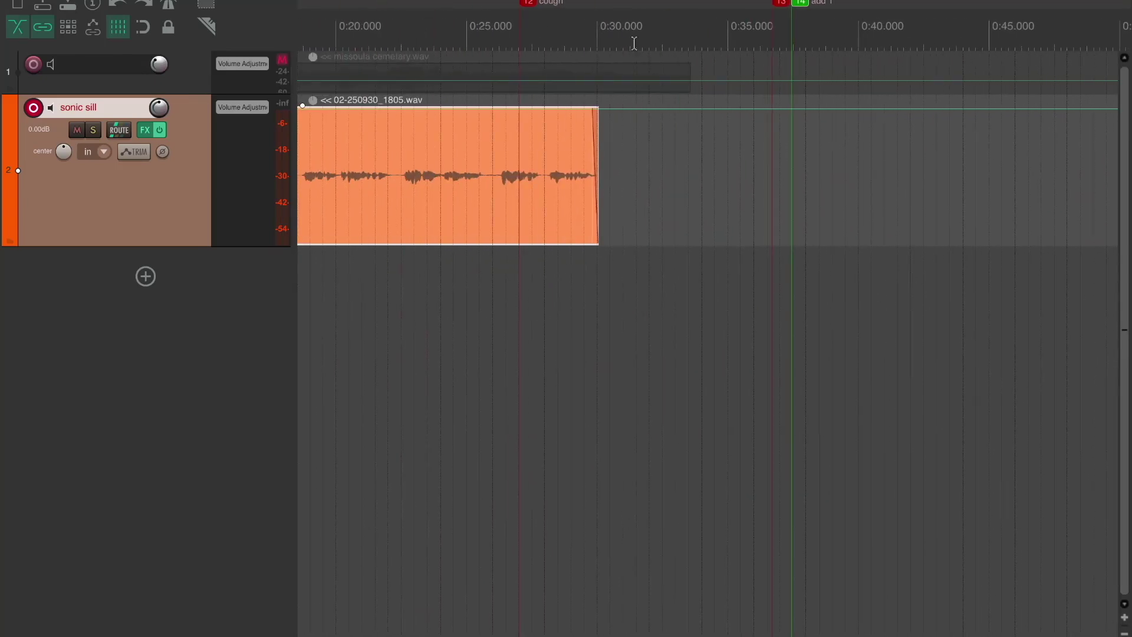
{"action": "left_click", "coordinate": [627, 448]}
{"action": "scroll", "coordinate": [316, 318], "scroll_direction": "left", "scroll_amount": 5}
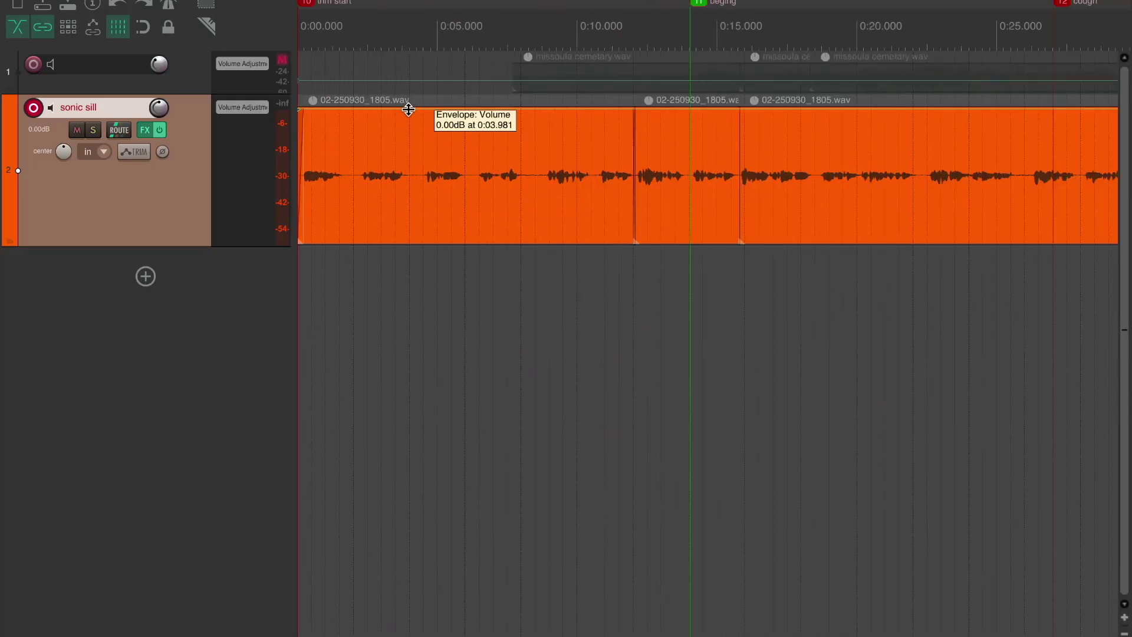
Try moving the first clip slightly later to overlap the second one more, and undo the move
{"action": "left_click_drag", "start_coordinate": [406, 135], "coordinate": [430, 136]}
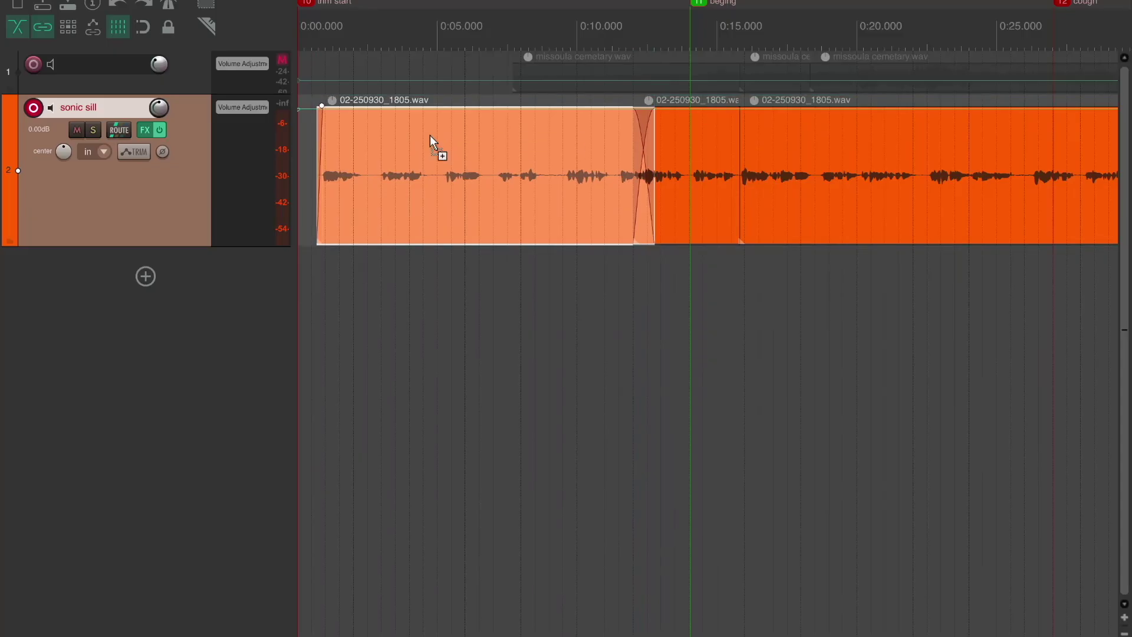
{"action": "key", "text": "ctrl+z"}
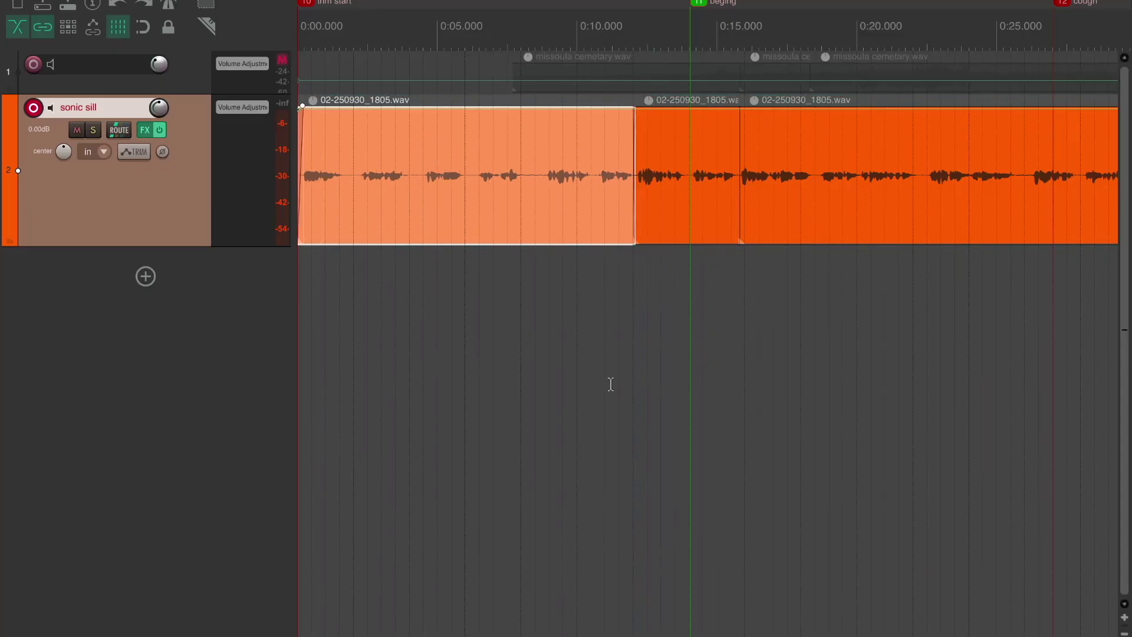
{"action": "left_click", "coordinate": [613, 384]}
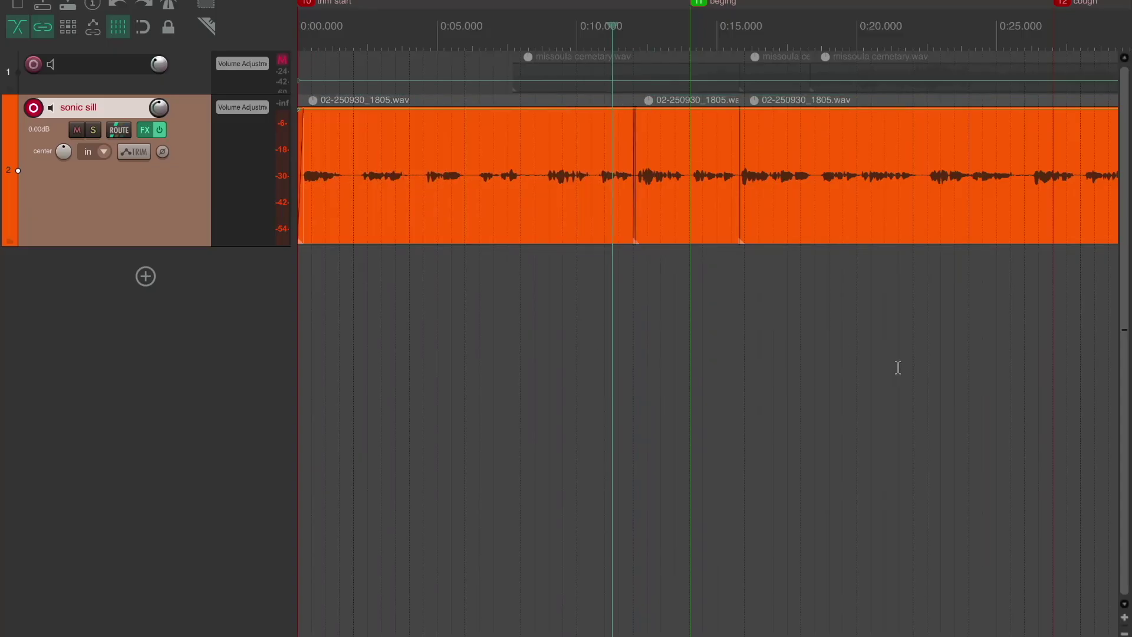
{"action": "scroll", "coordinate": [898, 367], "scroll_direction": "up", "scroll_amount": 2}
{"action": "scroll", "coordinate": [899, 368], "scroll_direction": "down", "scroll_amount": 15}
{"action": "scroll", "coordinate": [898, 368], "scroll_direction": "up", "scroll_amount": 15}
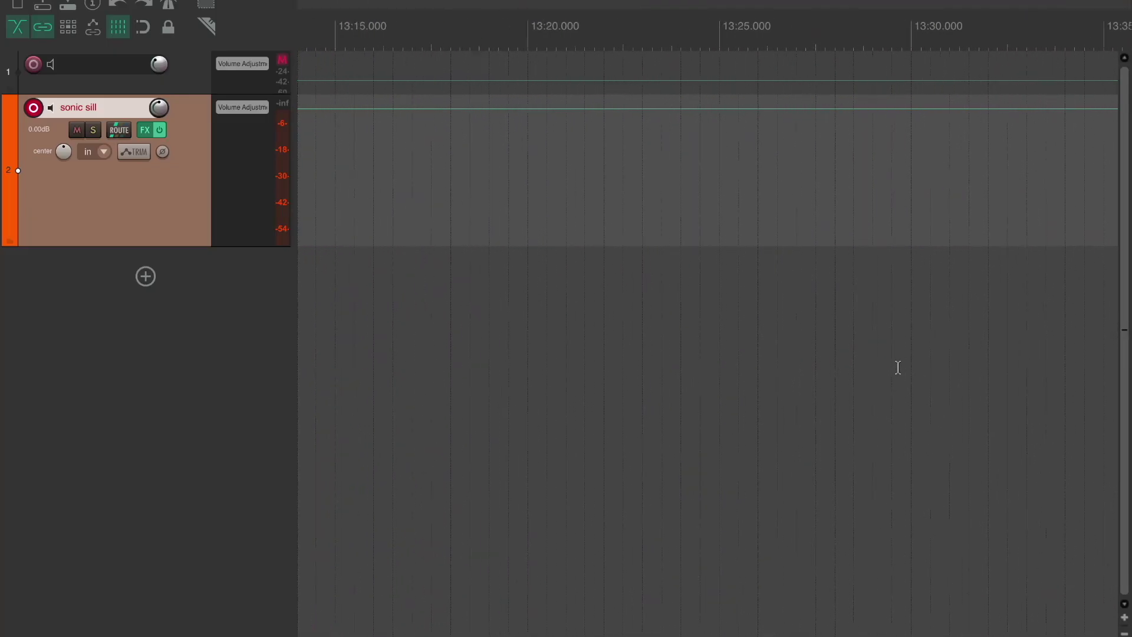
{"action": "scroll", "coordinate": [898, 368], "scroll_direction": "up", "scroll_amount": 2}
{"action": "scroll", "coordinate": [341, 360], "scroll_direction": "left", "scroll_amount": 10}
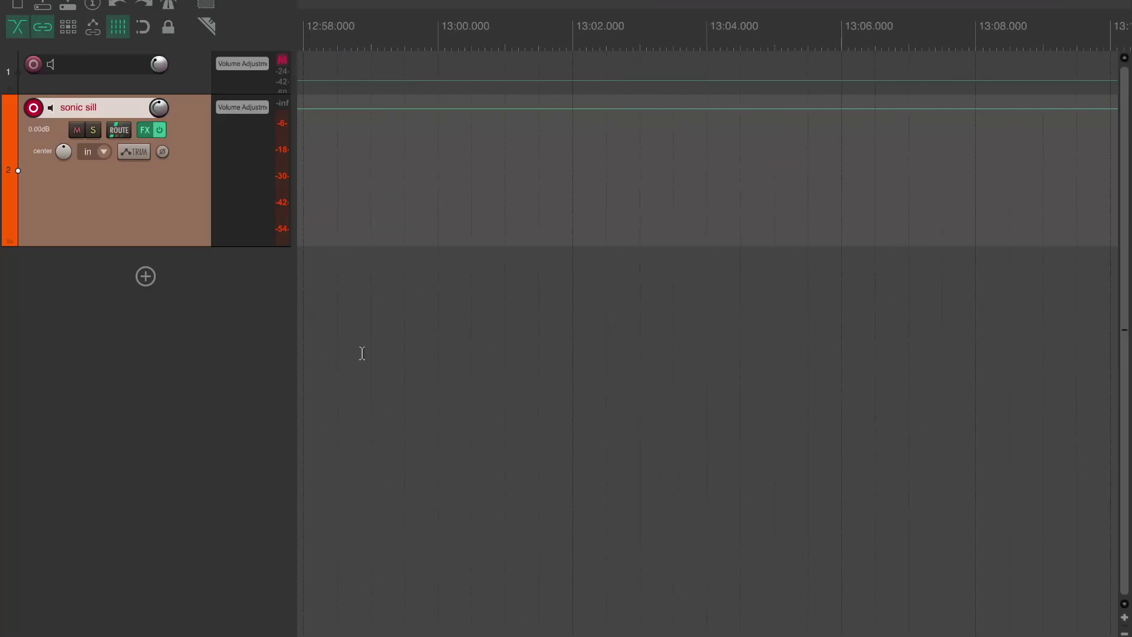
Select all three clips on the sonic sill track and normalize them to a -6 dB peak using Normalize to loudest item
{"action": "scroll", "coordinate": [352, 354], "scroll_direction": "left", "scroll_amount": 10}
{"action": "key", "text": "Home"}
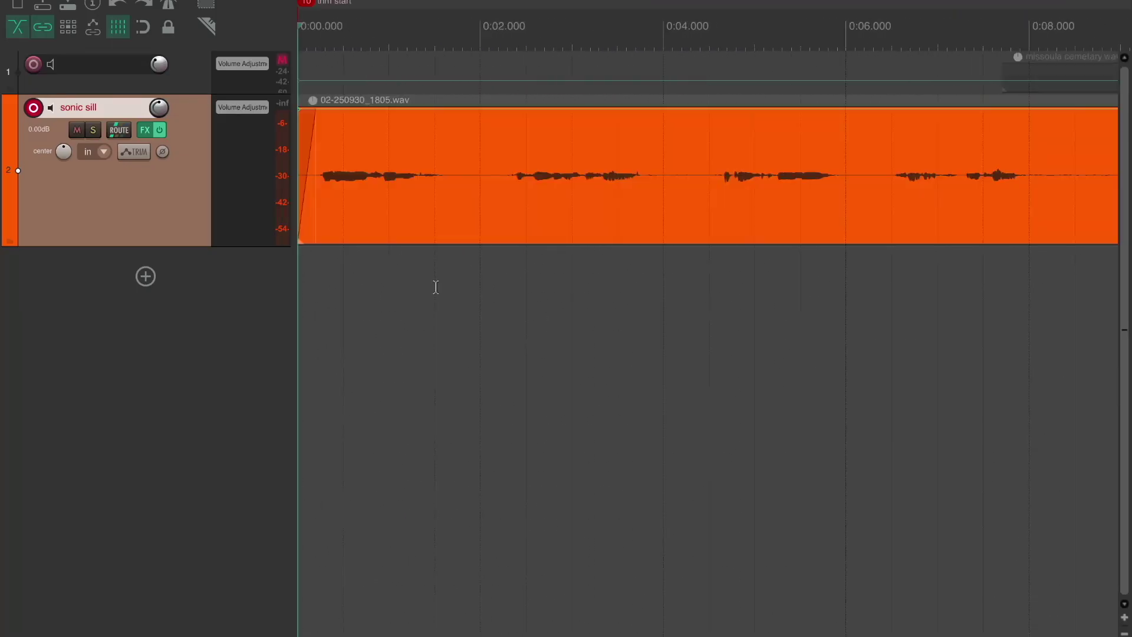
{"action": "scroll", "coordinate": [522, 264], "scroll_direction": "down", "scroll_amount": 8}
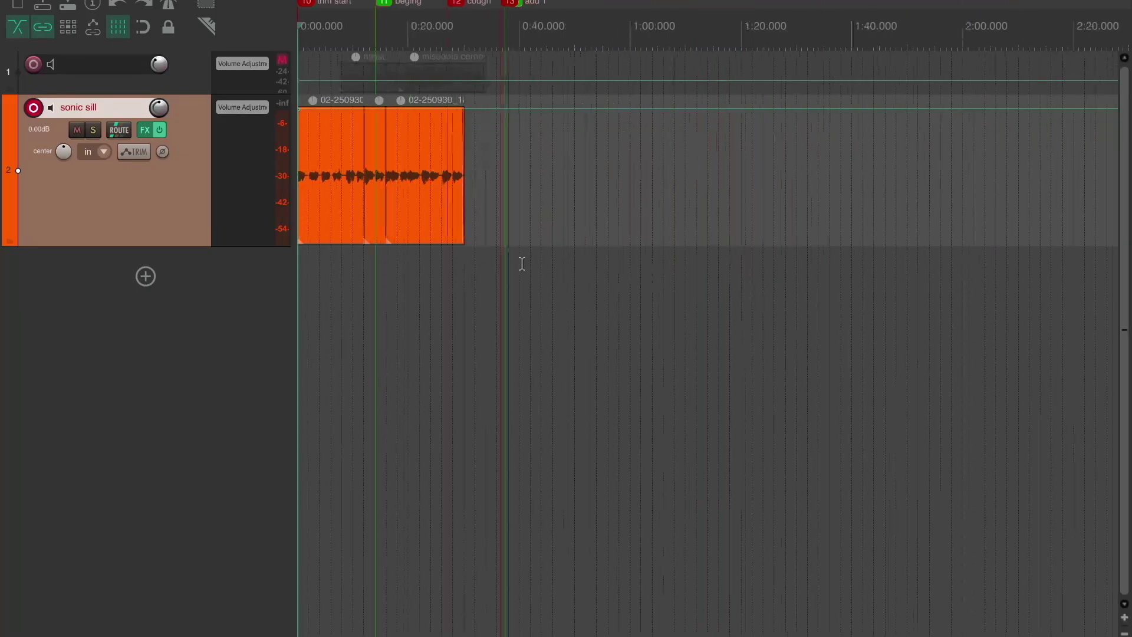
{"action": "left_click", "coordinate": [406, 173]}
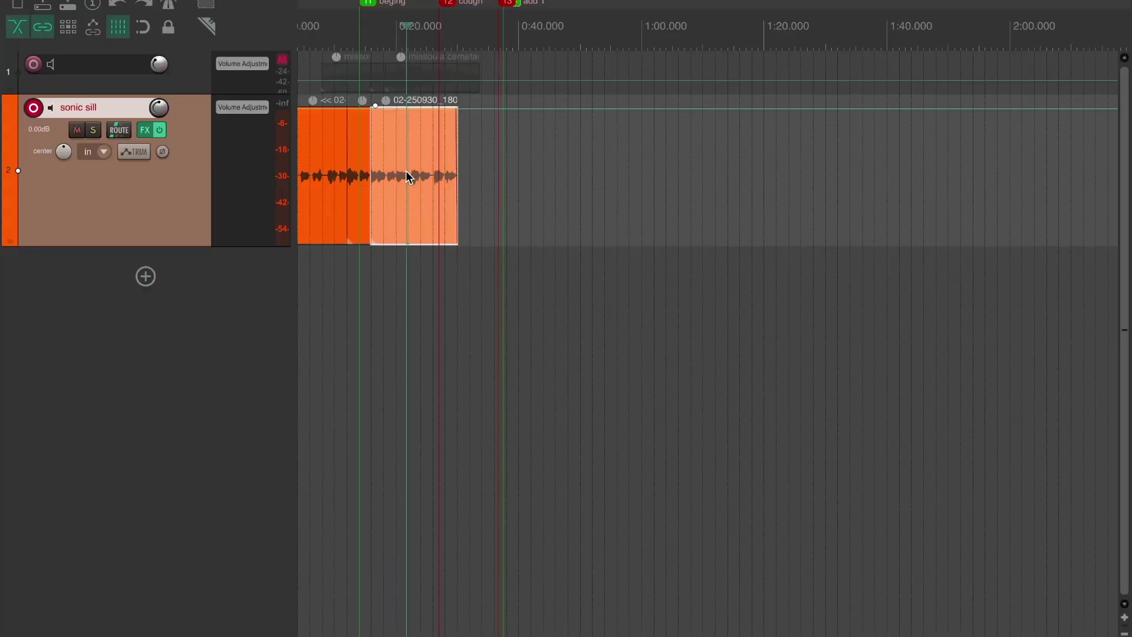
{"action": "left_click", "coordinate": [356, 147], "text": "ctrl"}
{"action": "left_click", "coordinate": [324, 147], "text": "ctrl"}
{"action": "scroll", "coordinate": [334, 260], "scroll_direction": "down", "scroll_amount": 1}
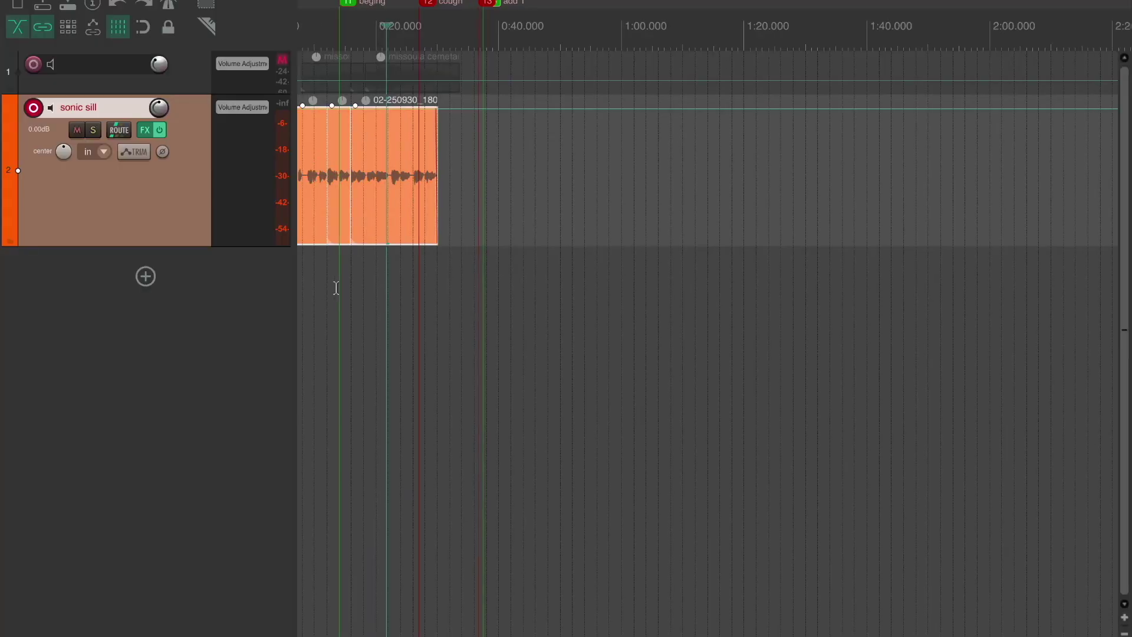
{"action": "scroll", "coordinate": [336, 283], "scroll_direction": "up", "scroll_amount": 2}
{"action": "left_click", "coordinate": [260, 1]}
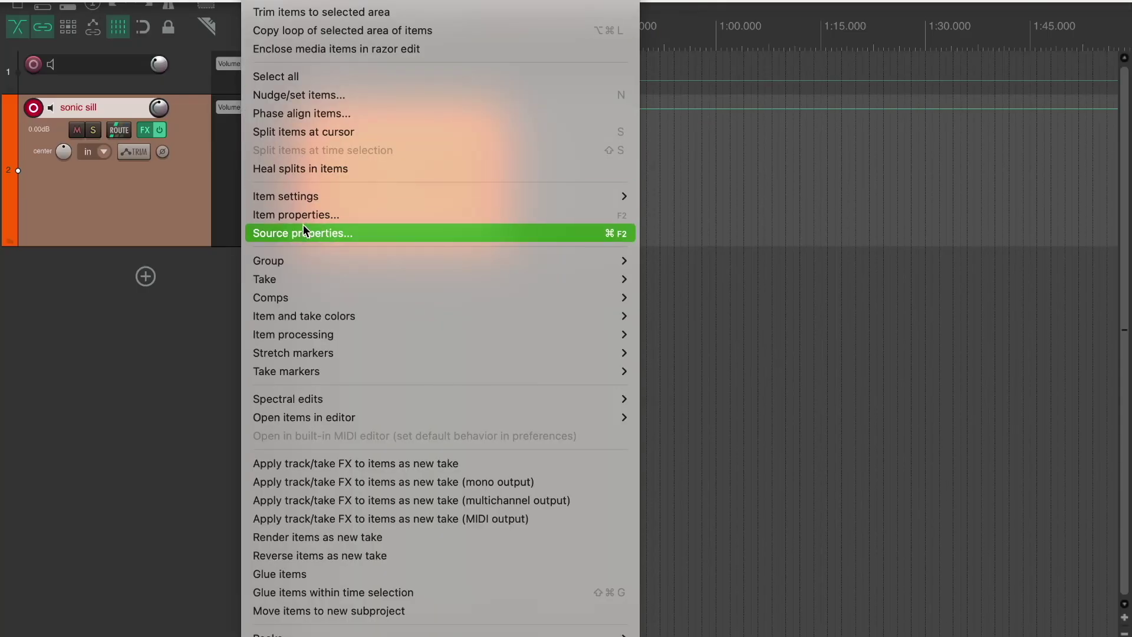
{"action": "mouse_move", "coordinate": [309, 333]}
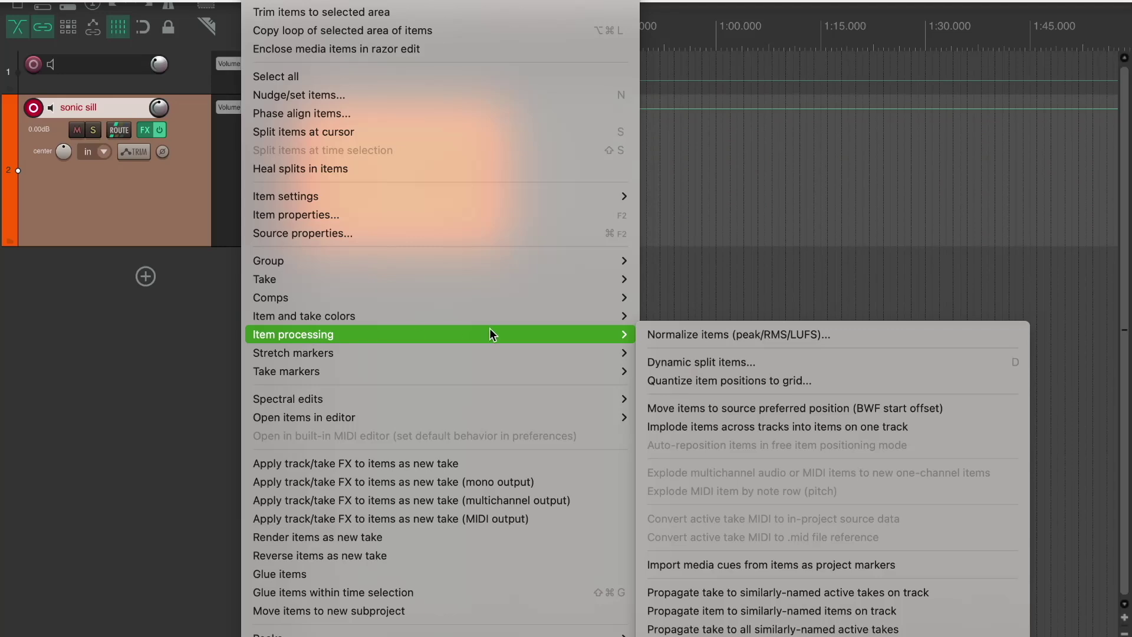
{"action": "left_click", "coordinate": [773, 335]}
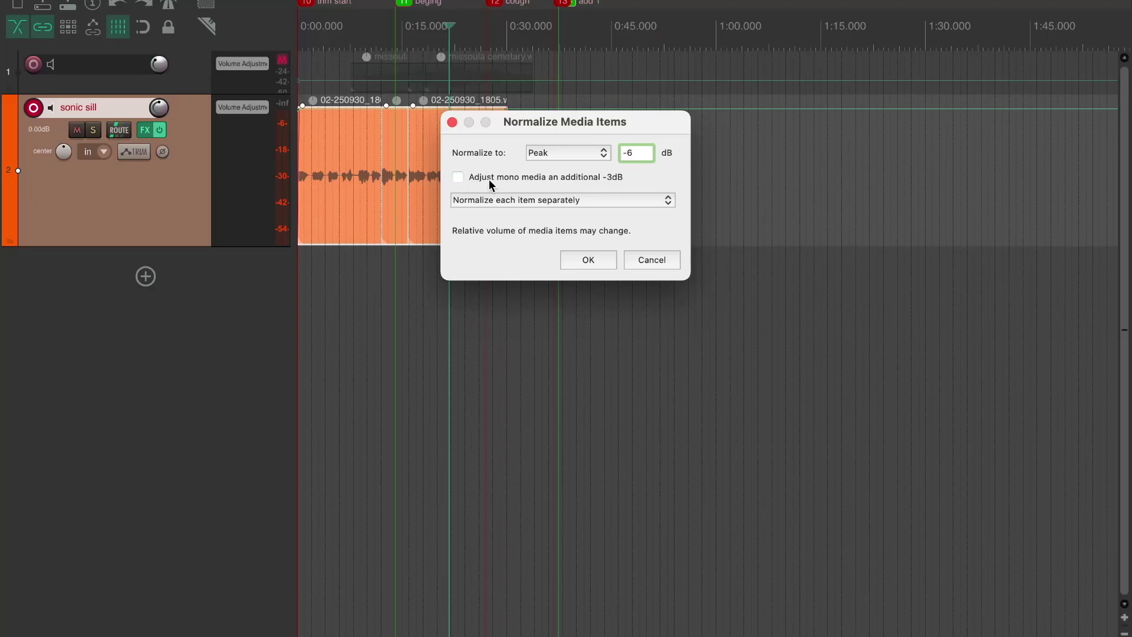
{"action": "left_click", "coordinate": [604, 202]}
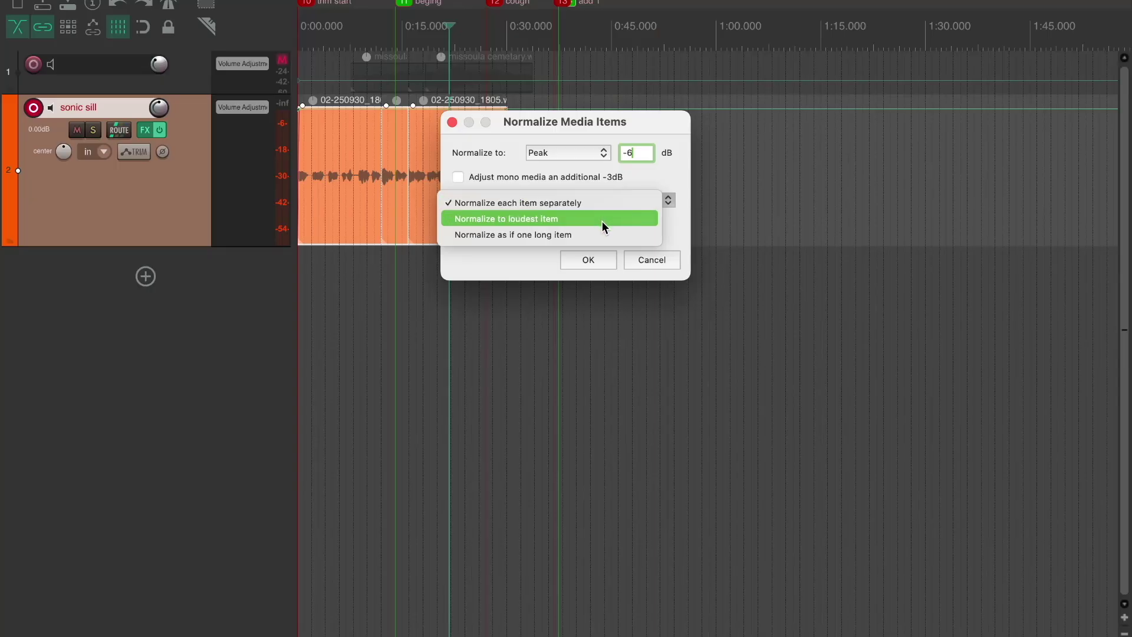
{"action": "left_click", "coordinate": [602, 221]}
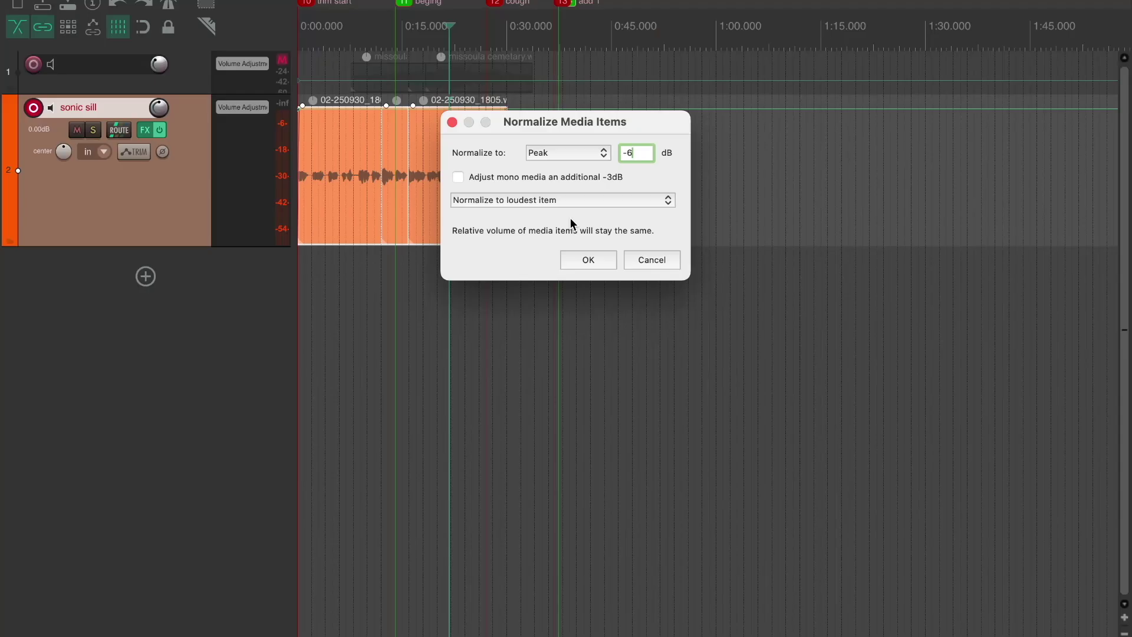
{"action": "left_click", "coordinate": [590, 261]}
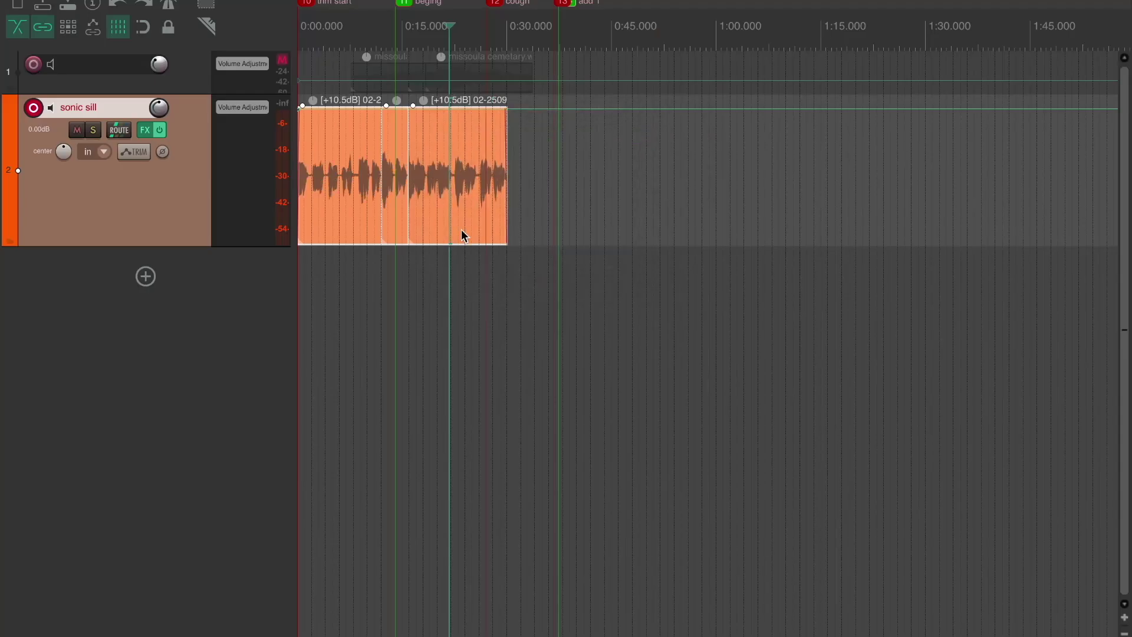
Play the normalized recording from its start, and examine its waveform along with the fades at both ends
{"action": "key", "text": "Home"}
{"action": "key", "text": "space"}
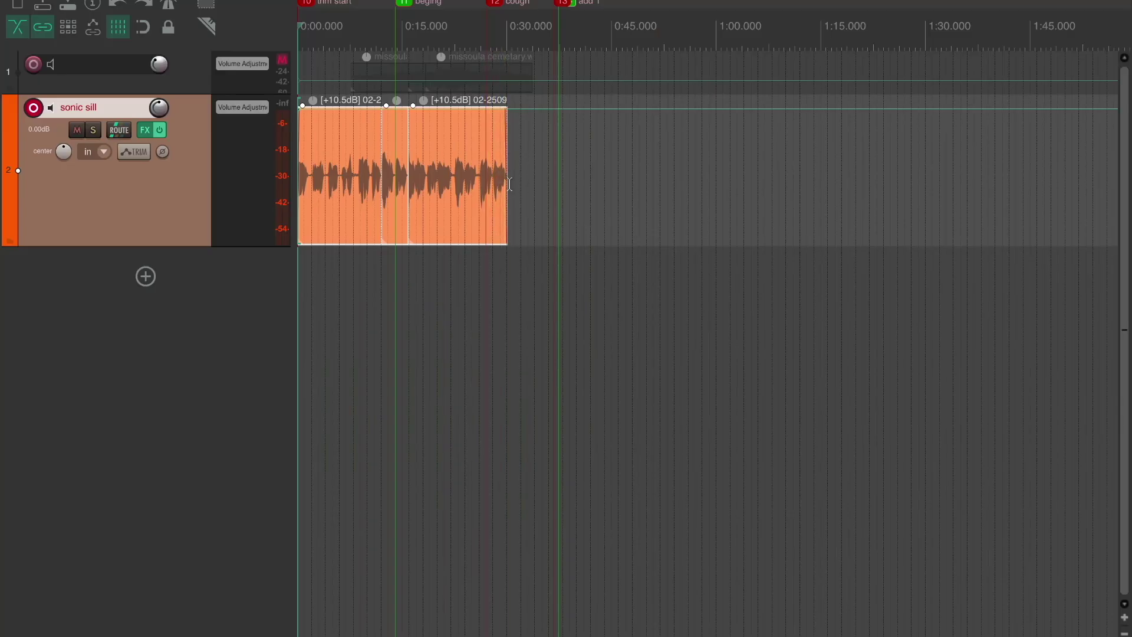
{"action": "scroll", "coordinate": [663, 145], "scroll_direction": "up", "scroll_amount": 10}
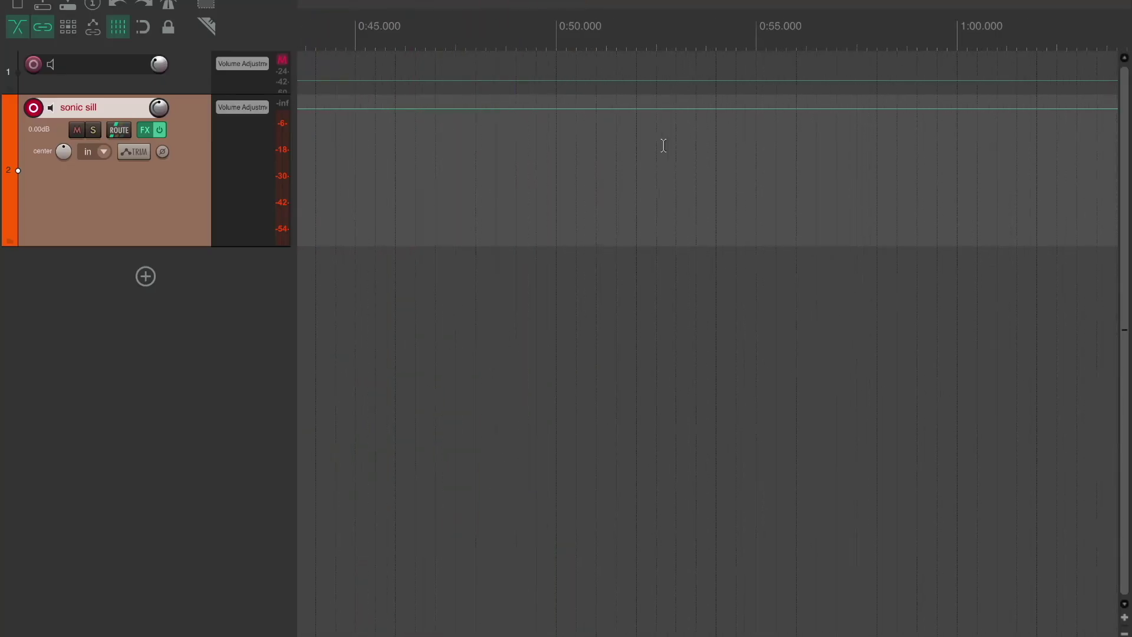
{"action": "scroll", "coordinate": [655, 171], "scroll_direction": "down", "scroll_amount": 3}
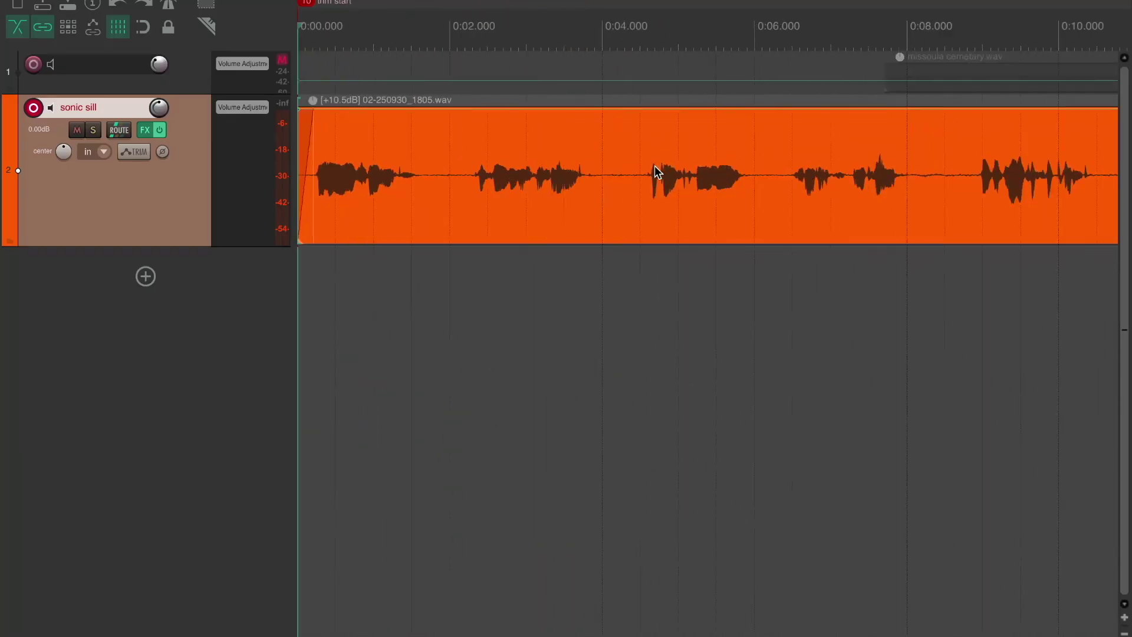
{"action": "scroll", "coordinate": [655, 172], "scroll_direction": "up", "scroll_amount": 10}
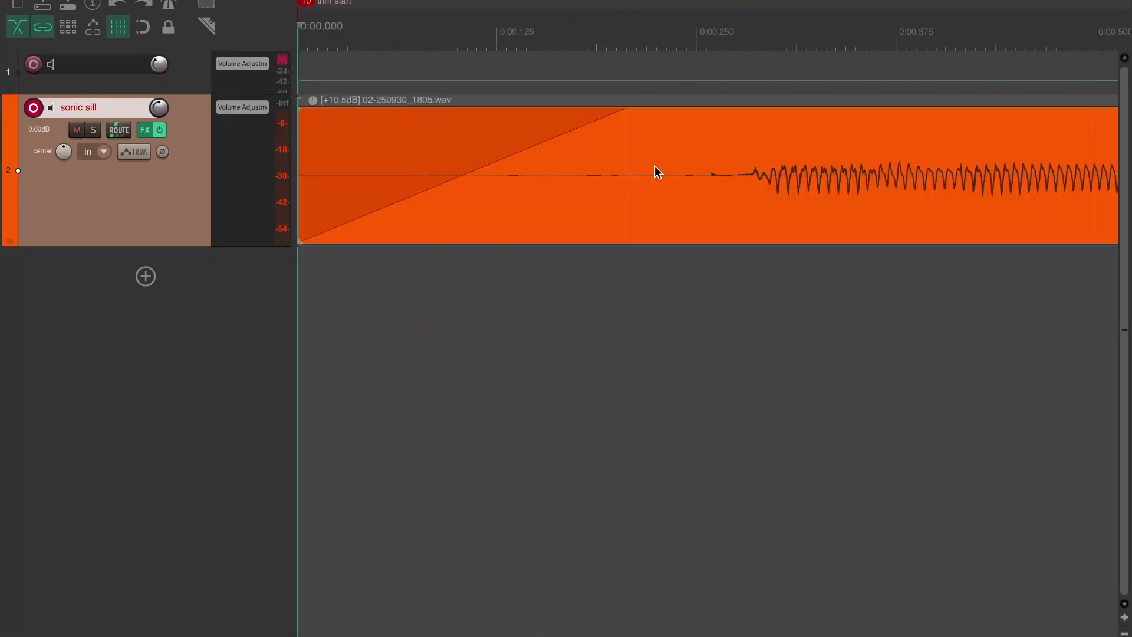
{"action": "scroll", "coordinate": [637, 169], "scroll_direction": "down", "scroll_amount": 10}
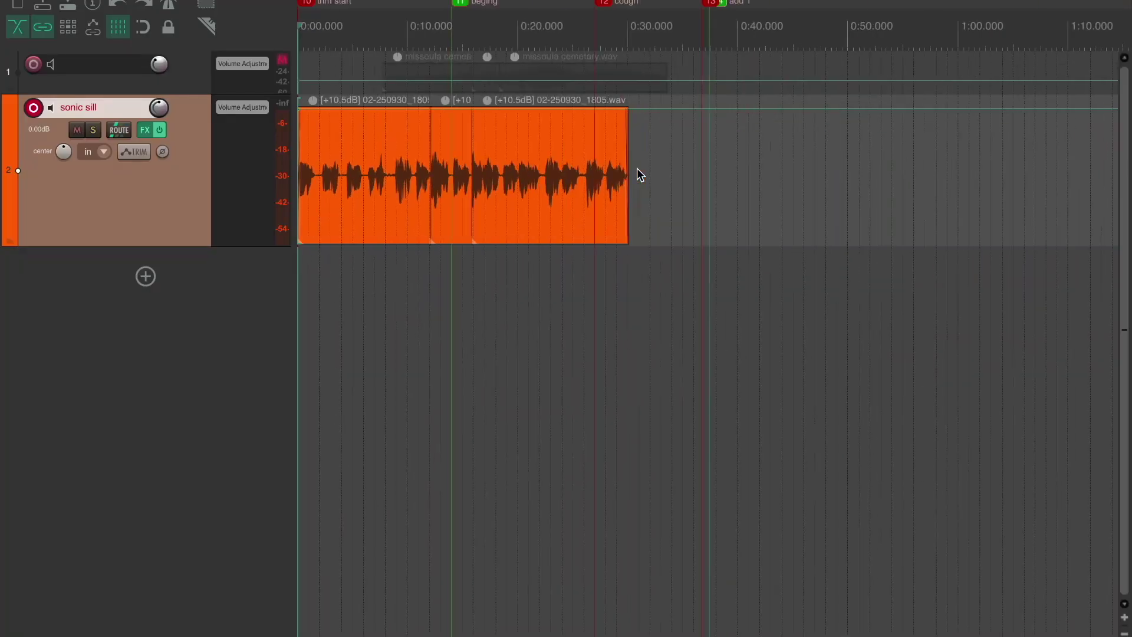
{"action": "scroll", "coordinate": [637, 171], "scroll_direction": "up", "scroll_amount": 3}
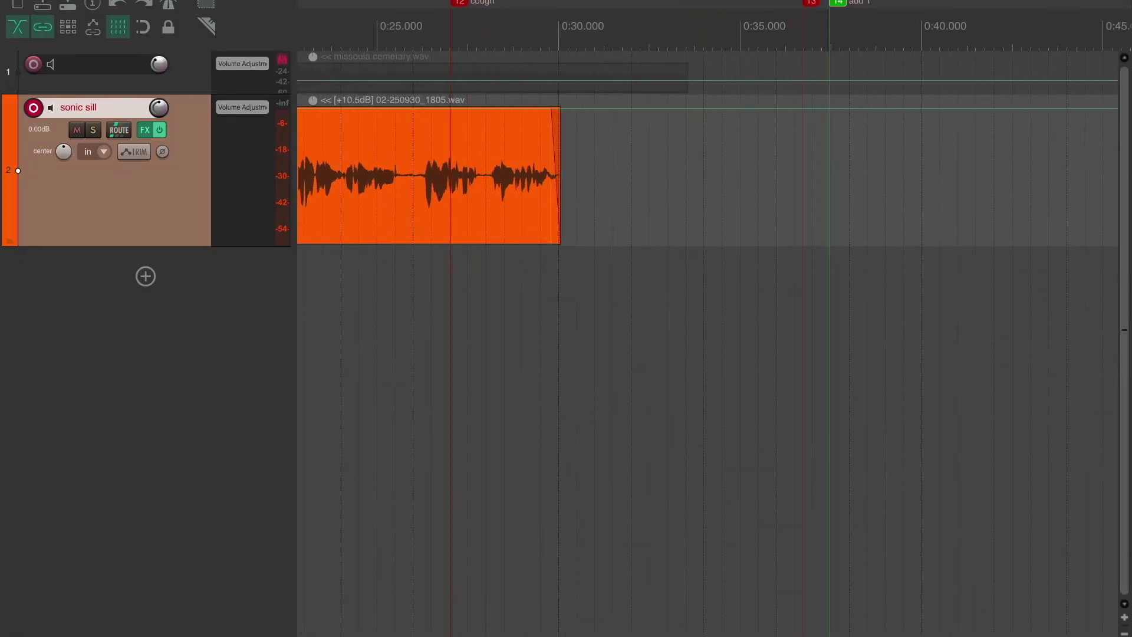
{"action": "key", "text": "Home"}
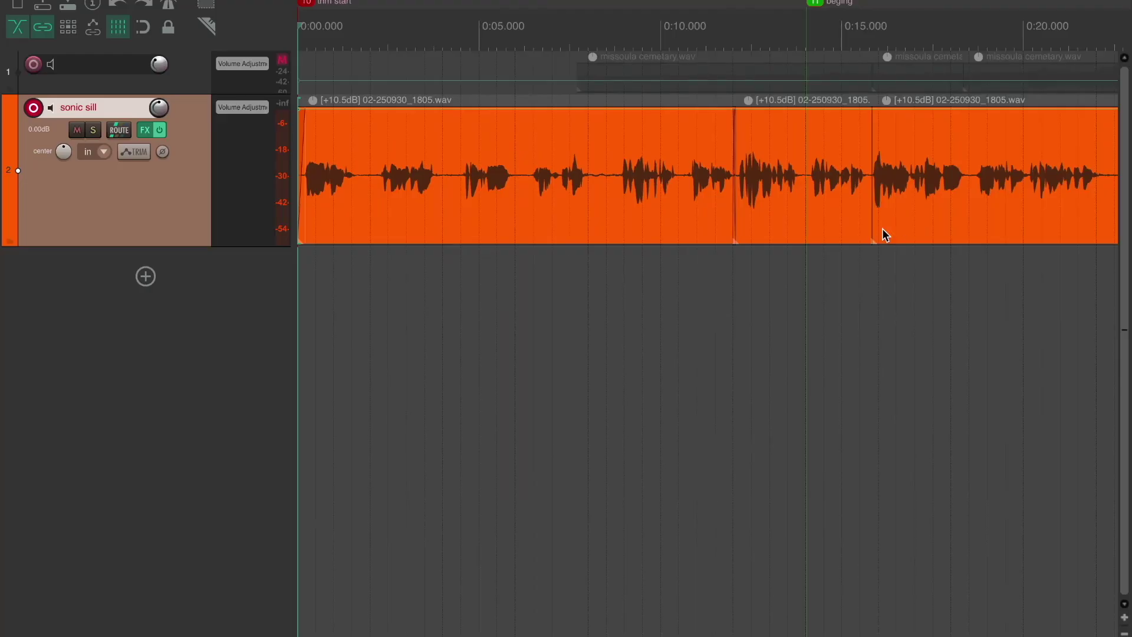
{"action": "scroll", "coordinate": [941, 356], "scroll_direction": "right", "scroll_amount": 5}
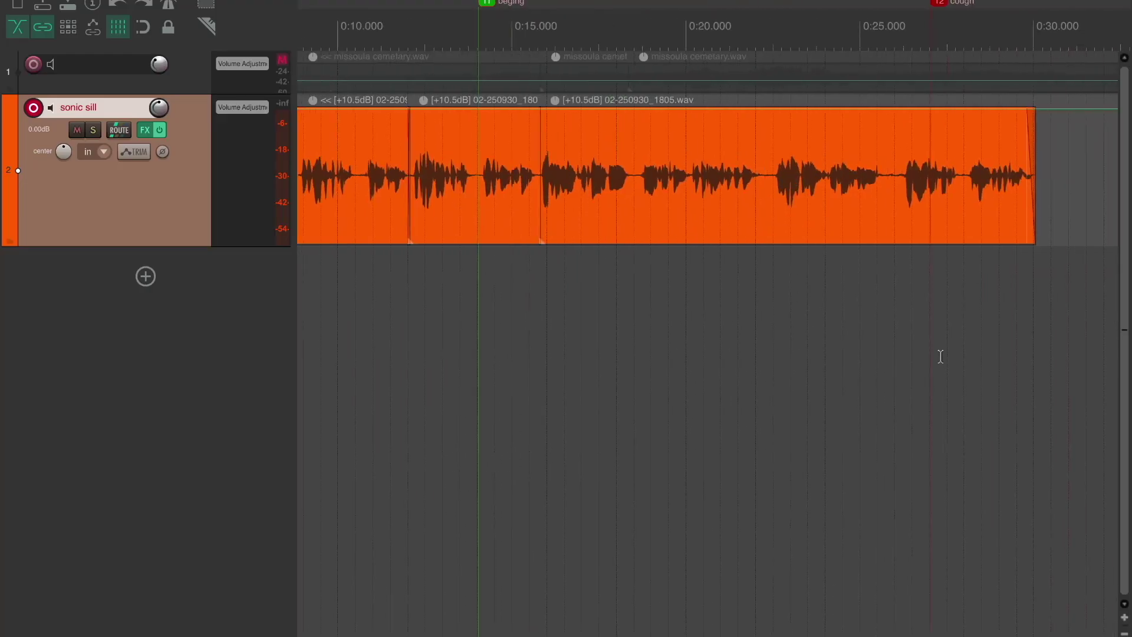
{"action": "scroll", "coordinate": [941, 356], "scroll_direction": "left", "scroll_amount": 5}
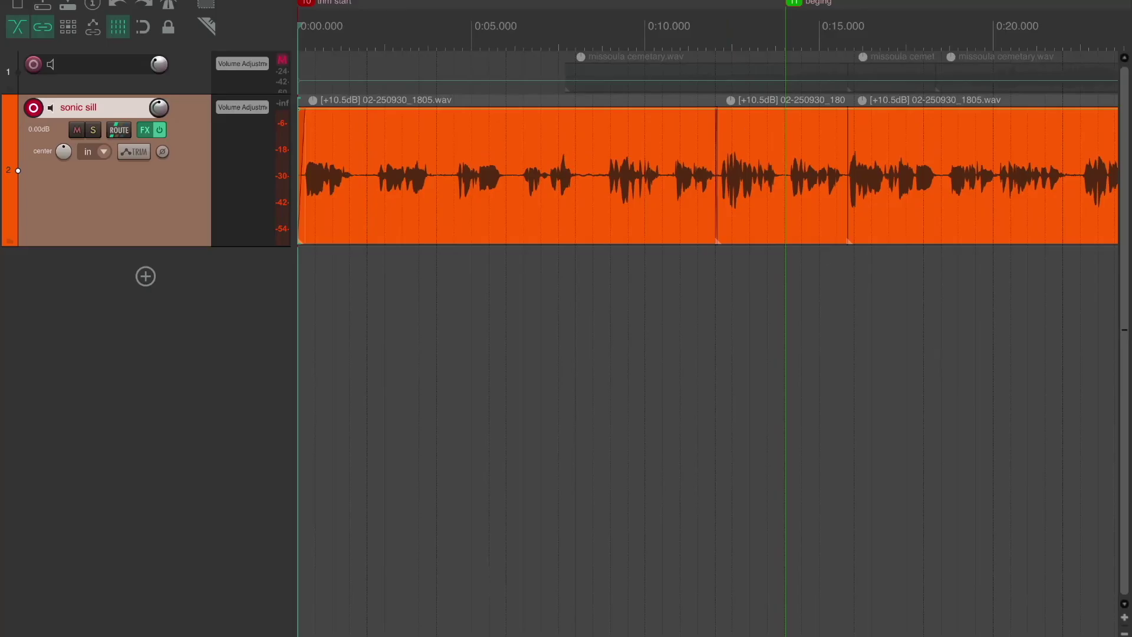
Lower the middle clip's volume to +9.79 dB, and play from just before it into the last clip
{"action": "left_click", "coordinate": [751, 147]}
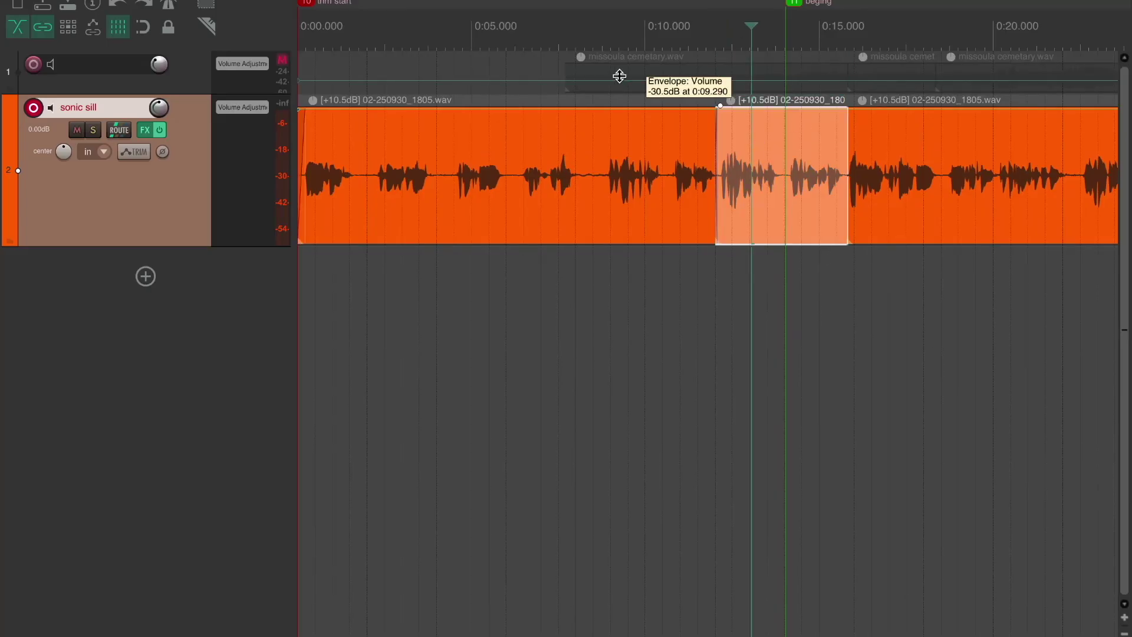
{"action": "mouse_move", "coordinate": [313, 103]}
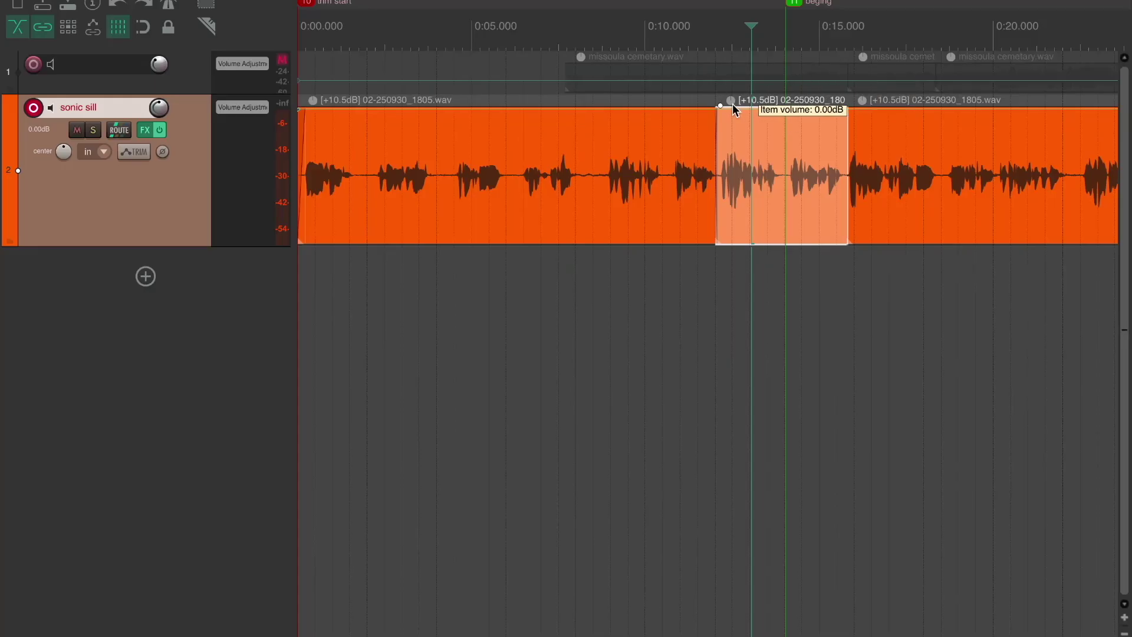
{"action": "mouse_move", "coordinate": [731, 102]}
{"action": "left_click_drag", "start_coordinate": [729, 102], "coordinate": [724, 108]}
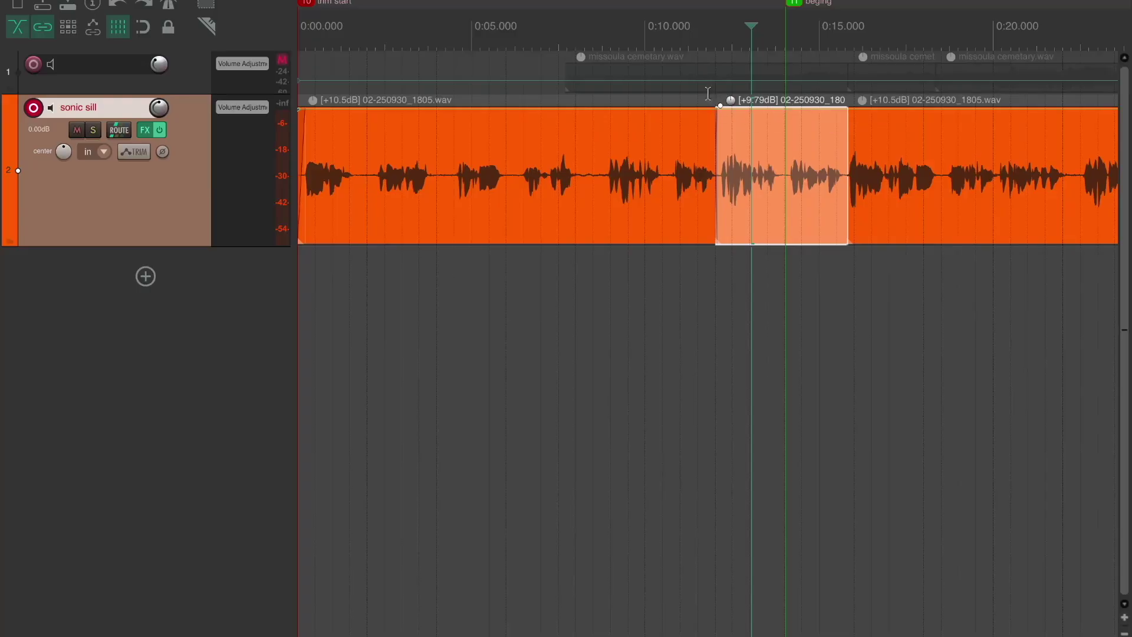
{"action": "left_click", "coordinate": [674, 51]}
{"action": "key", "text": "space"}
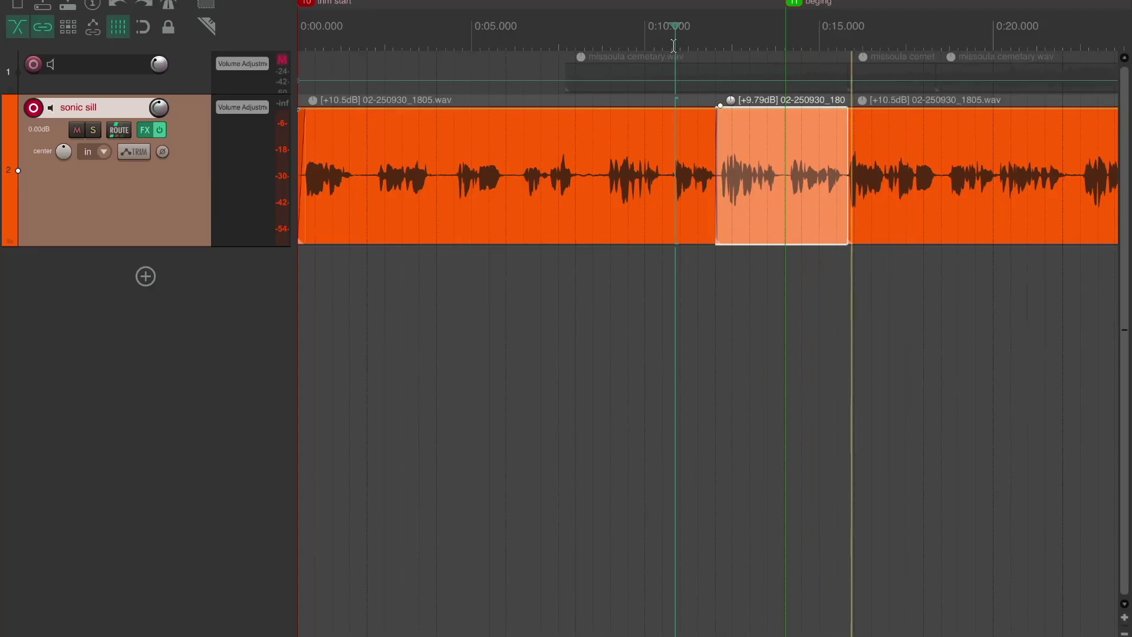
{"action": "key", "text": "space"}
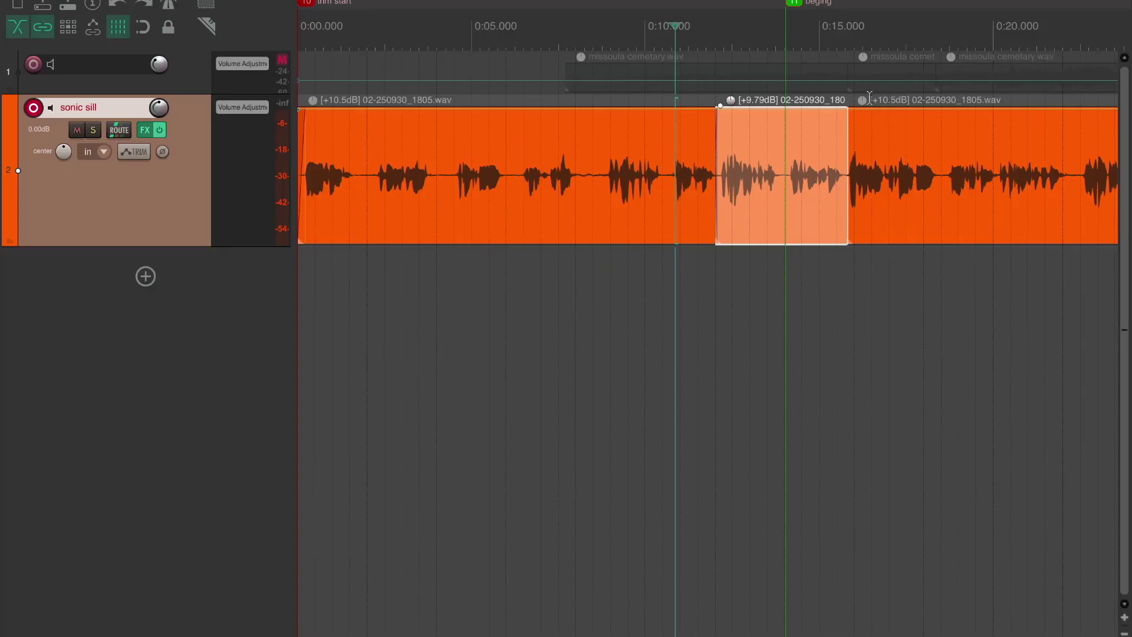
Balance the clip volumes by ear, lowering the middle clip to +8.49 dB and the last clip to +9.19 dB
{"action": "mouse_move", "coordinate": [863, 105]}
{"action": "left_click_drag", "start_coordinate": [860, 106], "coordinate": [858, 113]}
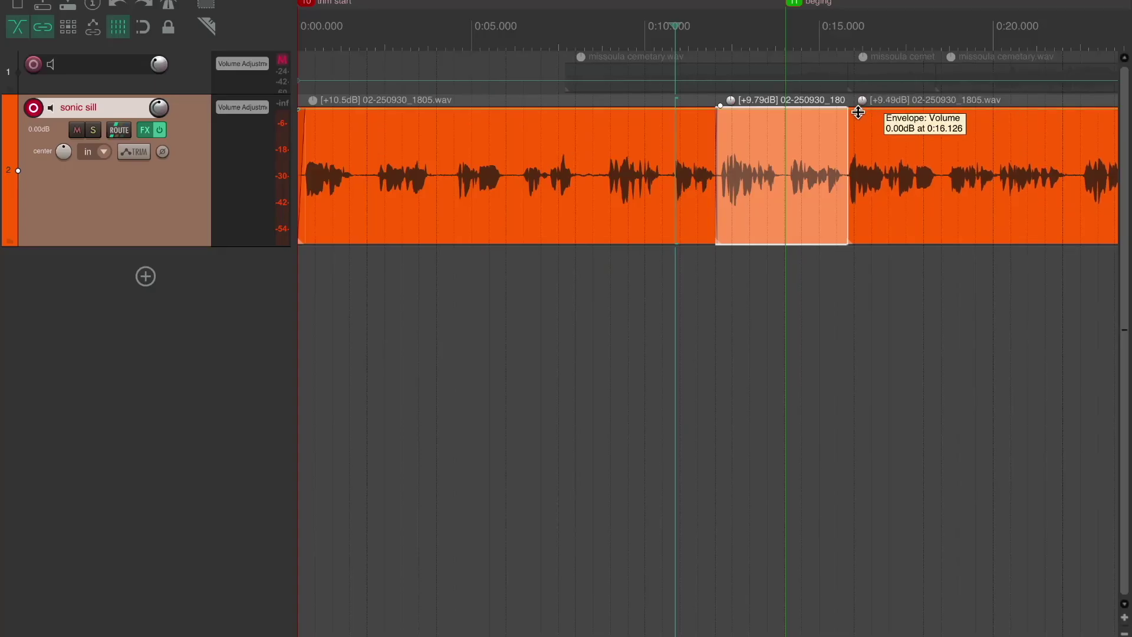
{"action": "key", "text": "space"}
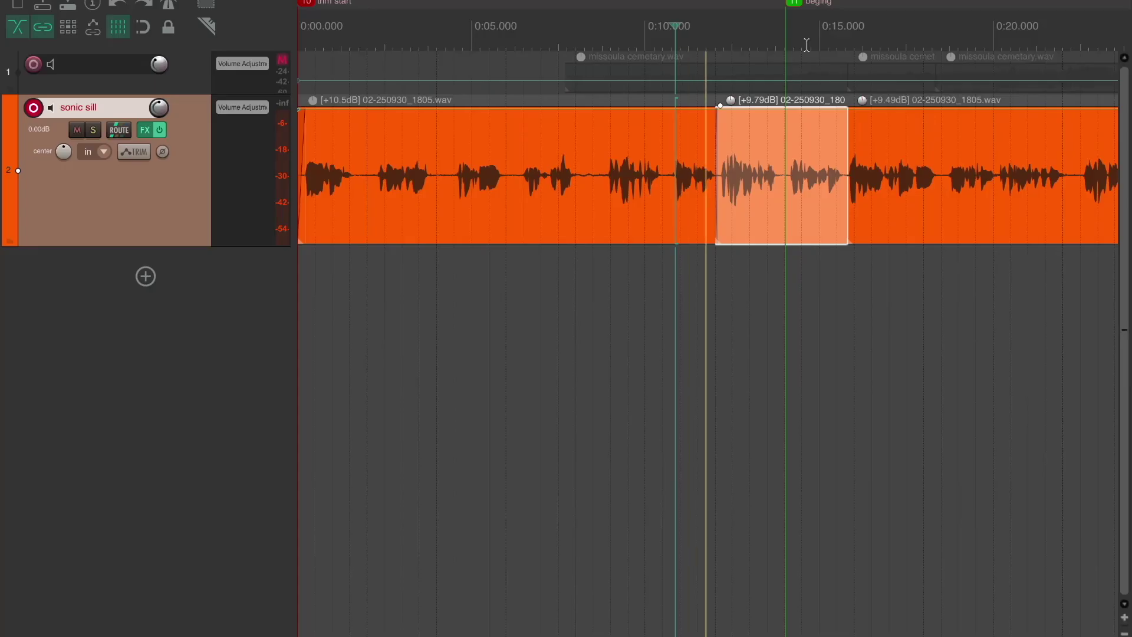
{"action": "left_click_drag", "start_coordinate": [724, 106], "coordinate": [725, 115]}
{"action": "key", "text": "space"}
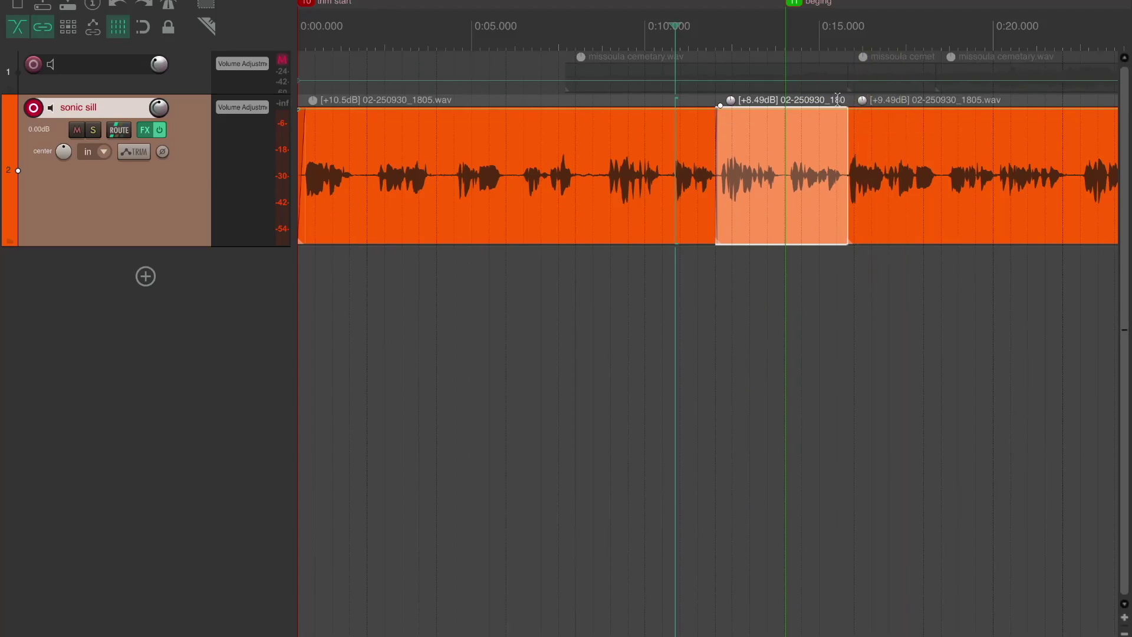
{"action": "left_click_drag", "start_coordinate": [862, 102], "coordinate": [861, 103]}
Make a time selection over the whole edited recording and render it as one WAV file into the directory "poem edits 1"
{"action": "scroll", "coordinate": [568, 276], "scroll_direction": "down", "scroll_amount": 5}
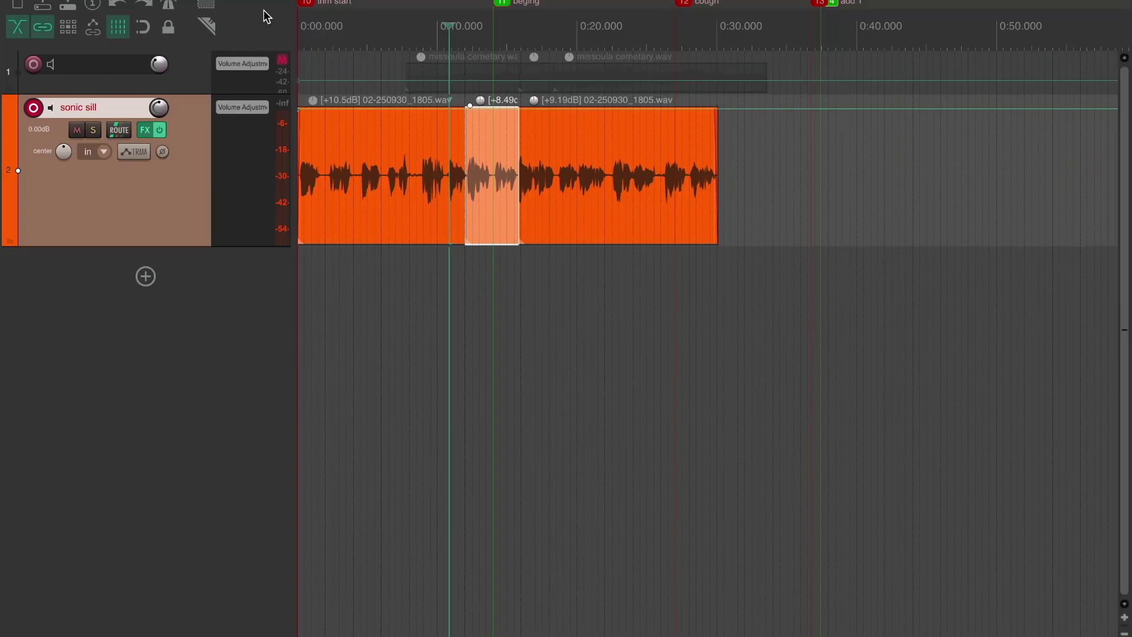
{"action": "left_click_drag", "start_coordinate": [302, 49], "coordinate": [725, 77]}
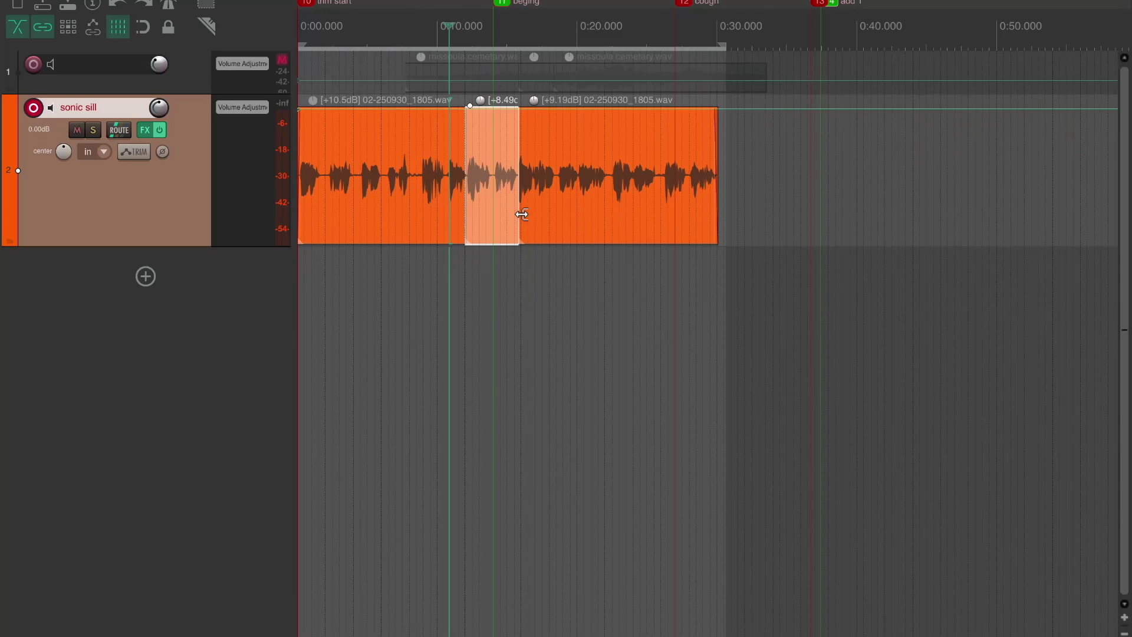
{"action": "left_click", "coordinate": [106, 1]}
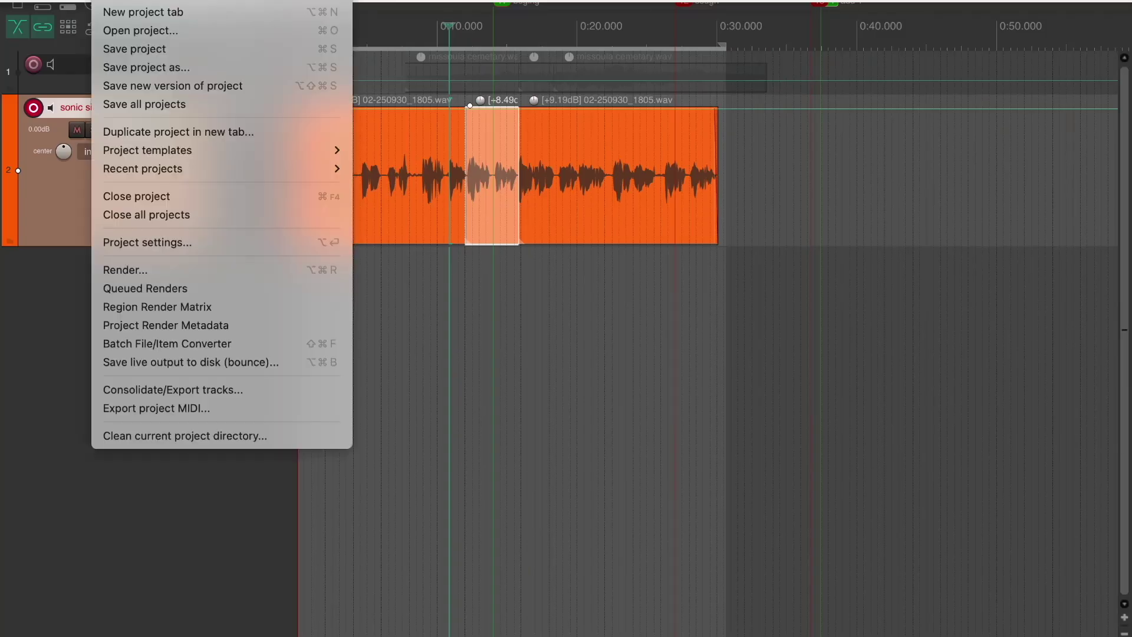
{"action": "left_click", "coordinate": [149, 269]}
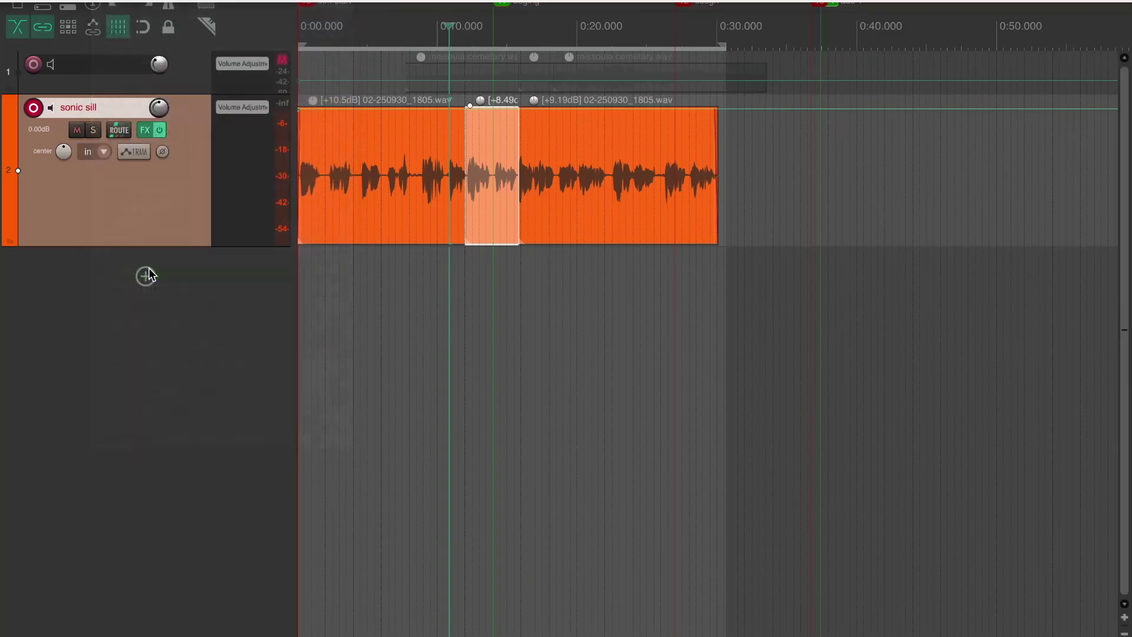
{"action": "left_click", "coordinate": [224, 162]}
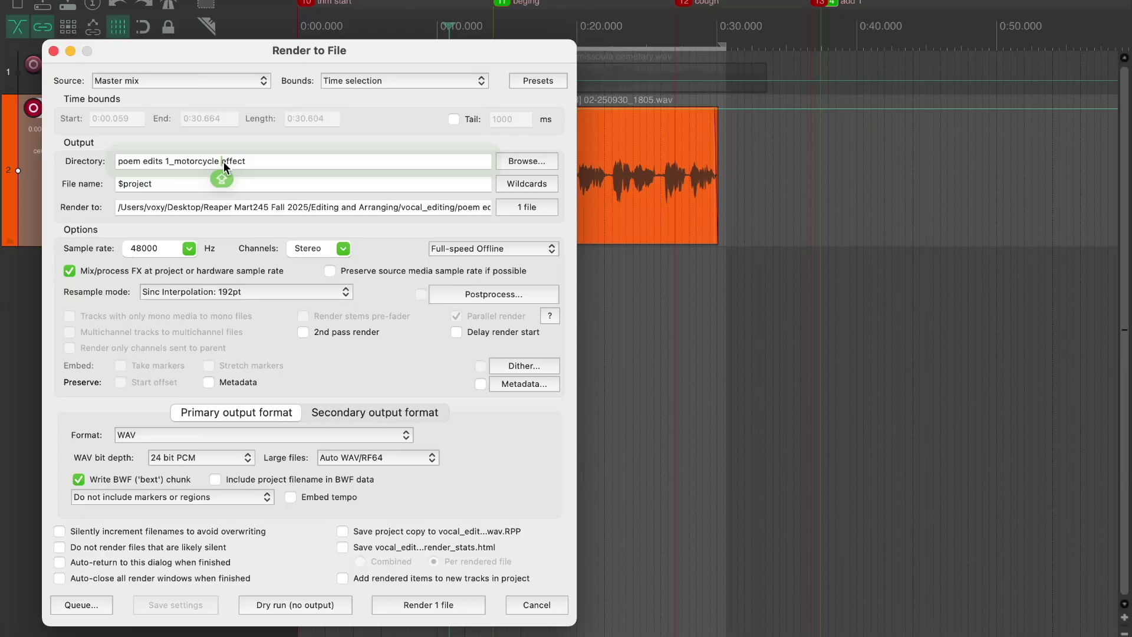
{"action": "left_click", "coordinate": [181, 158]}
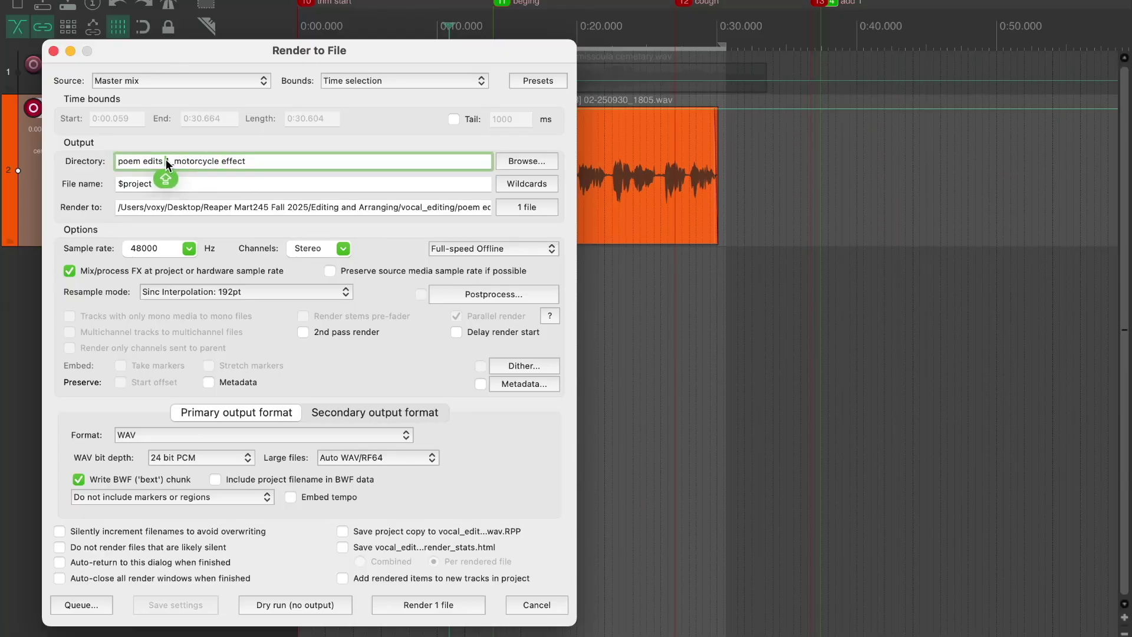
{"action": "left_click_drag", "start_coordinate": [176, 159], "coordinate": [328, 176]}
{"action": "key", "text": "BackSpace"}
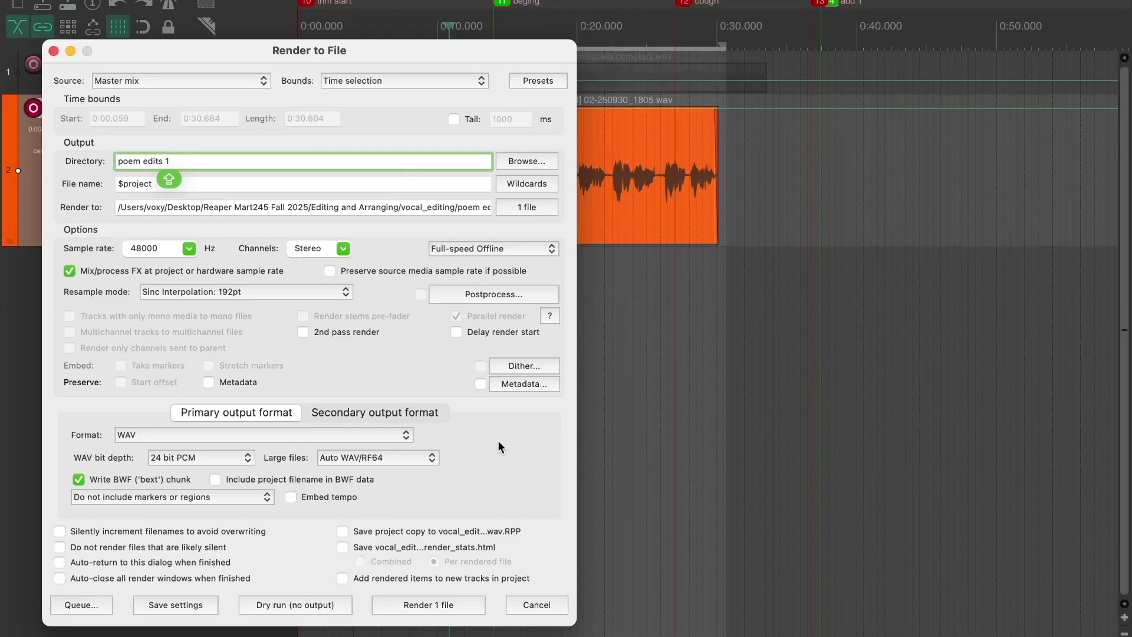
{"action": "left_click", "coordinate": [455, 599]}
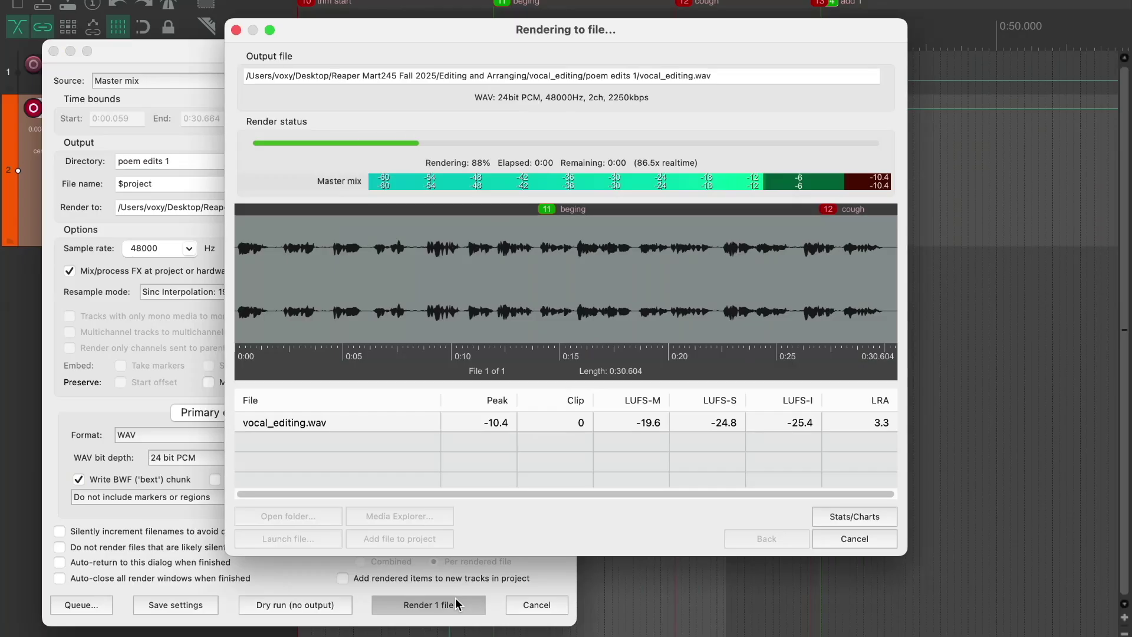
Open the folder of the rendered file and preview vocal_editing.wav there, skipping through its playback
{"action": "left_click", "coordinate": [309, 517]}
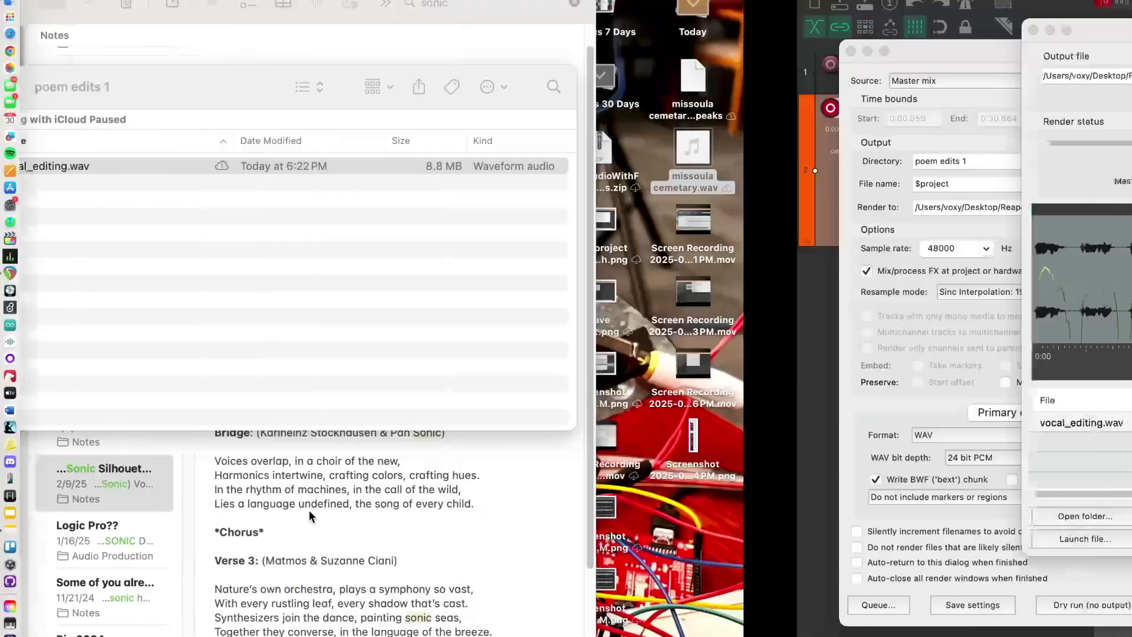
{"action": "left_click", "coordinate": [222, 169]}
{"action": "key", "text": "space"}
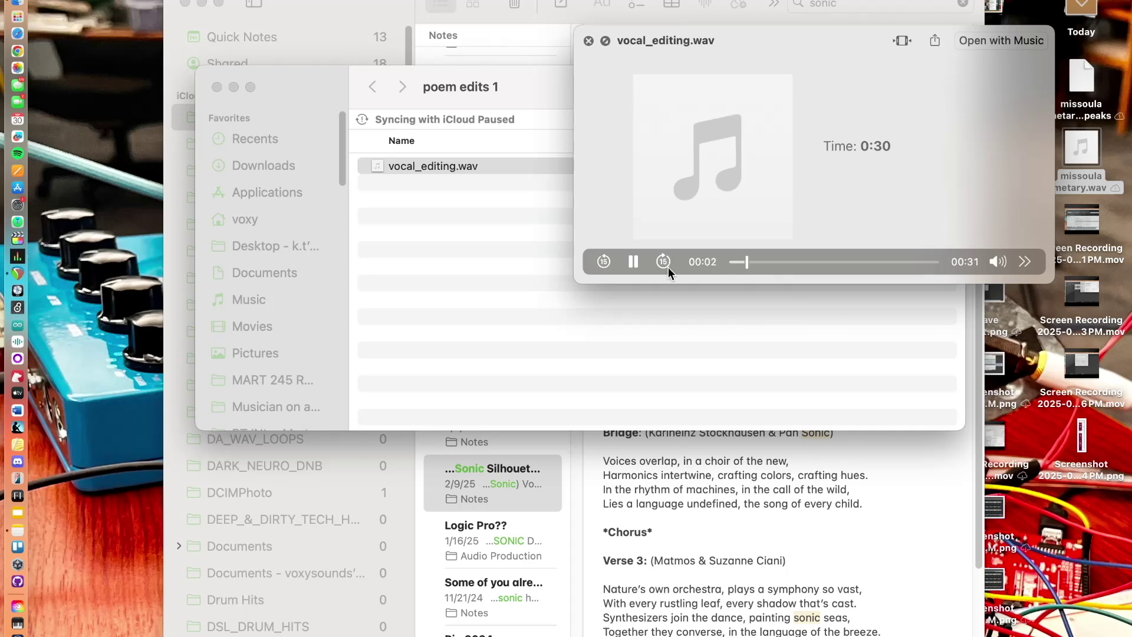
{"action": "left_click", "coordinate": [770, 263]}
{"action": "key", "text": "space"}
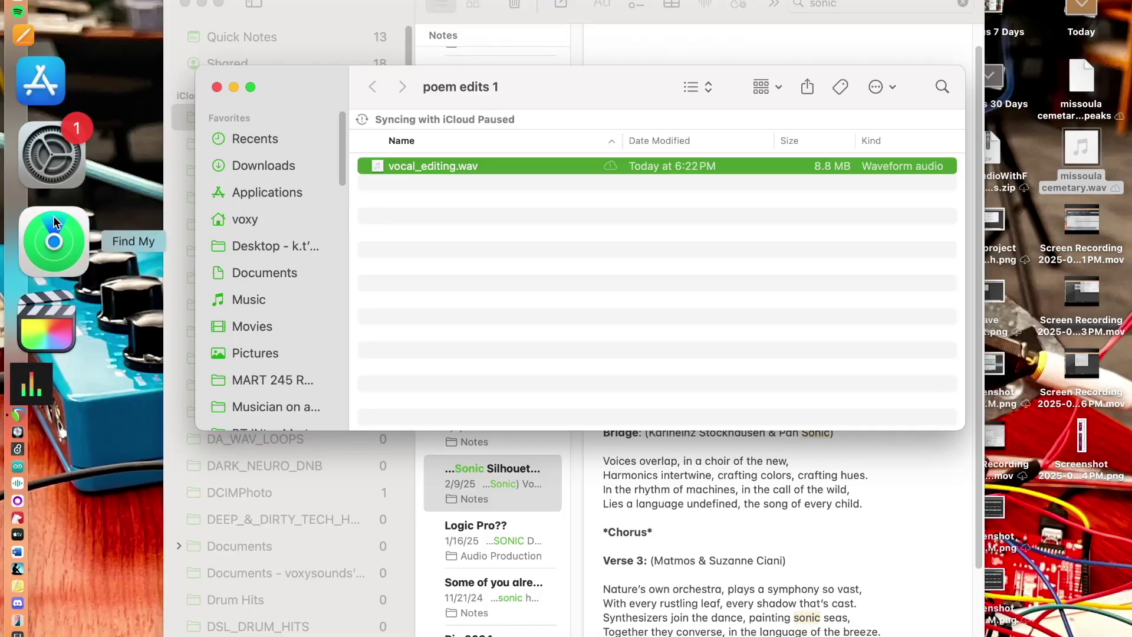
Switch back to REAPER, dismiss the Render to File dialog and close the finished render window
{"action": "left_click", "coordinate": [52, 308]}
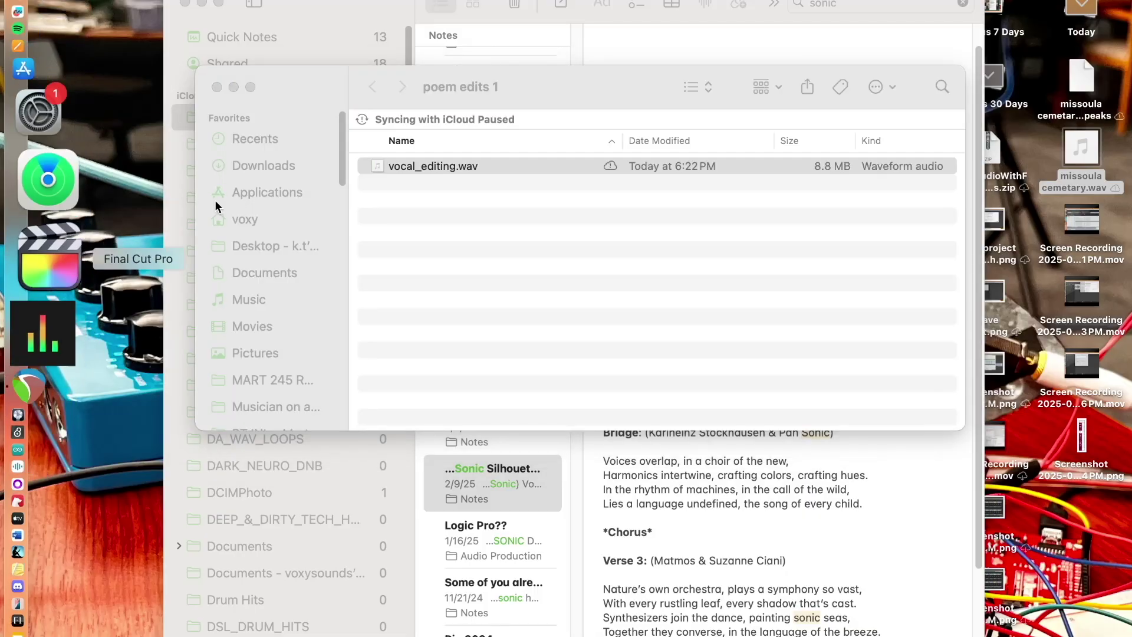
{"action": "key", "text": "ctrl+Up"}
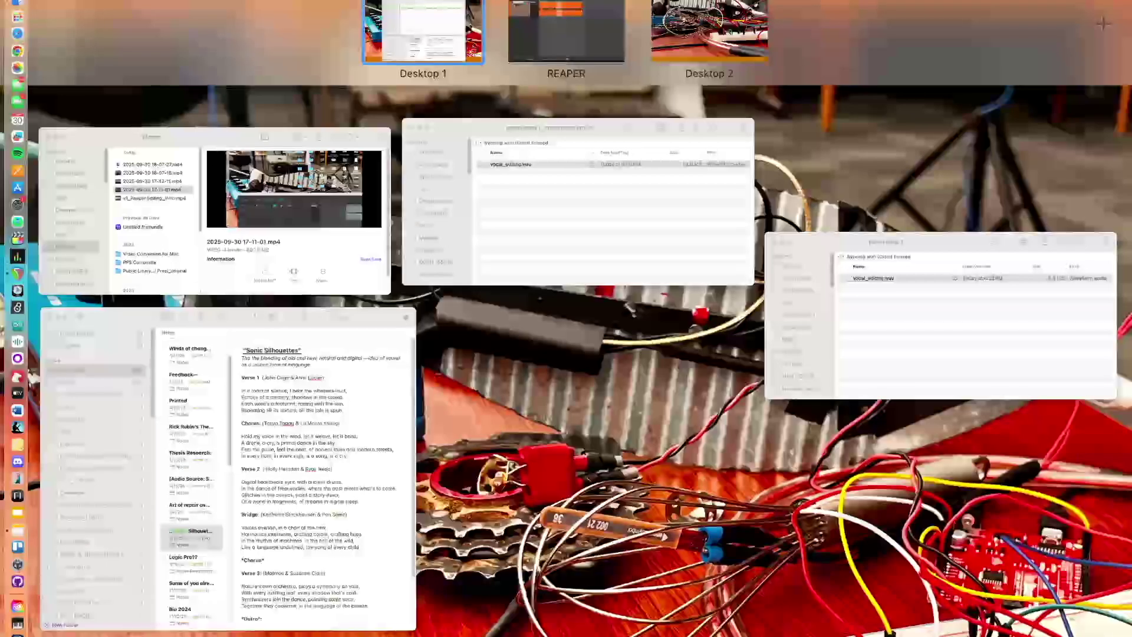
{"action": "left_click", "coordinate": [586, 39]}
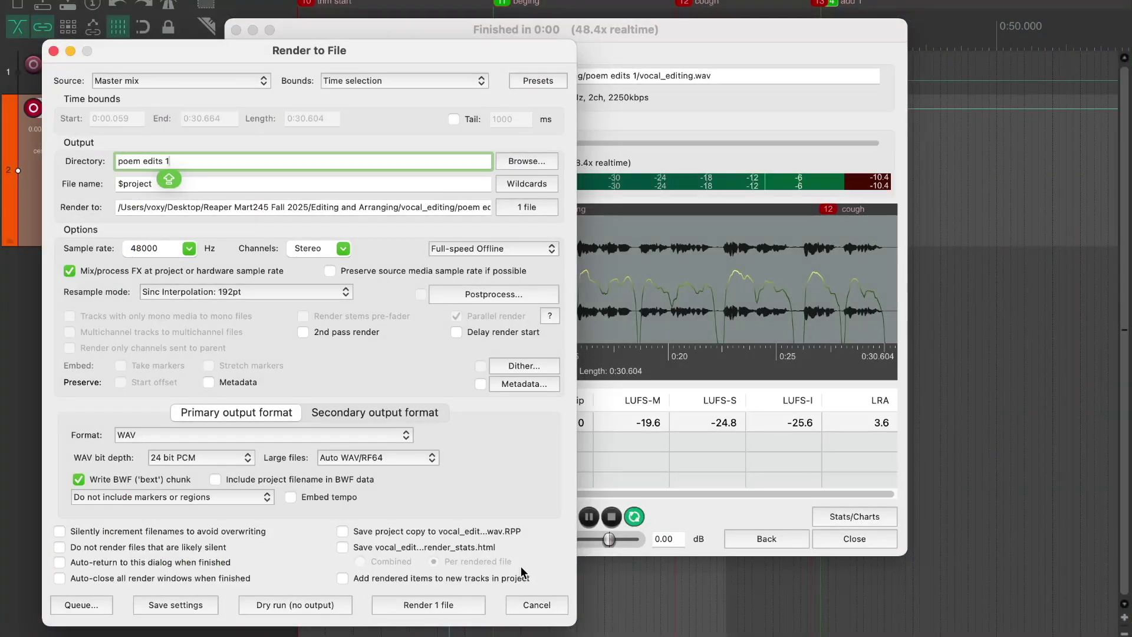
{"action": "left_click", "coordinate": [537, 604]}
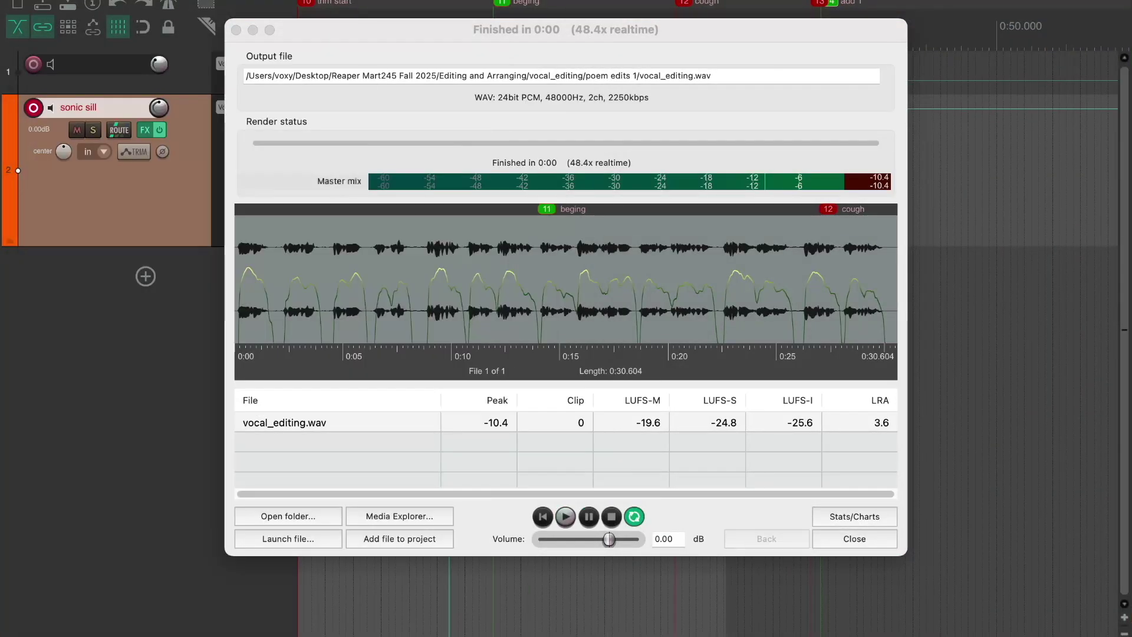
{"action": "left_click", "coordinate": [236, 29]}
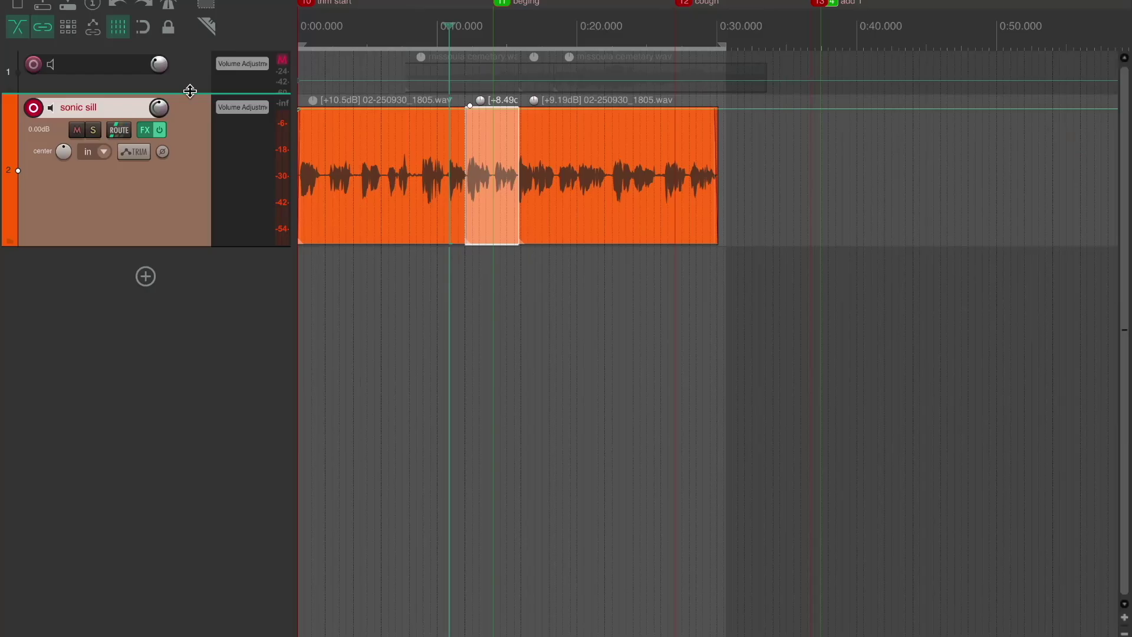
Enlarge the unnamed track above "sonic sill" and name it "motor"
{"action": "left_click_drag", "start_coordinate": [189, 93], "coordinate": [209, 221]}
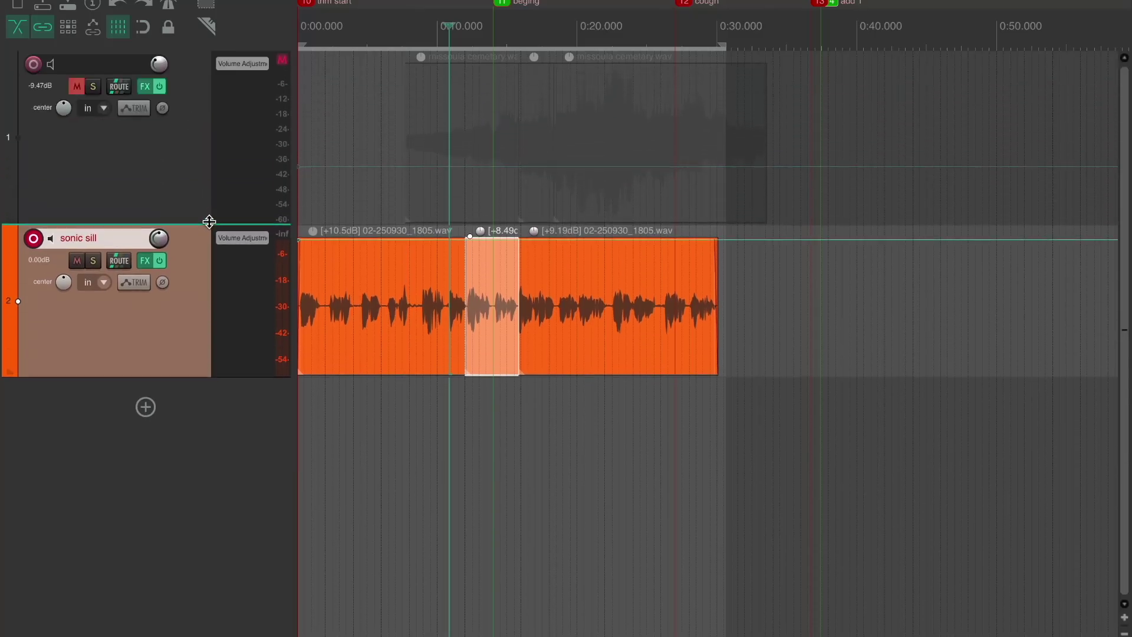
{"action": "left_click", "coordinate": [174, 168]}
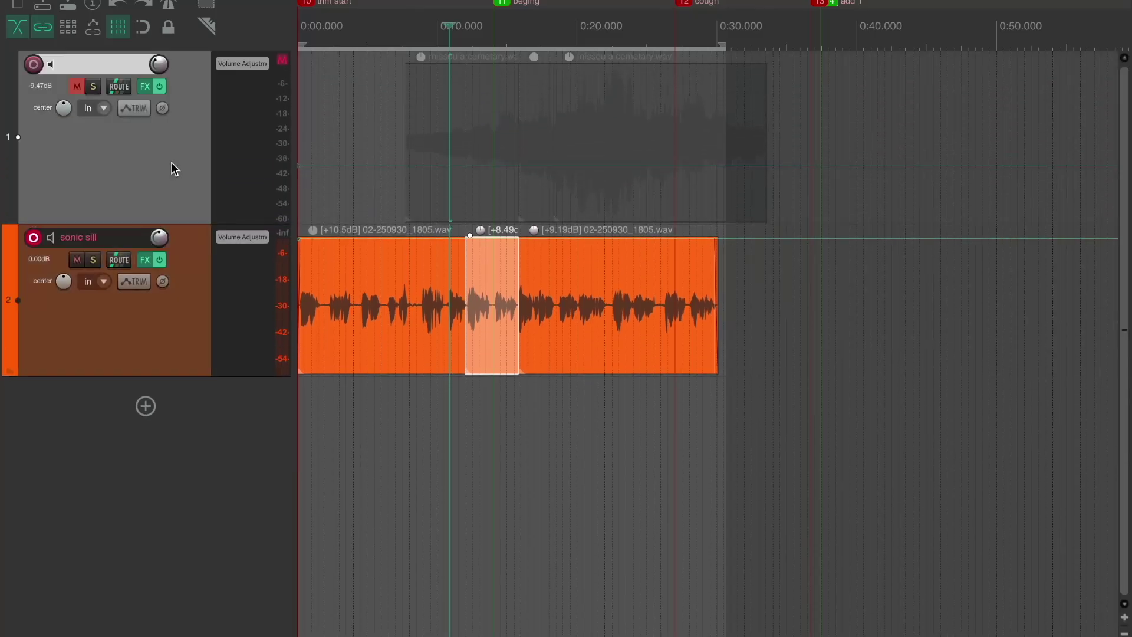
{"action": "double_click", "coordinate": [104, 62]}
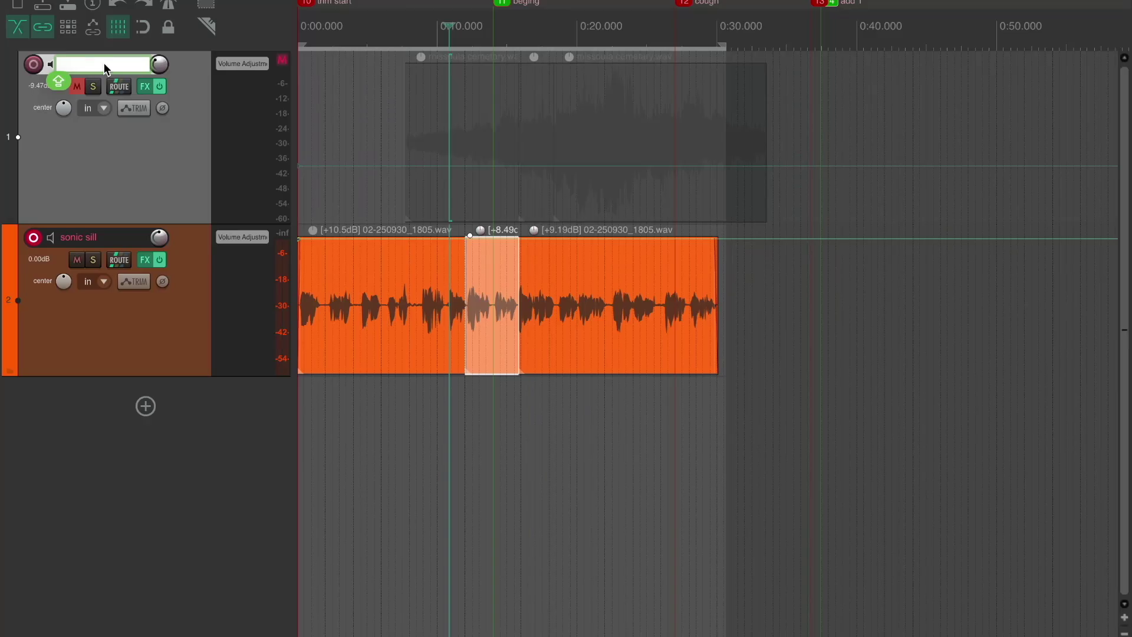
{"action": "type", "text": "MOTO"}
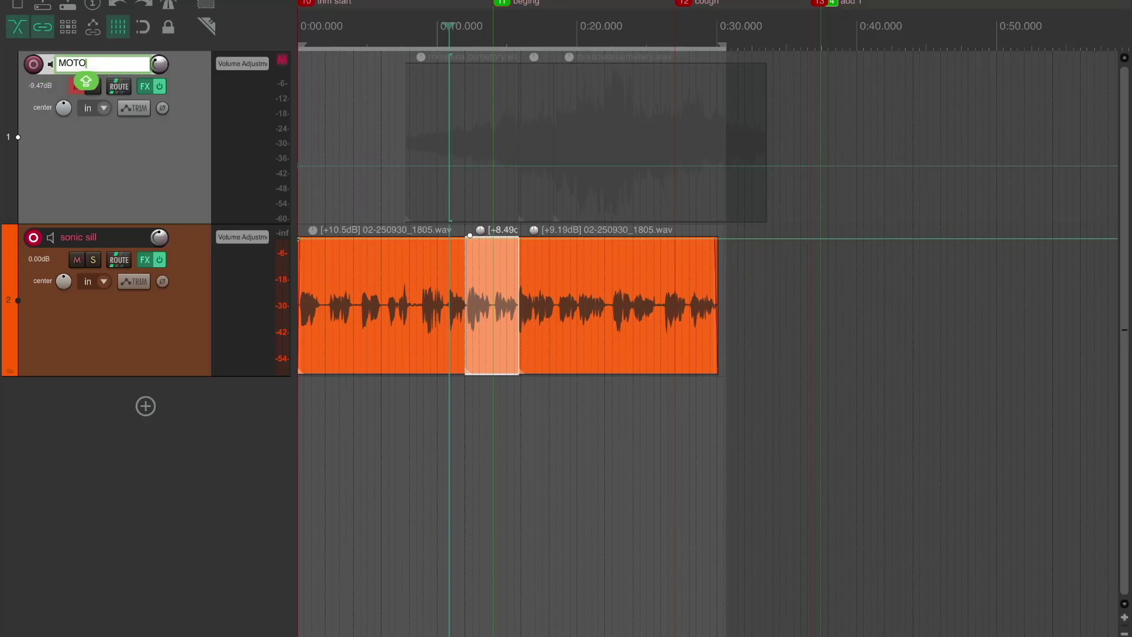
{"action": "key", "text": "BackSpace"}
{"action": "key", "text": "BackSpace"}
{"action": "key", "text": "BackSpace"}
{"action": "key", "text": "BackSpace"}
{"action": "type", "text": "mop"}
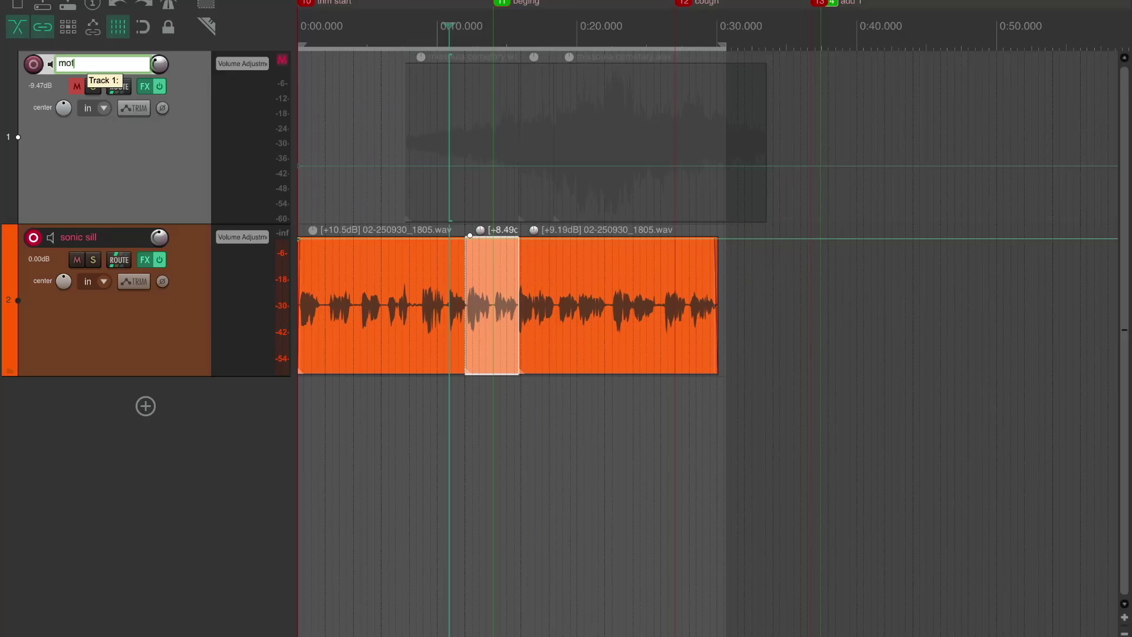
{"action": "type", "text": "or"}
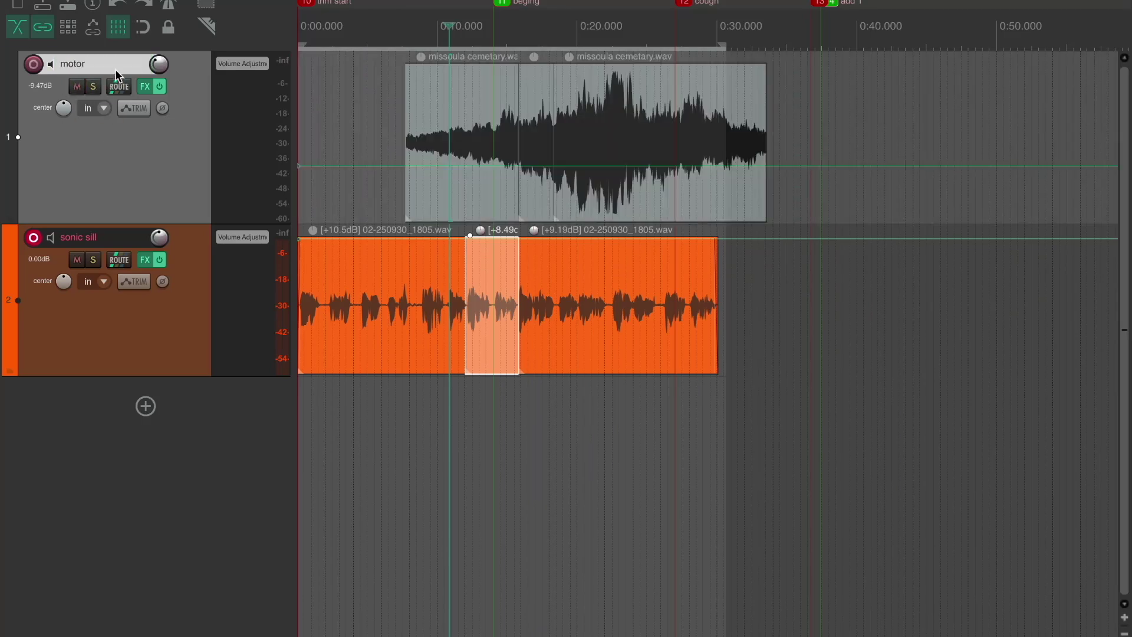
Unmute the motor track, set its track volume to -7.51 dB and raise its volume envelope to -25.5 dB
{"action": "left_click", "coordinate": [77, 86]}
{"action": "left_click_drag", "start_coordinate": [159, 64], "coordinate": [158, 103]}
{"action": "left_click_drag", "start_coordinate": [159, 64], "coordinate": [159, 21]}
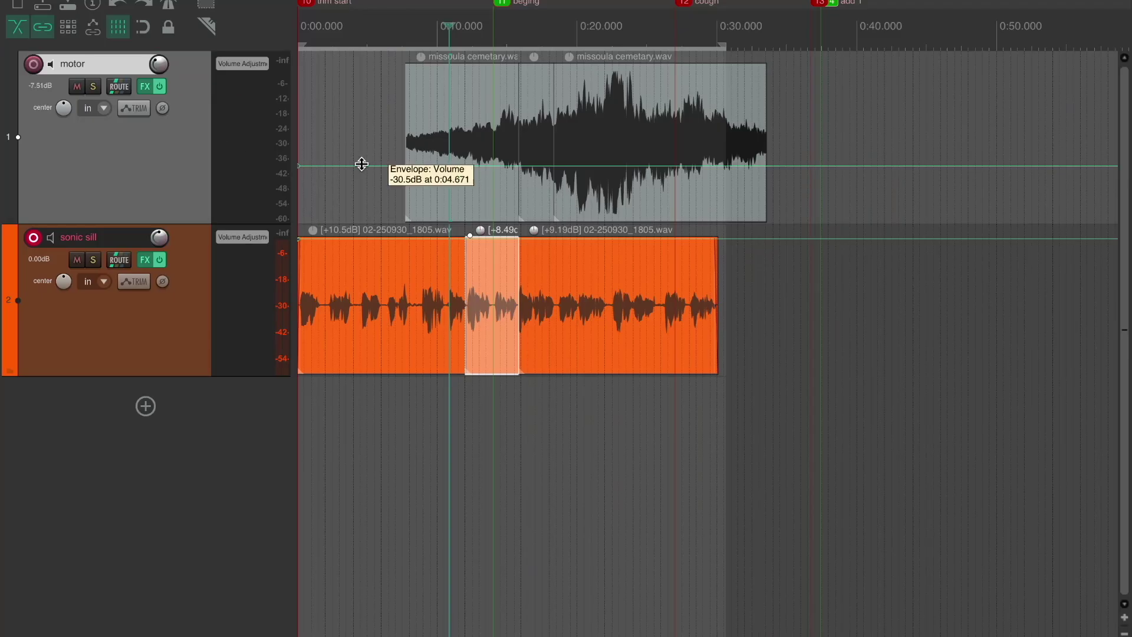
{"action": "mouse_move", "coordinate": [364, 164]}
{"action": "left_mouse_down"}
{"action": "mouse_move", "coordinate": [367, 186]}
{"action": "mouse_move", "coordinate": [363, 154]}
{"action": "left_mouse_up"}
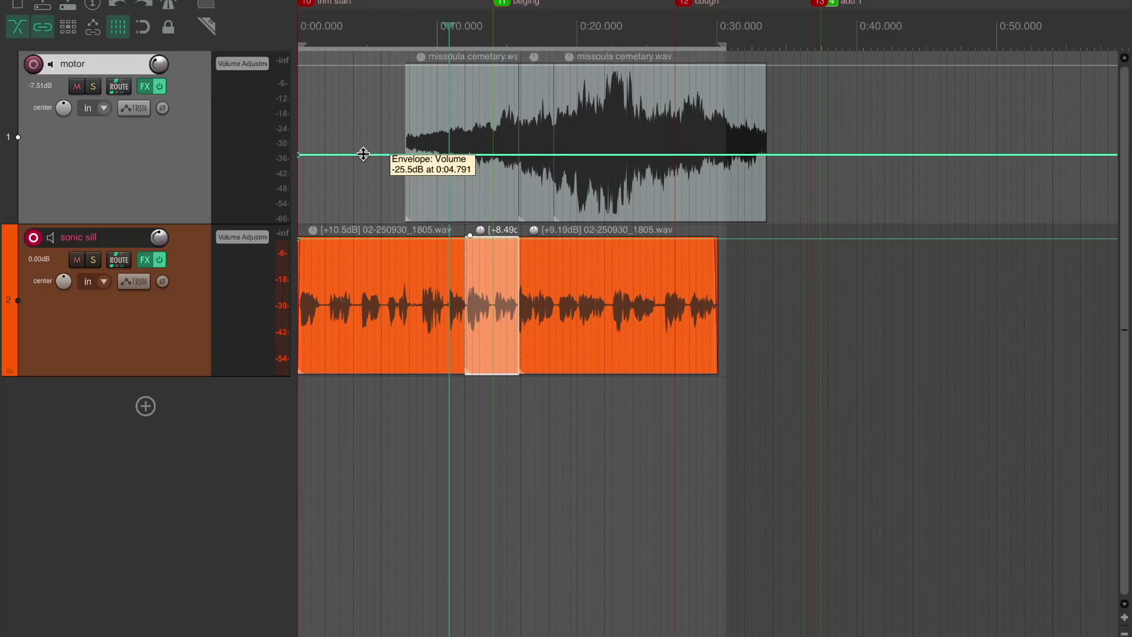
Show the mixer and give the motor track a custom bright green color
{"action": "key", "text": "ctrl+m"}
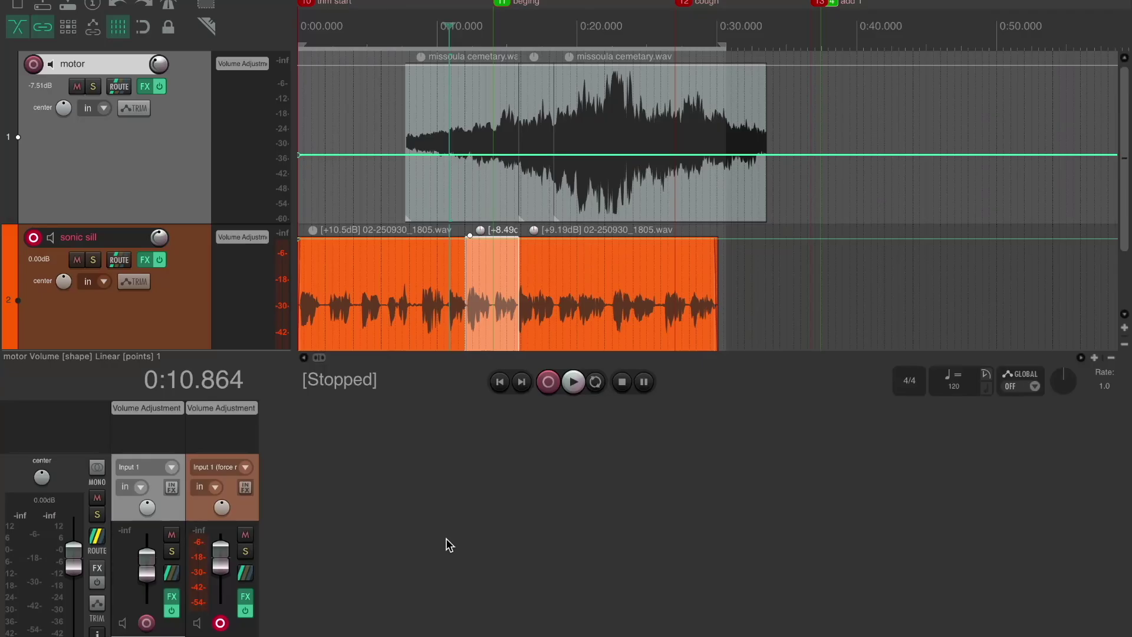
{"action": "right_click", "coordinate": [186, 155]}
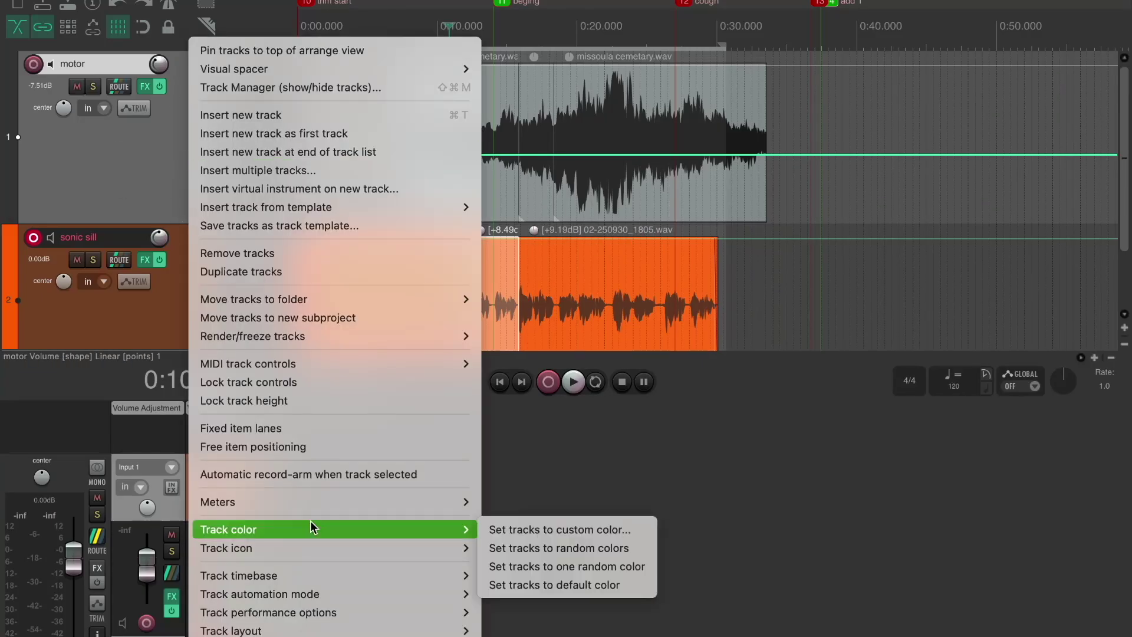
{"action": "mouse_move", "coordinate": [430, 529]}
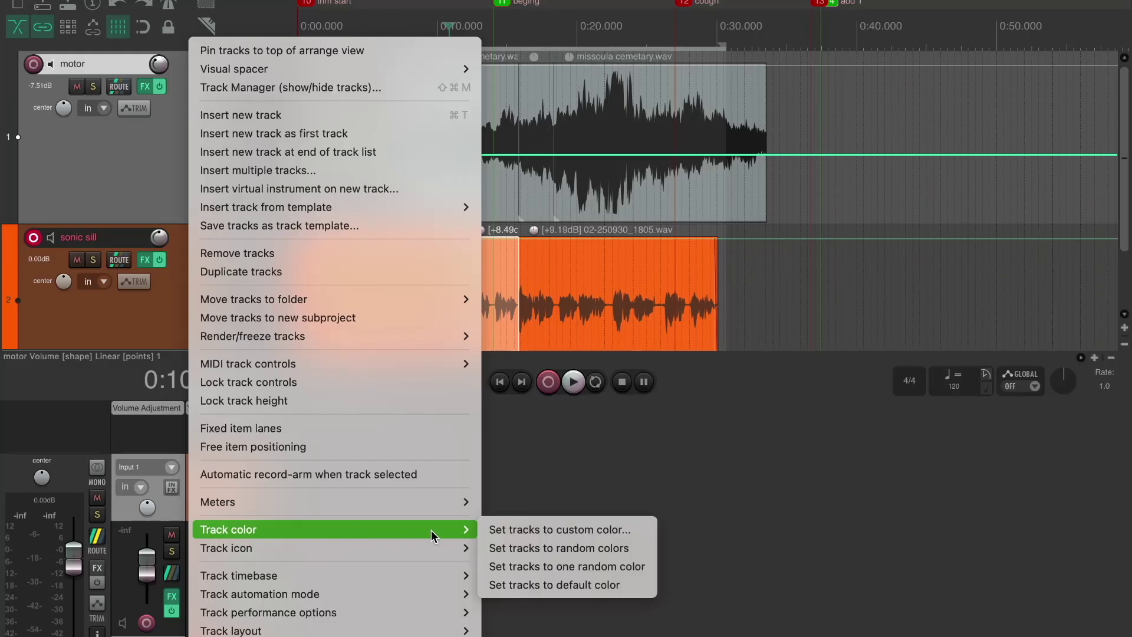
{"action": "left_click", "coordinate": [495, 533]}
{"action": "left_click", "coordinate": [543, 163]}
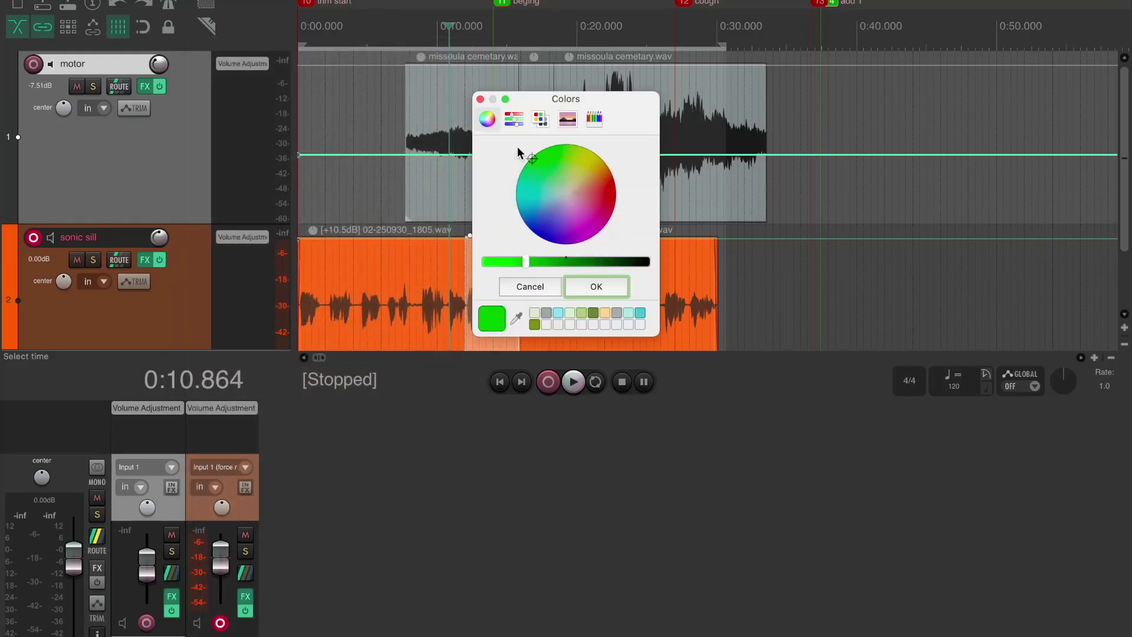
{"action": "left_click", "coordinate": [596, 287]}
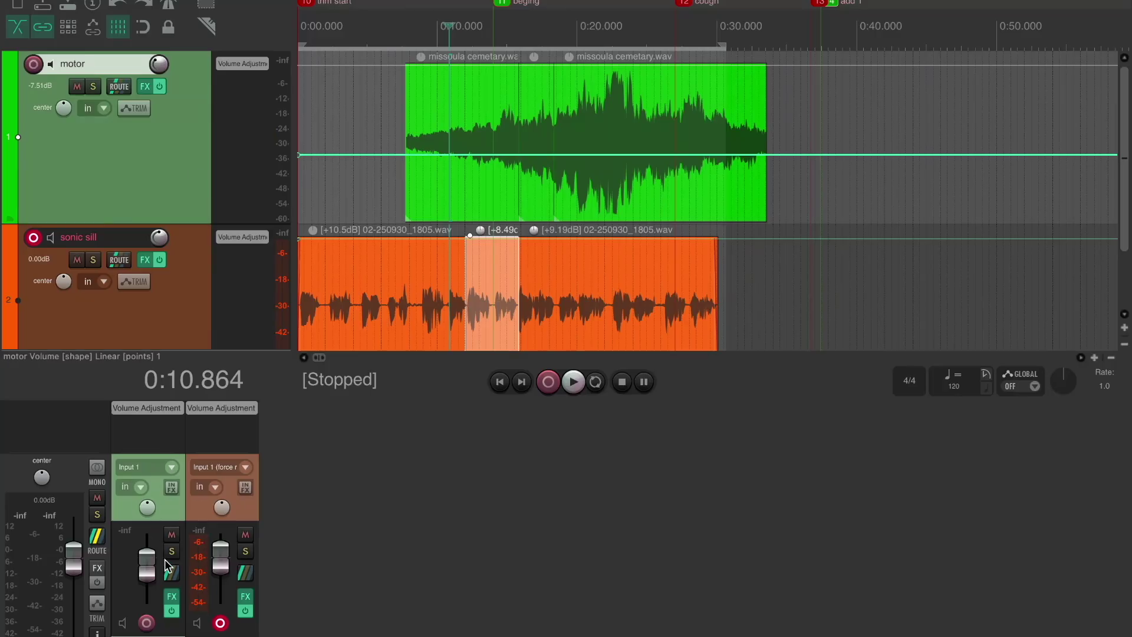
Select the sonic sill and motor channels alternately in the mixer to compare them with their tracks
{"action": "left_click", "coordinate": [221, 635]}
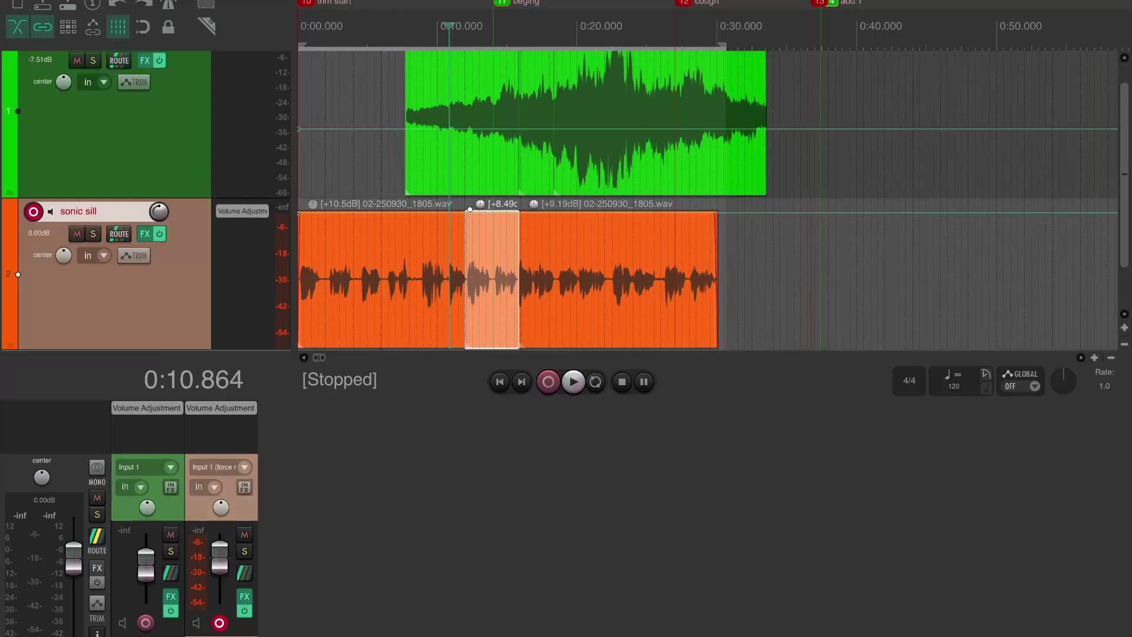
{"action": "left_click", "coordinate": [148, 635]}
{"action": "left_click", "coordinate": [221, 635]}
{"action": "left_click", "coordinate": [148, 635]}
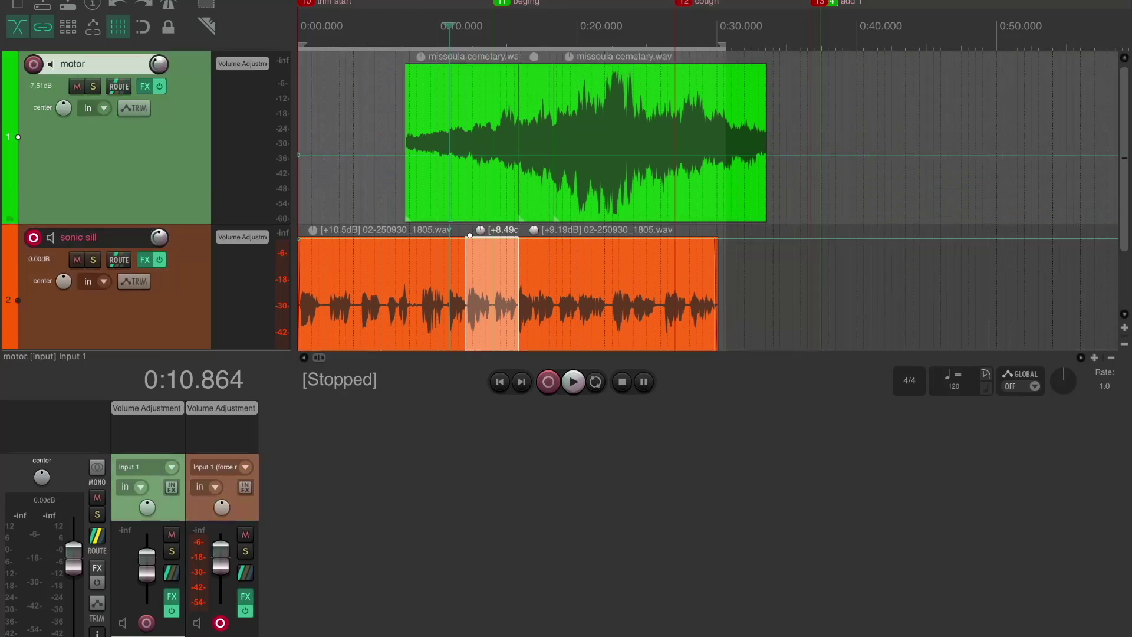
{"action": "left_click", "coordinate": [221, 635]}
{"action": "left_click", "coordinate": [148, 636]}
Play both tracks from about 0:04 and adjust the motor track's volume by ear, ending at +5.14 dB
{"action": "mouse_move", "coordinate": [147, 564]}
{"action": "left_mouse_down"}
{"action": "mouse_move", "coordinate": [151, 596]}
{"action": "mouse_move", "coordinate": [152, 557]}
{"action": "mouse_move", "coordinate": [154, 571]}
{"action": "left_mouse_up"}
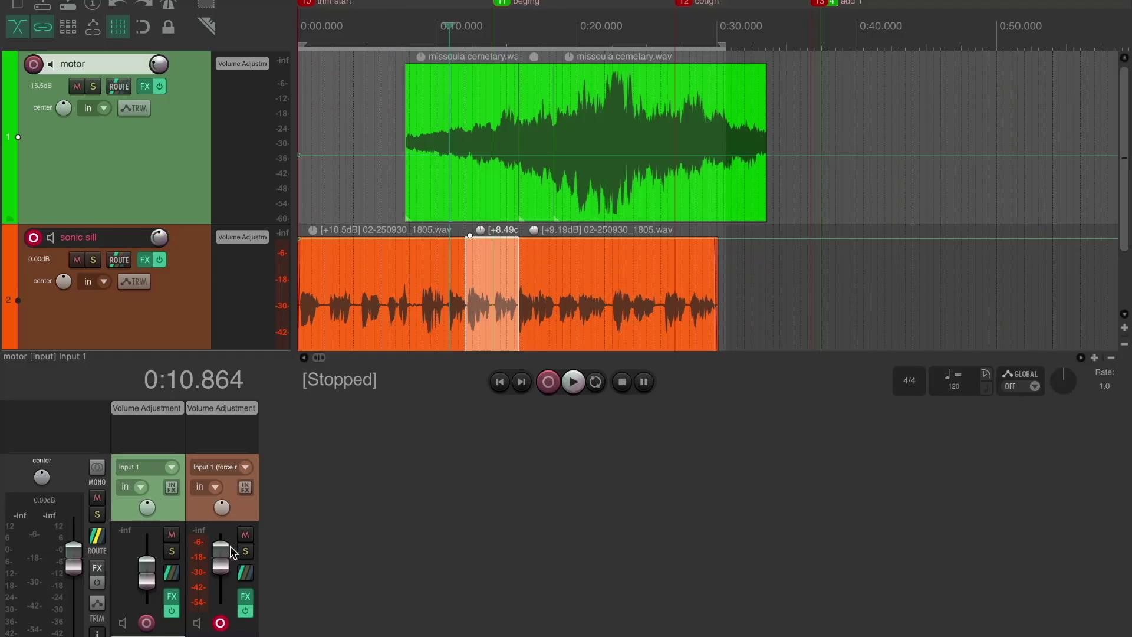
{"action": "left_click", "coordinate": [358, 28]}
{"action": "key", "text": "space"}
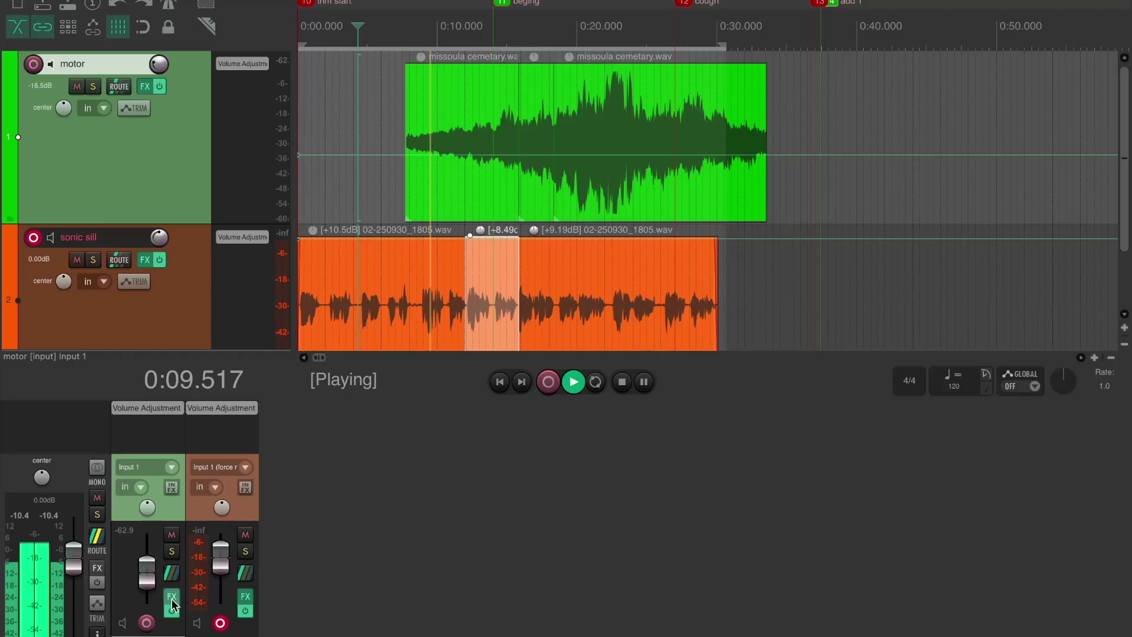
{"action": "left_click_drag", "start_coordinate": [148, 583], "coordinate": [152, 568]}
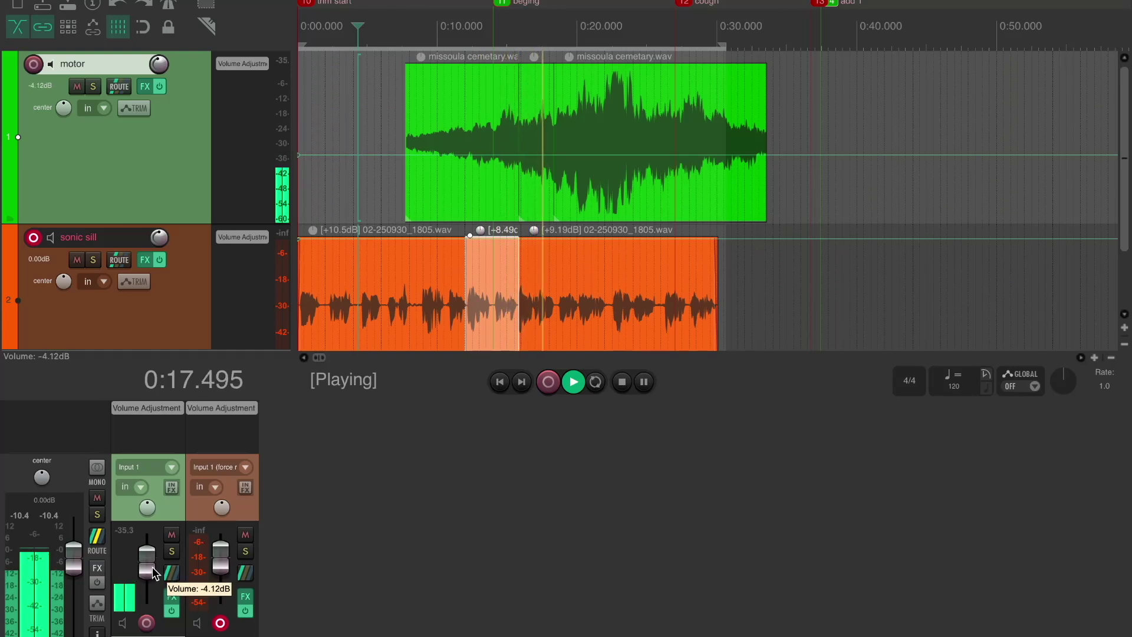
{"action": "scroll", "coordinate": [152, 574], "scroll_direction": "up", "scroll_amount": 2}
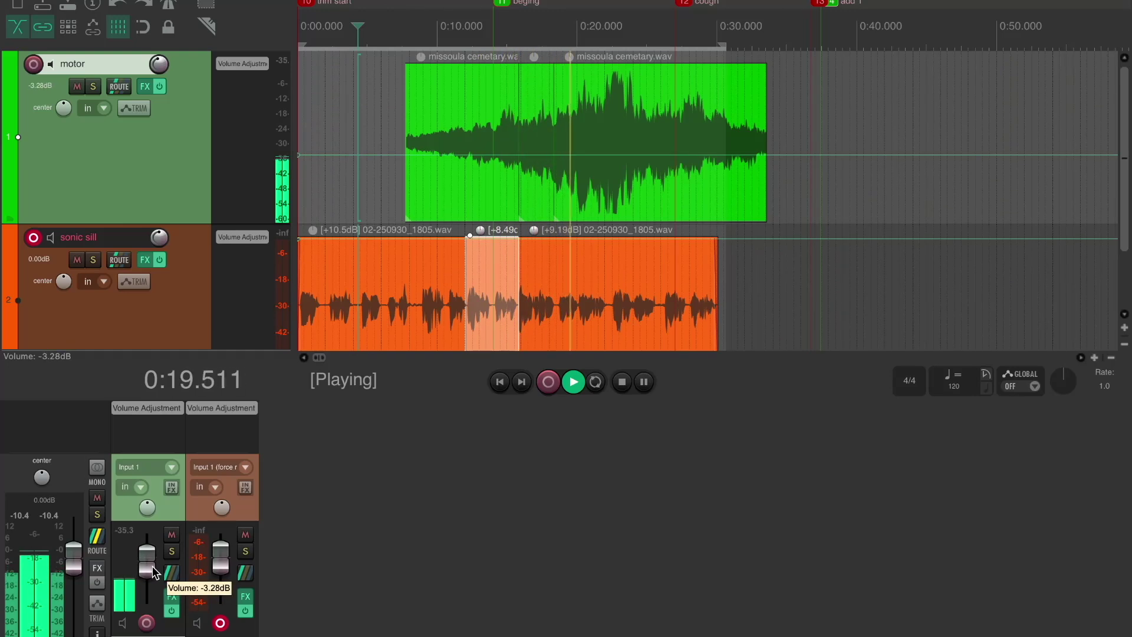
{"action": "scroll", "coordinate": [152, 572], "scroll_direction": "up", "scroll_amount": 3}
{"action": "scroll", "coordinate": [153, 570], "scroll_direction": "up", "scroll_amount": 5}
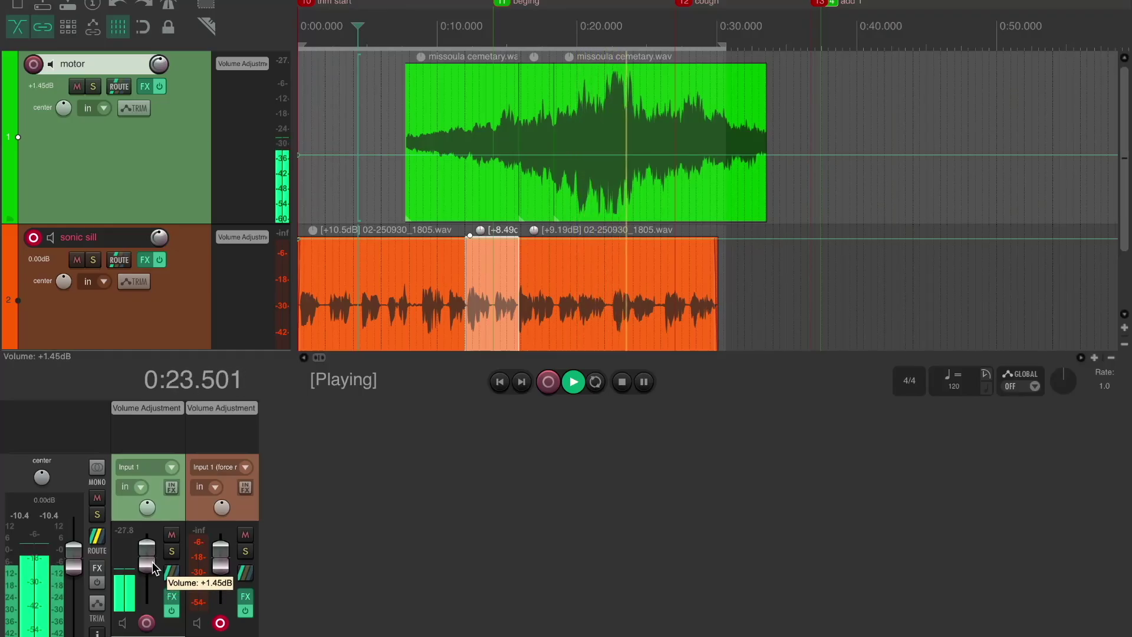
{"action": "scroll", "coordinate": [154, 568], "scroll_direction": "up", "scroll_amount": 4}
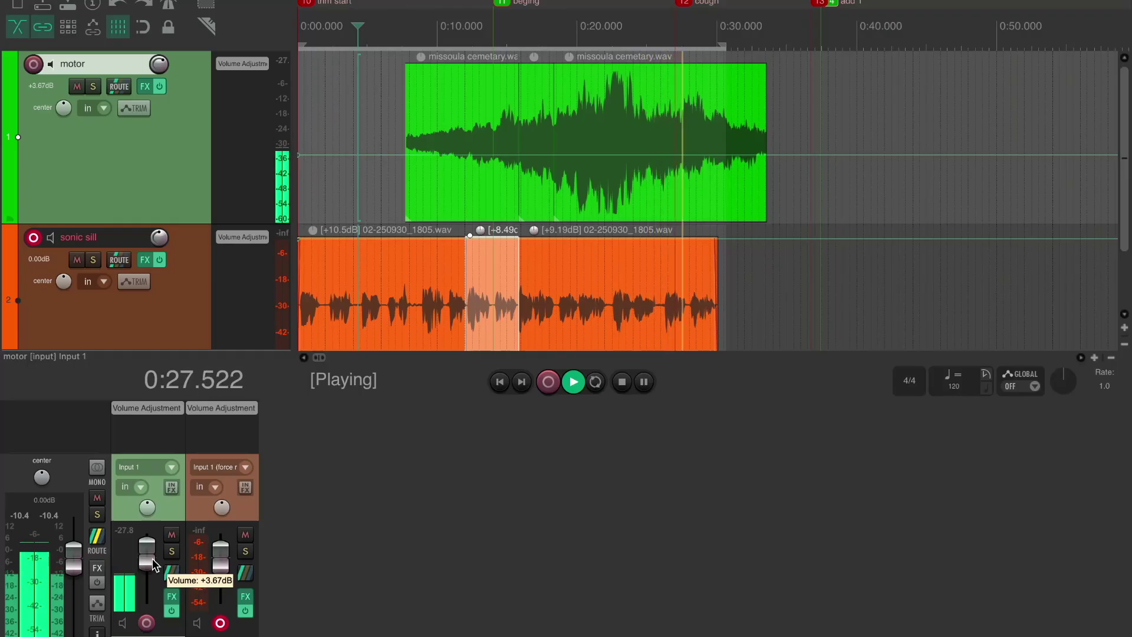
{"action": "scroll", "coordinate": [154, 565], "scroll_direction": "up", "scroll_amount": 1}
{"action": "scroll", "coordinate": [153, 565], "scroll_direction": "up", "scroll_amount": 1}
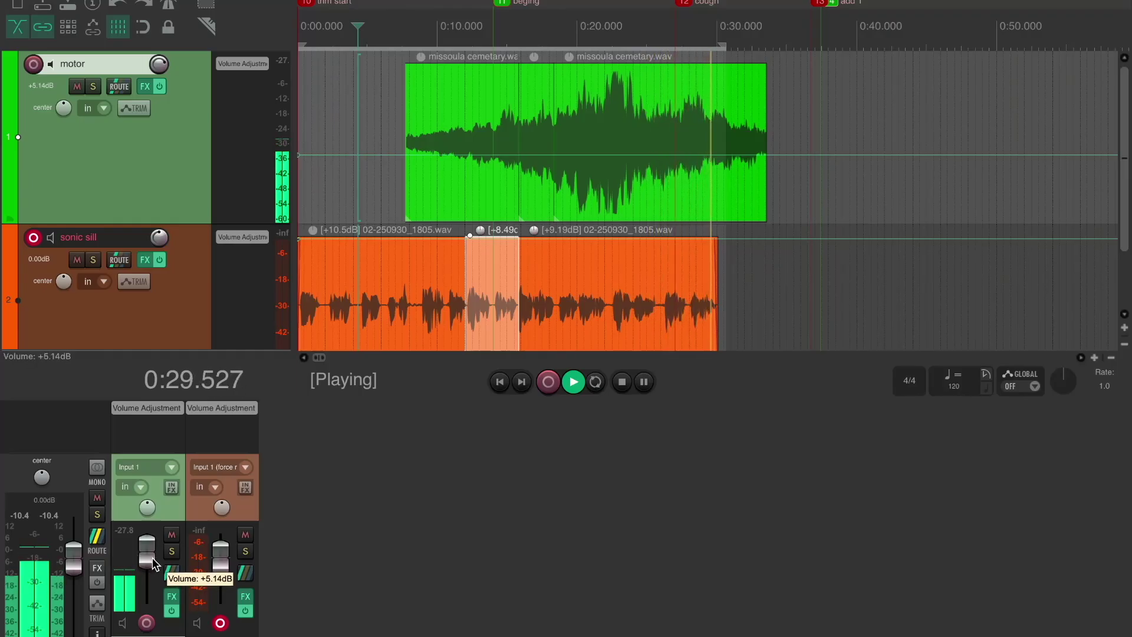
{"action": "key", "text": "space"}
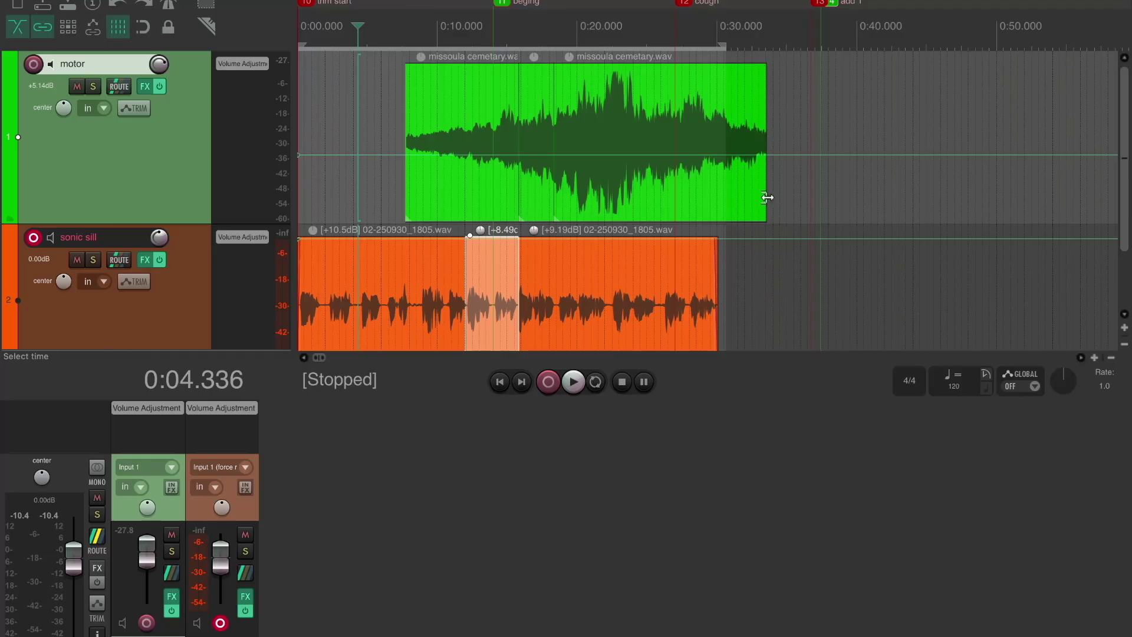
Fade out the end of the motor audio from about 0:27, and fade in its beginning up to about 0:10
{"action": "left_click_drag", "start_coordinate": [765, 66], "coordinate": [676, 69]}
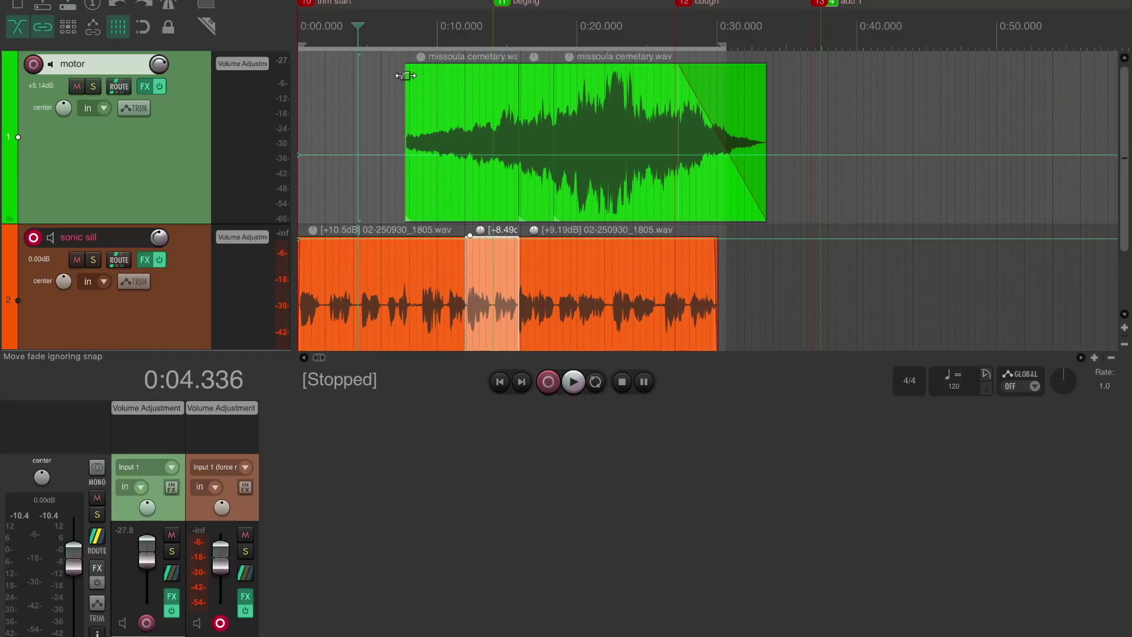
{"action": "left_click_drag", "start_coordinate": [406, 75], "coordinate": [442, 71]}
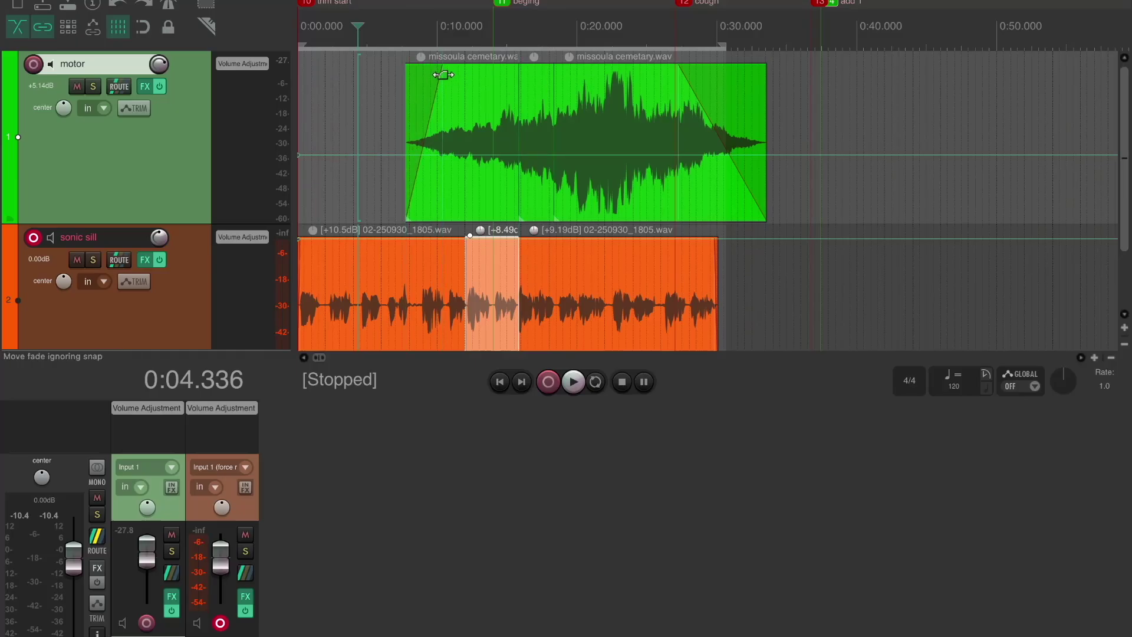
Play the mix from about 0:07 and pan the motor track 100% right
{"action": "left_click", "coordinate": [396, 37]}
{"action": "key", "text": "space"}
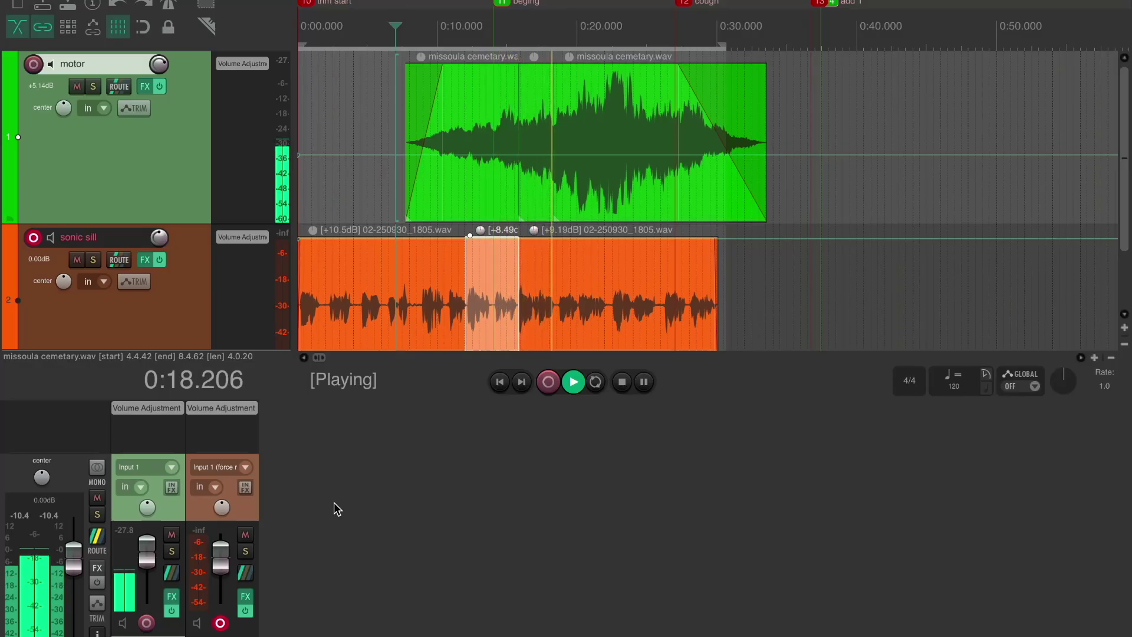
{"action": "key", "text": "space"}
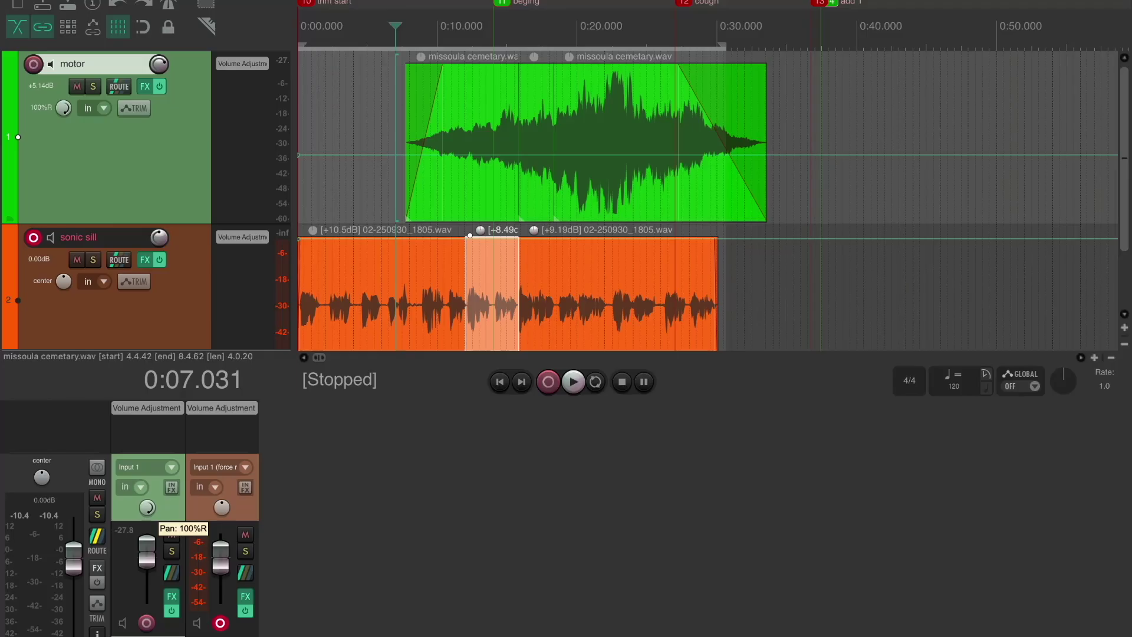
Pan the motor track 100% left and reset its pan to center
{"action": "left_click_drag", "start_coordinate": [146, 507], "coordinate": [147, 543]}
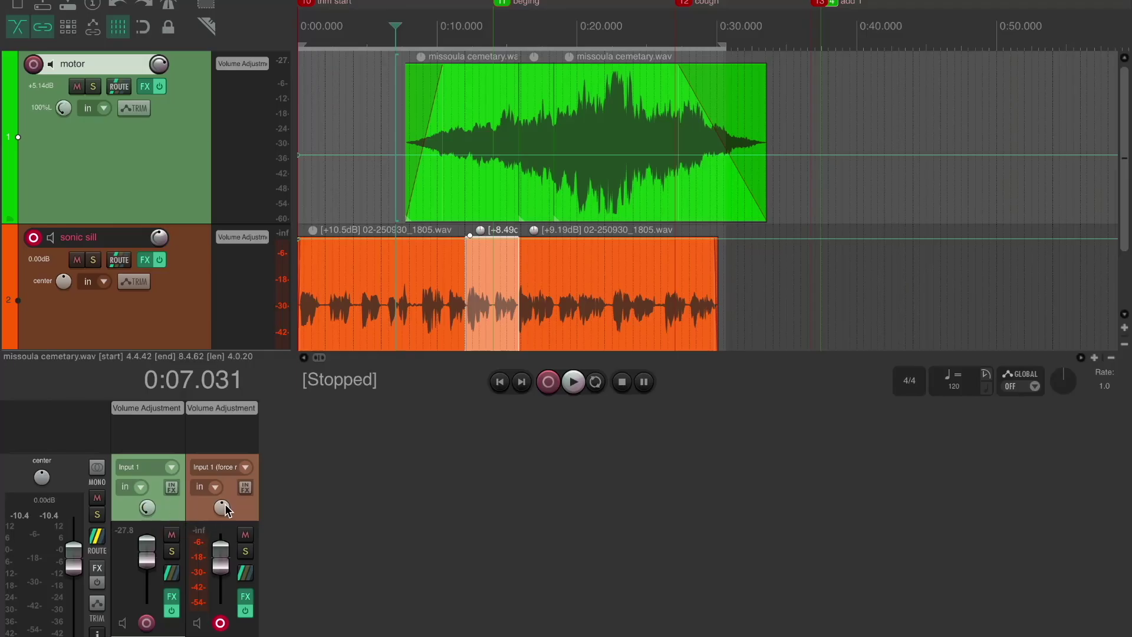
{"action": "left_click_drag", "start_coordinate": [224, 508], "coordinate": [224, 505]}
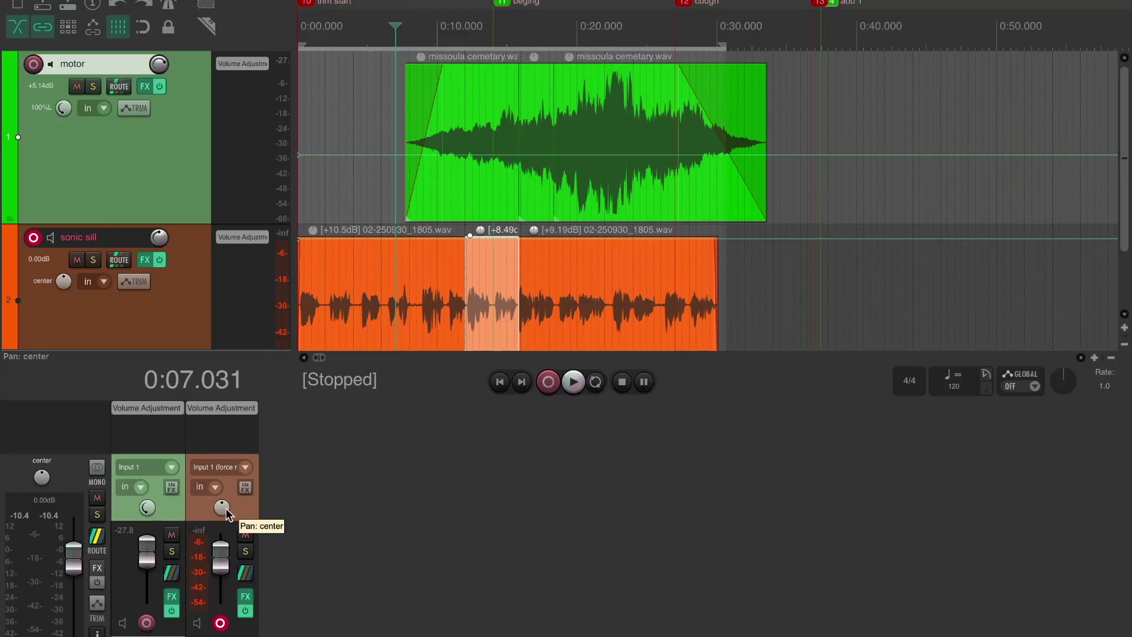
{"action": "left_click_drag", "start_coordinate": [149, 519], "coordinate": [152, 528]}
{"action": "double_click", "coordinate": [147, 509]}
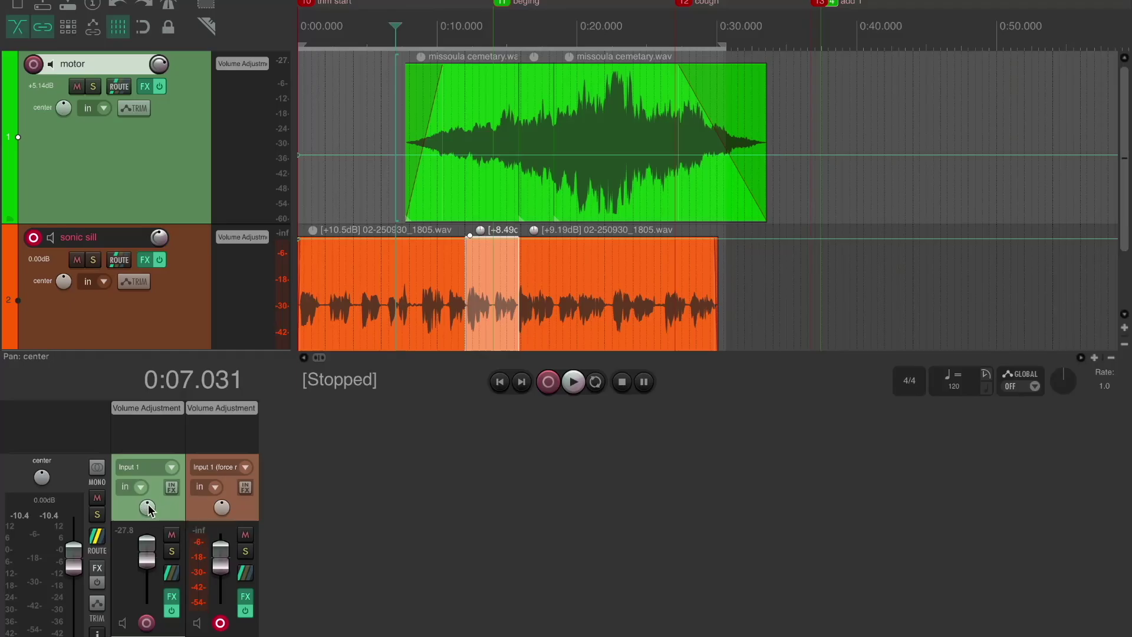
Pan the motor track partly left while playing the mix from about 0:06, ending at 67% left
{"action": "left_click", "coordinate": [406, 26]}
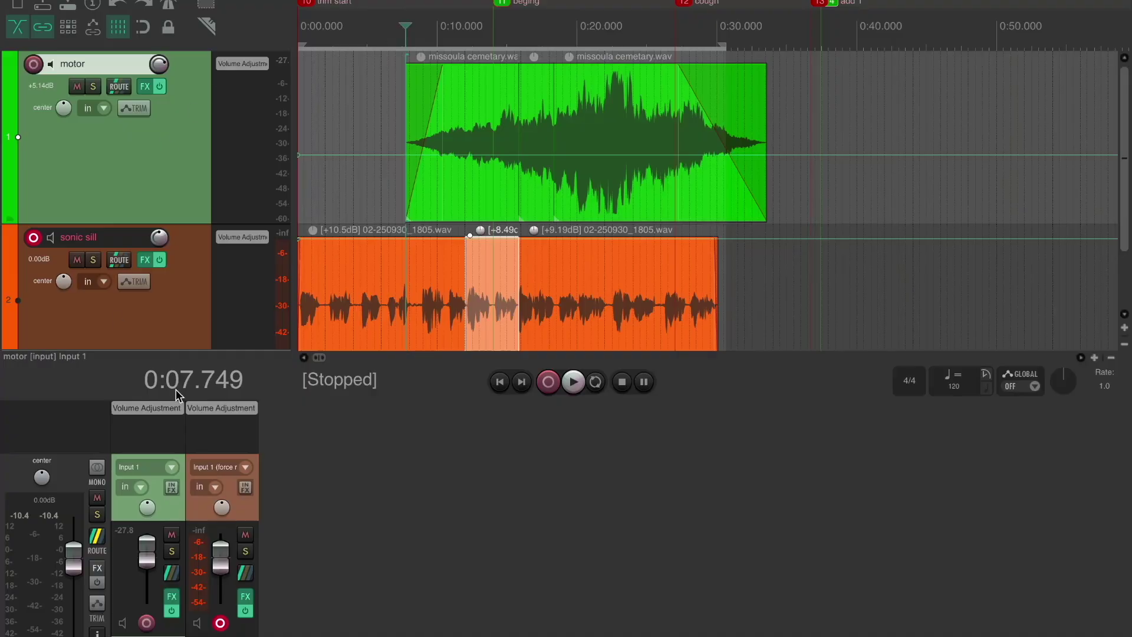
{"action": "left_click_drag", "start_coordinate": [147, 508], "coordinate": [148, 516]}
{"action": "left_click", "coordinate": [385, 31]}
{"action": "key", "text": "space"}
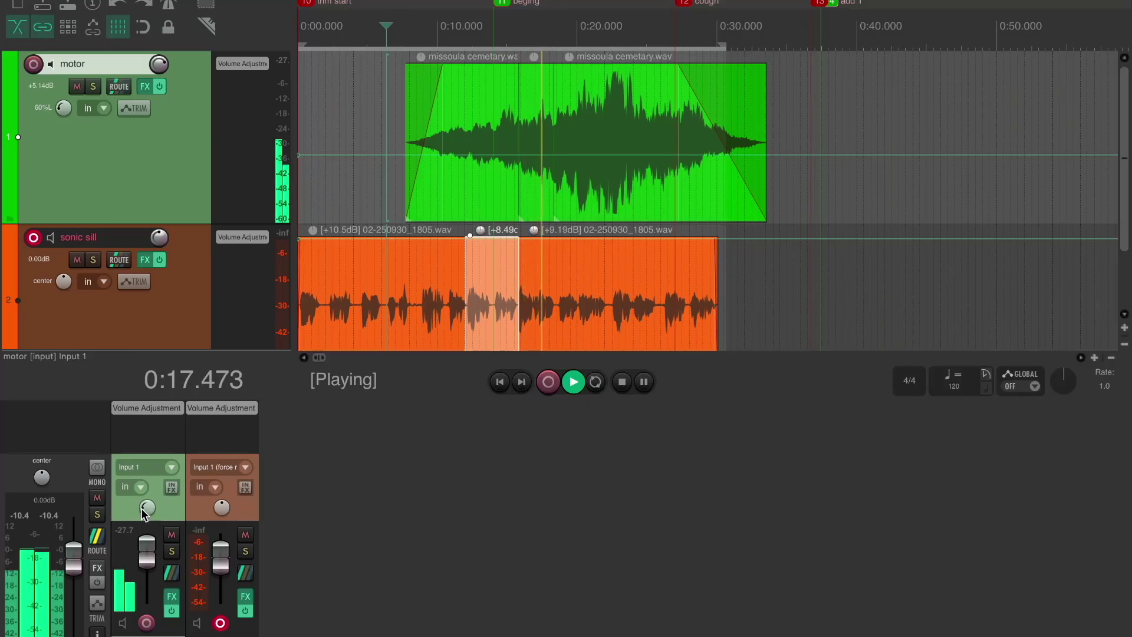
{"action": "mouse_move", "coordinate": [146, 512]}
{"action": "left_click_drag", "start_coordinate": [146, 512], "coordinate": [146, 515]}
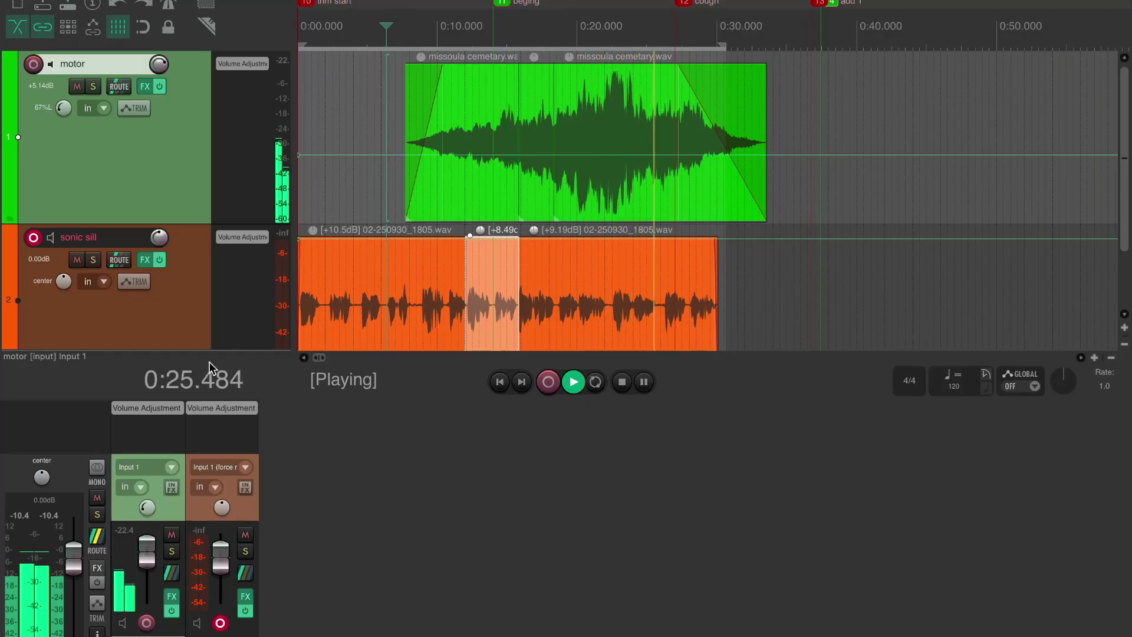
{"action": "key", "text": "space"}
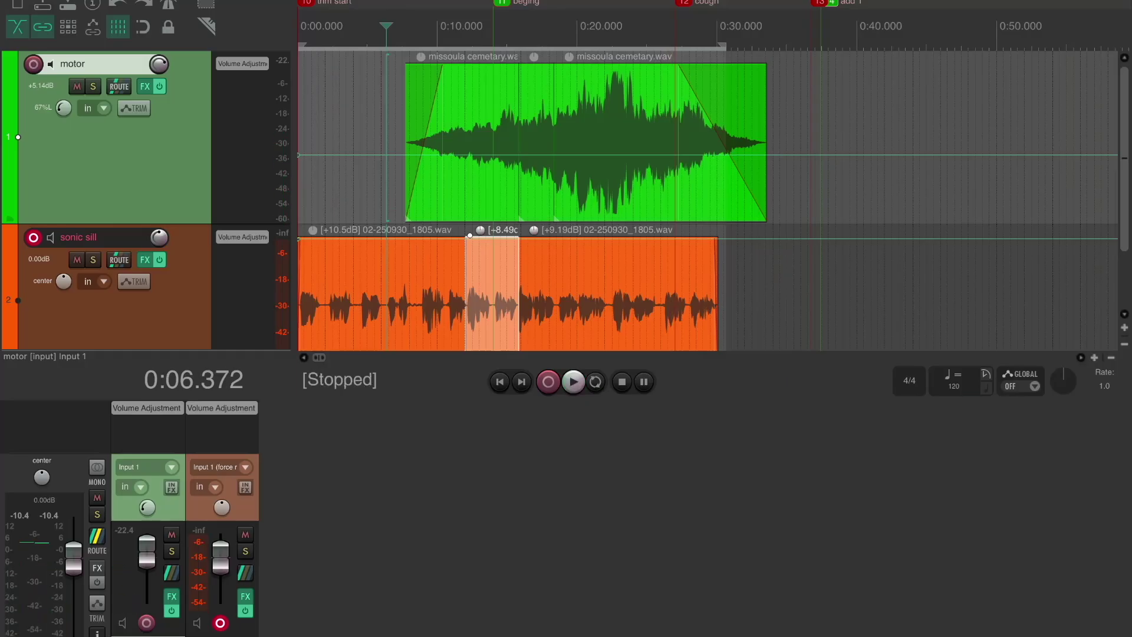
Lower the motor track's volume to -3.28 dB, play the mix from about 0:13, and fine-tune the volume to -0.10 dB
{"action": "mouse_move", "coordinate": [149, 557]}
{"action": "left_click_drag", "start_coordinate": [148, 557], "coordinate": [155, 566]}
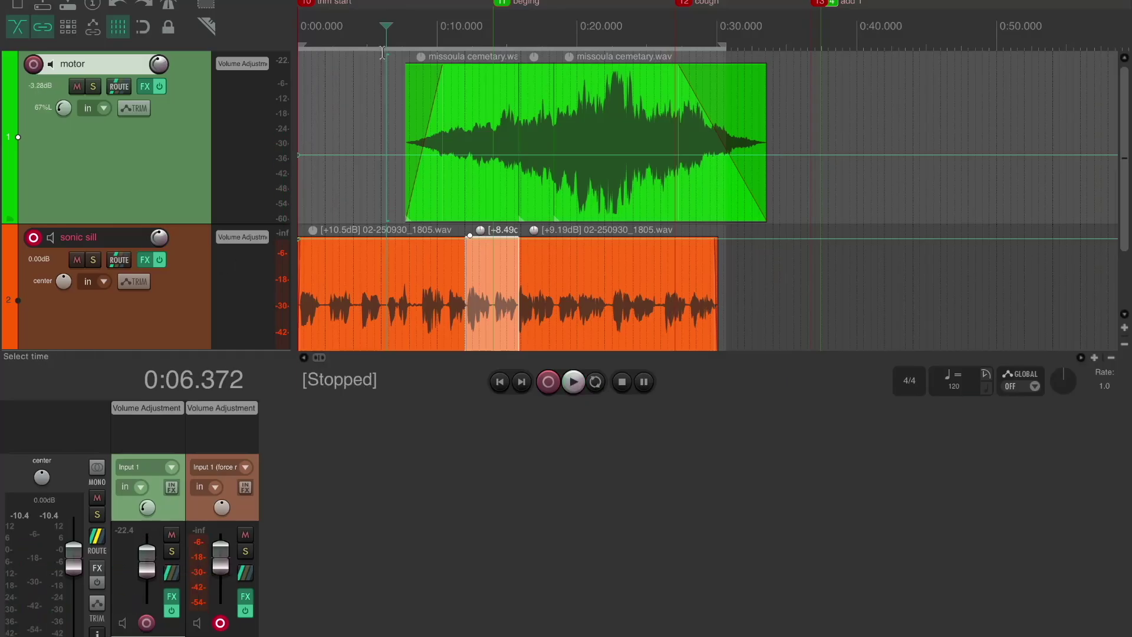
{"action": "left_click", "coordinate": [480, 30]}
{"action": "key", "text": "space"}
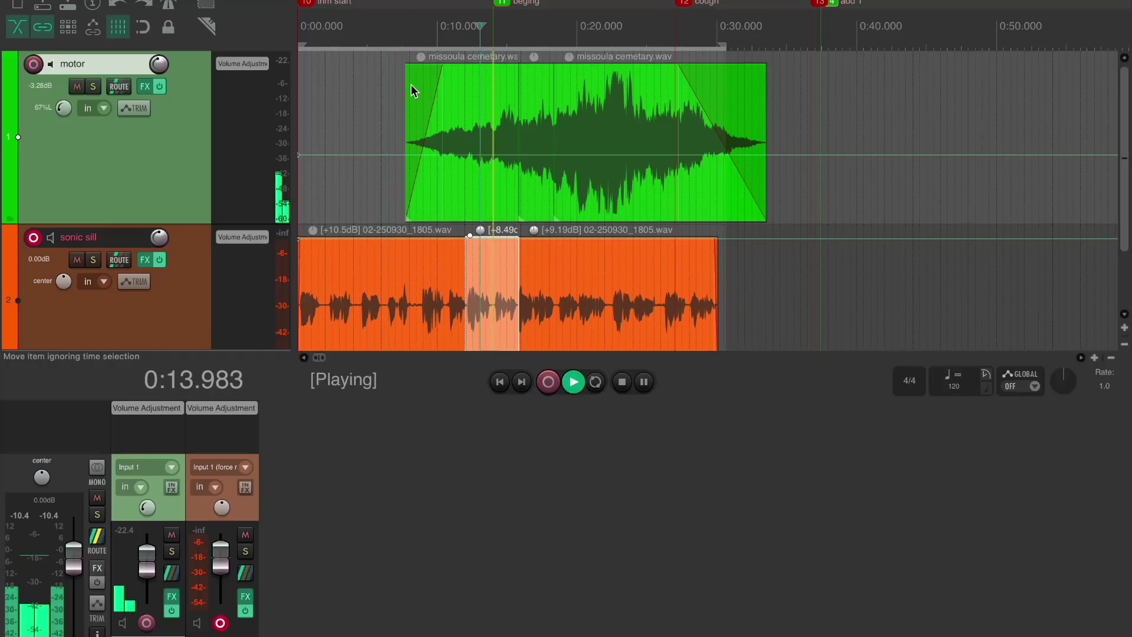
{"action": "mouse_move", "coordinate": [157, 560]}
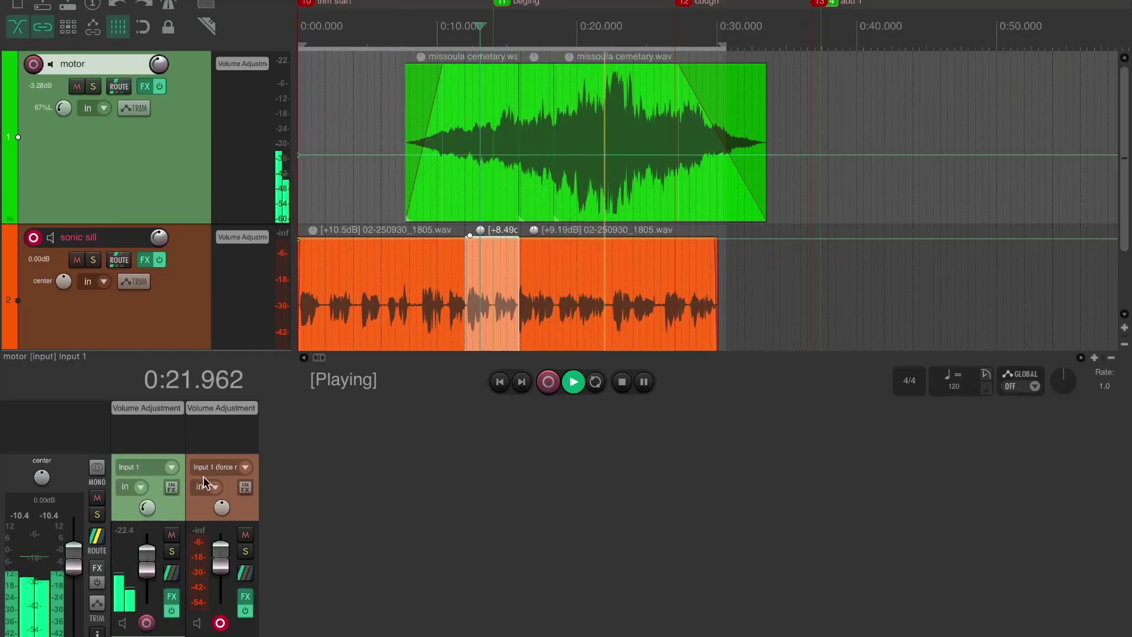
{"action": "left_click_drag", "start_coordinate": [150, 561], "coordinate": [148, 556]}
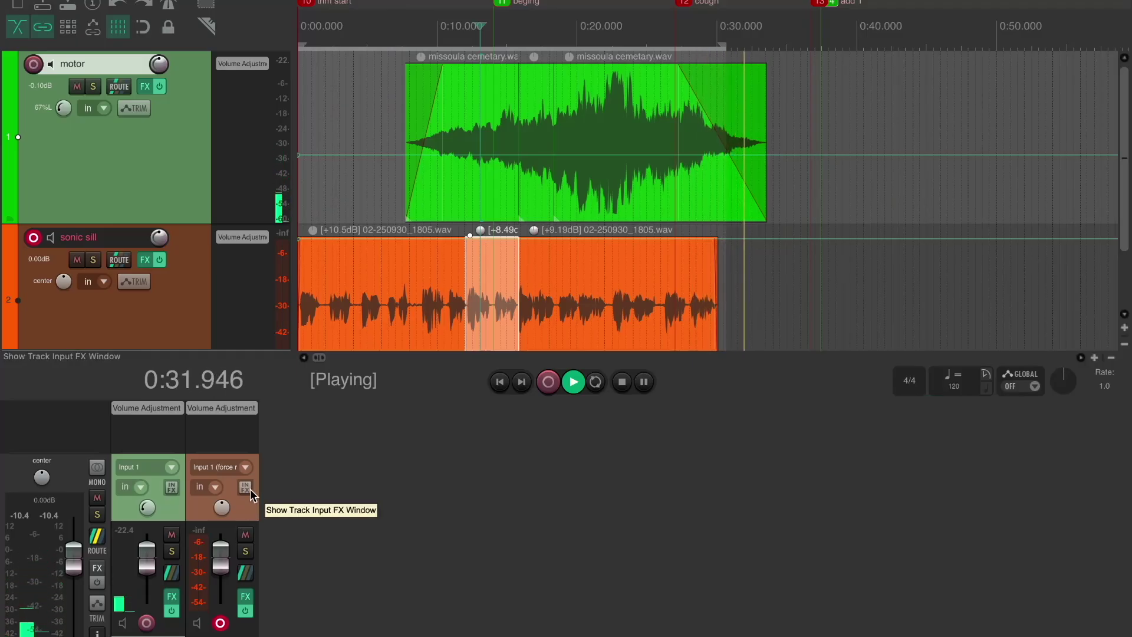
{"action": "key", "text": "space"}
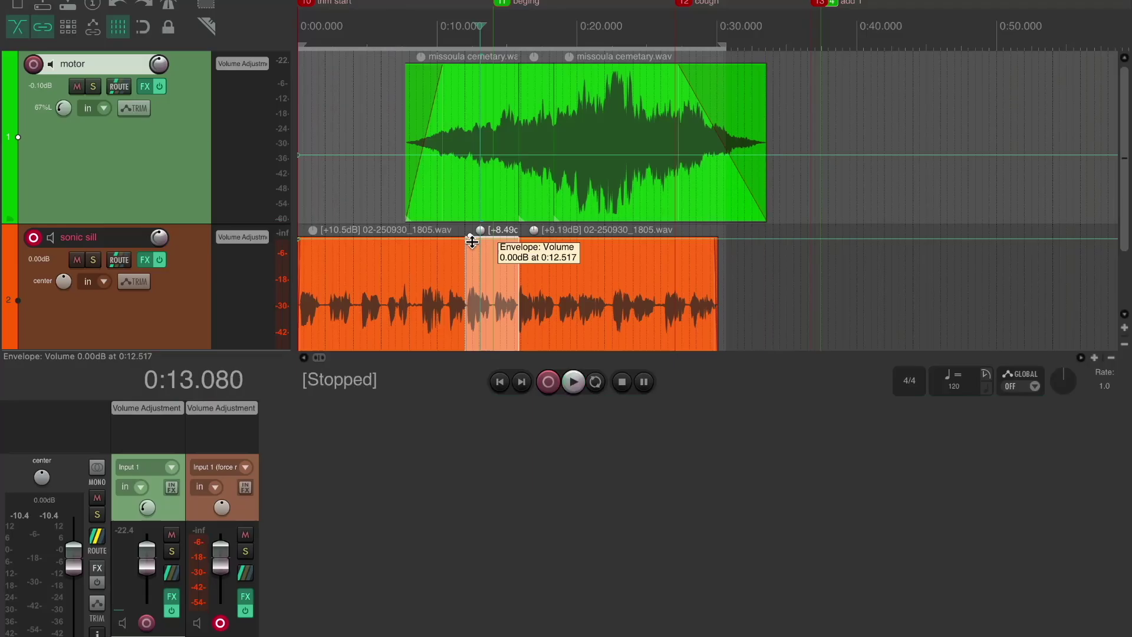
{"action": "key", "text": "space"}
{"action": "key", "text": "space"}
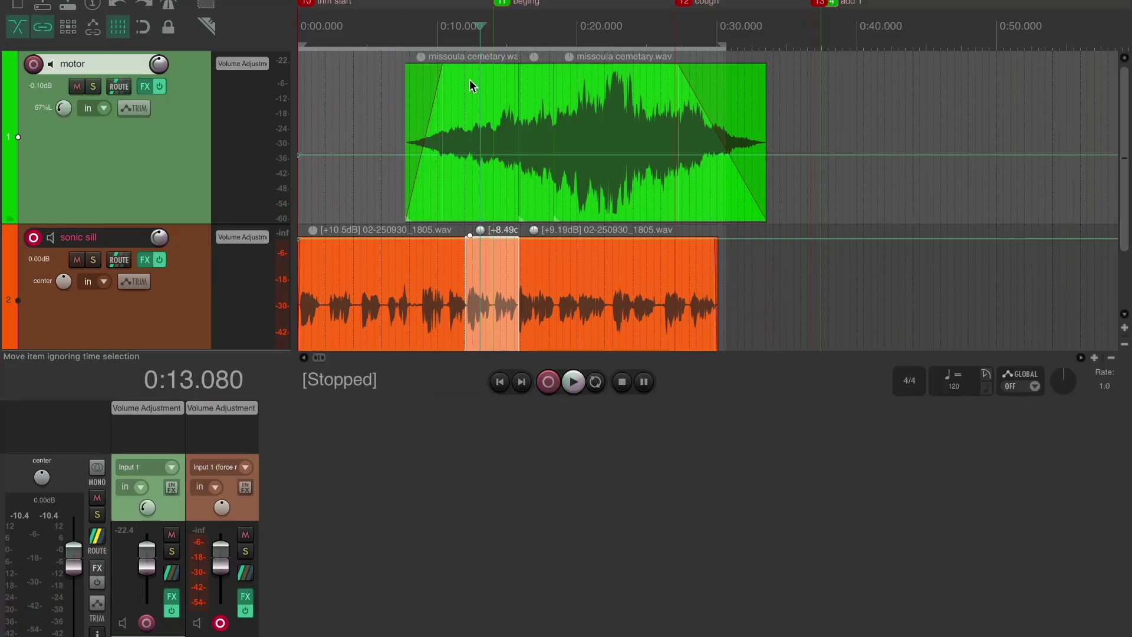
Set the time selection from 0:00 to about 0:34, covering both tracks' audio, and reduce the height of the motor and sonic sill tracks
{"action": "scroll", "coordinate": [469, 79], "scroll_direction": "down", "scroll_amount": 4}
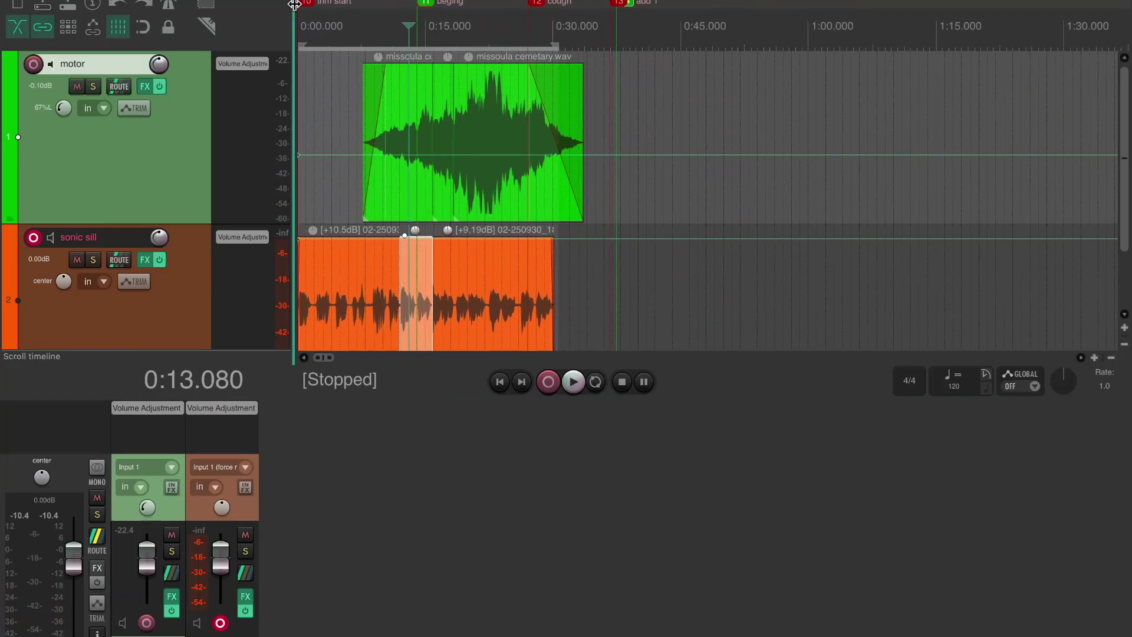
{"action": "left_click_drag", "start_coordinate": [298, 28], "coordinate": [591, 34]}
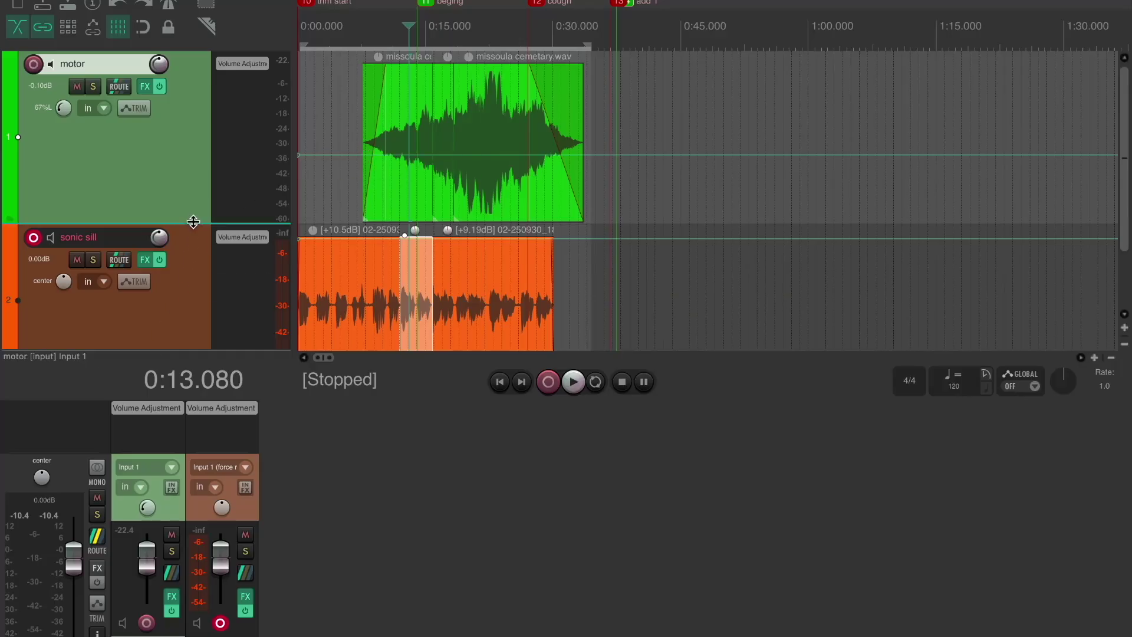
{"action": "left_click_drag", "start_coordinate": [193, 224], "coordinate": [196, 102]}
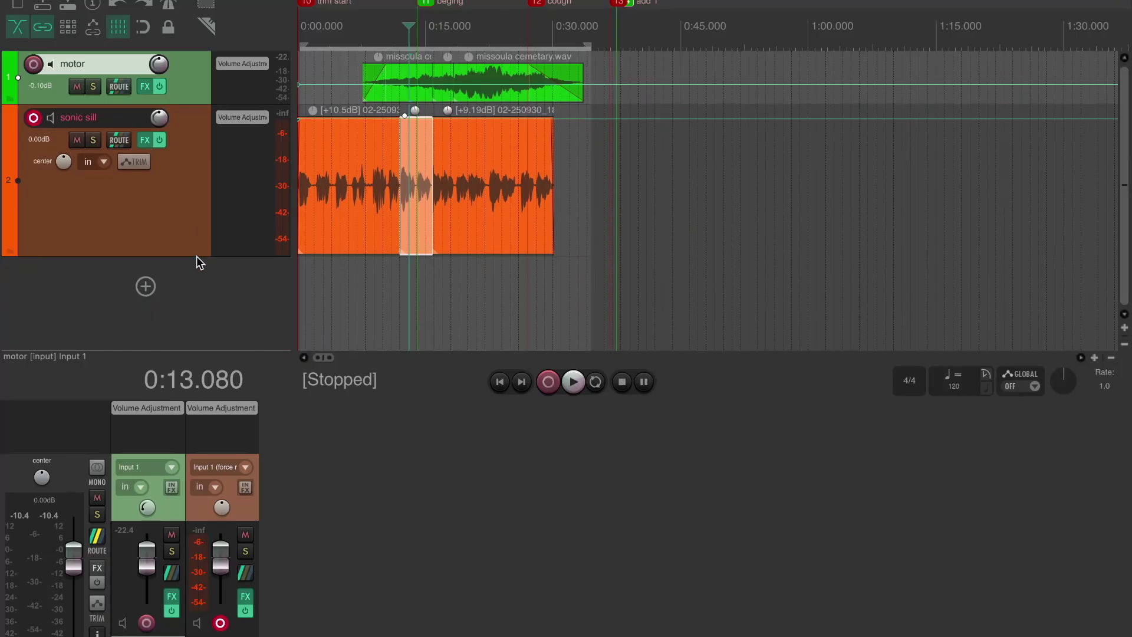
{"action": "left_click_drag", "start_coordinate": [196, 256], "coordinate": [198, 206]}
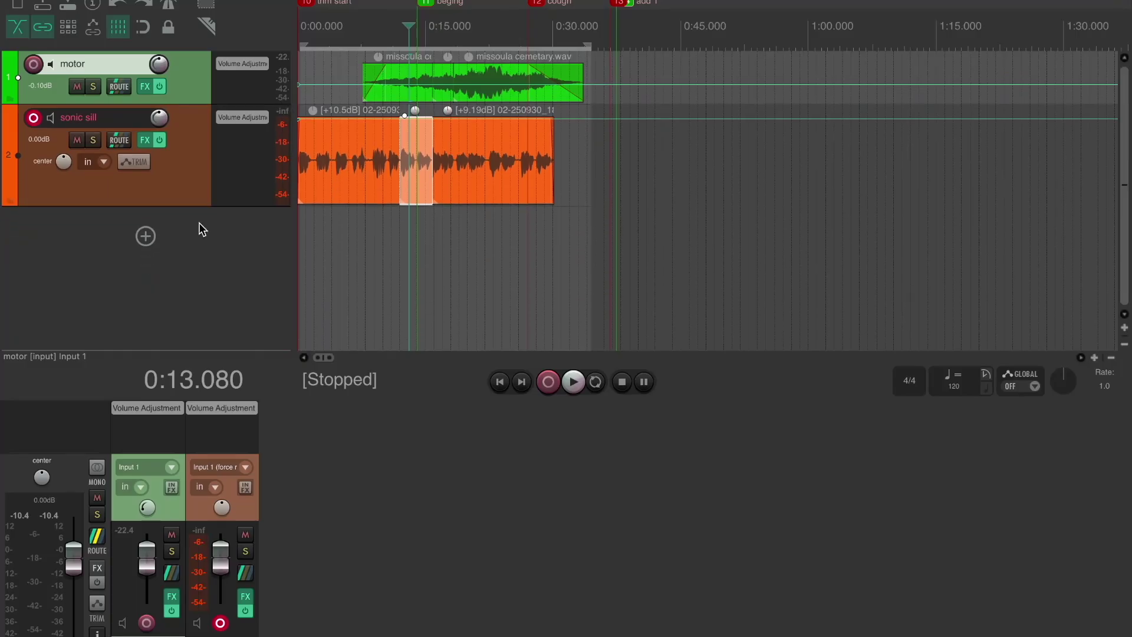
{"action": "scroll", "coordinate": [375, 256], "scroll_direction": "up", "scroll_amount": 3}
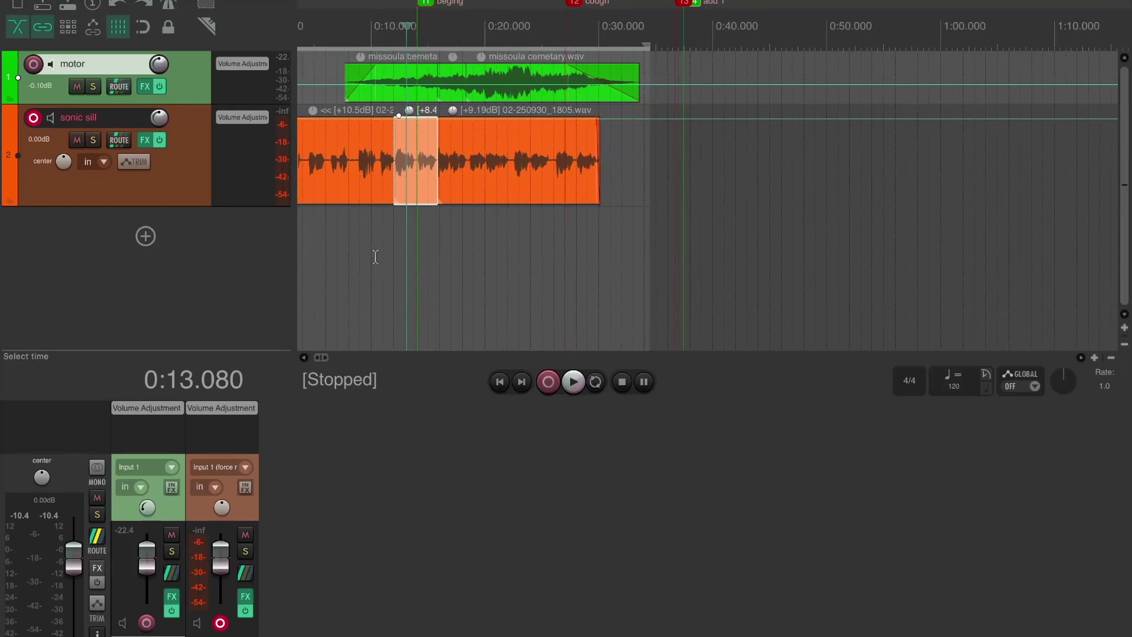